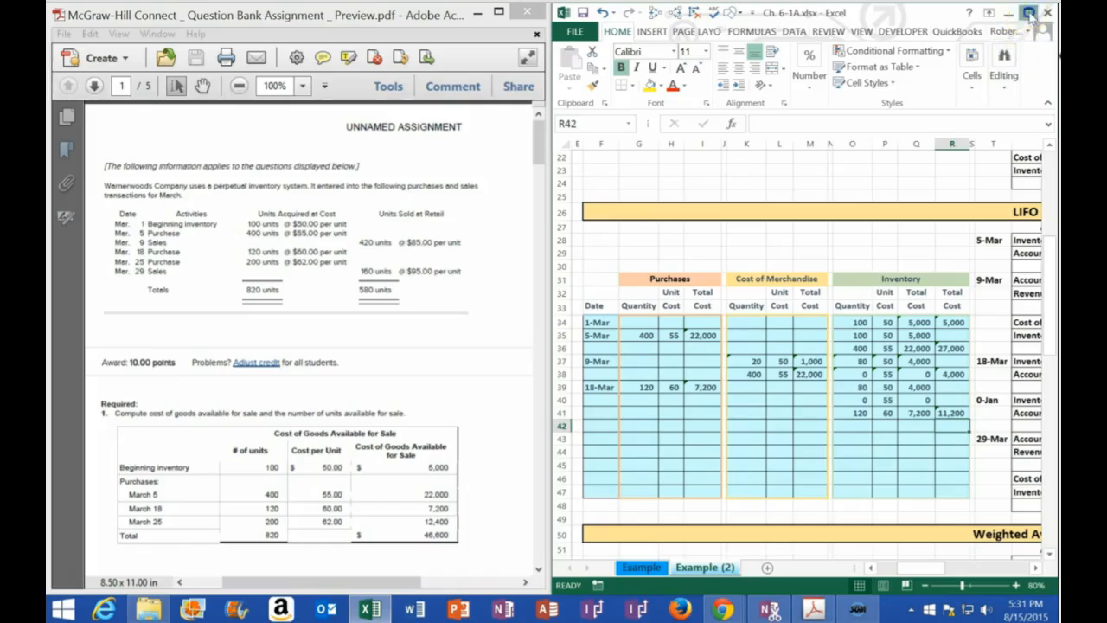
- Record the 18-Mar LIFO journal entry: debit Inventory 7,200 in V37 and credit Accounts Payable with =-V37 in W38
{"action": "left_click_drag", "start_coordinate": [93, 385], "coordinate": [204, 385]}
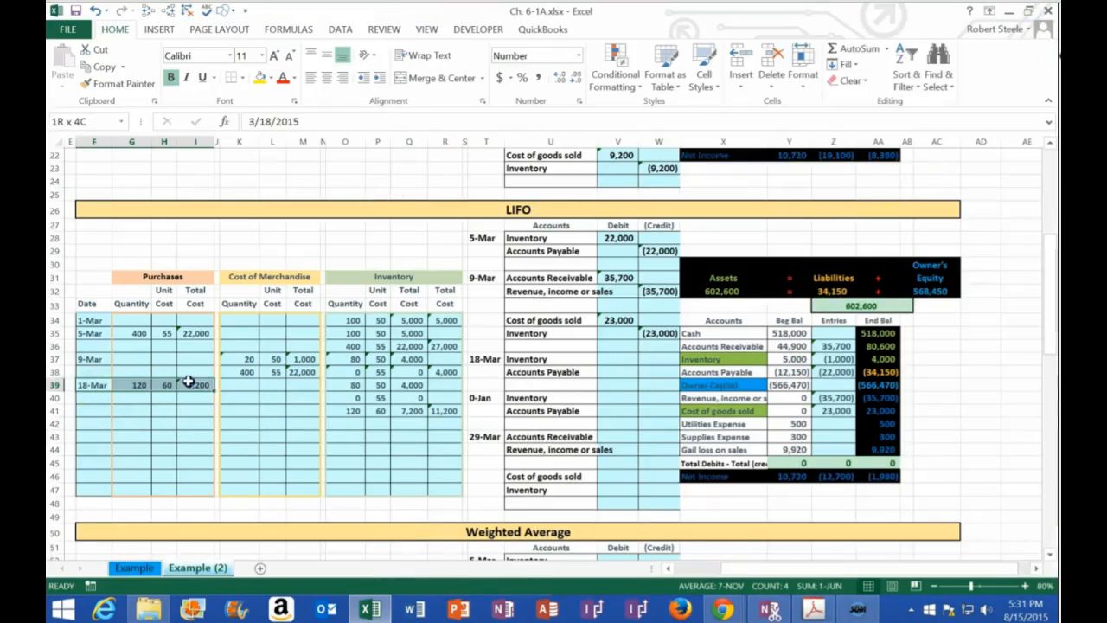
{"action": "left_click", "coordinate": [616, 358]}
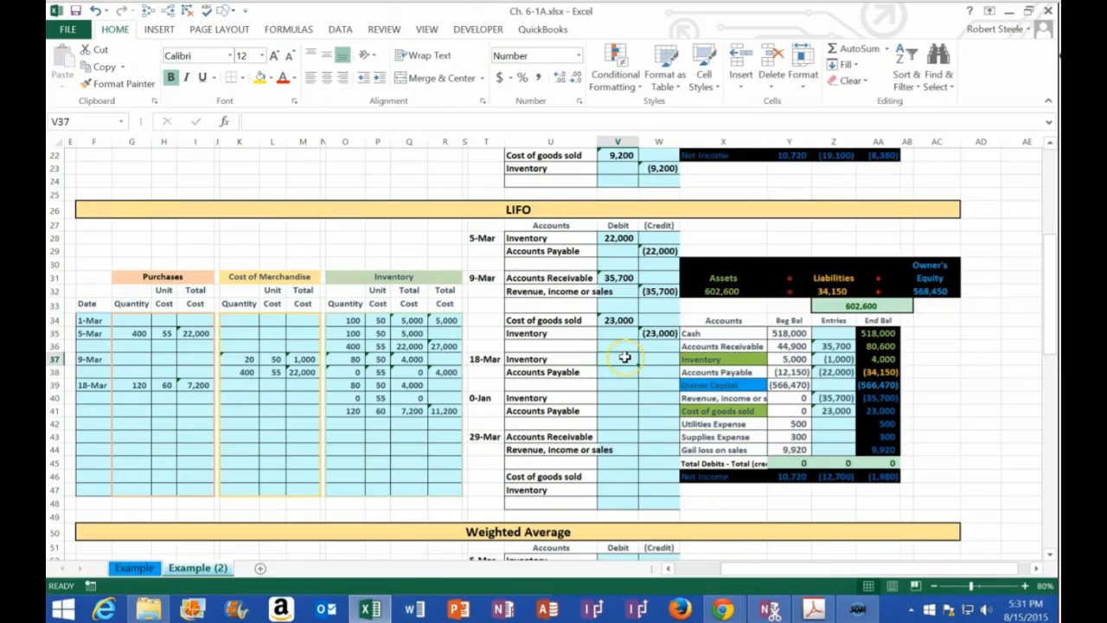
{"action": "type", "text": "7,20"}
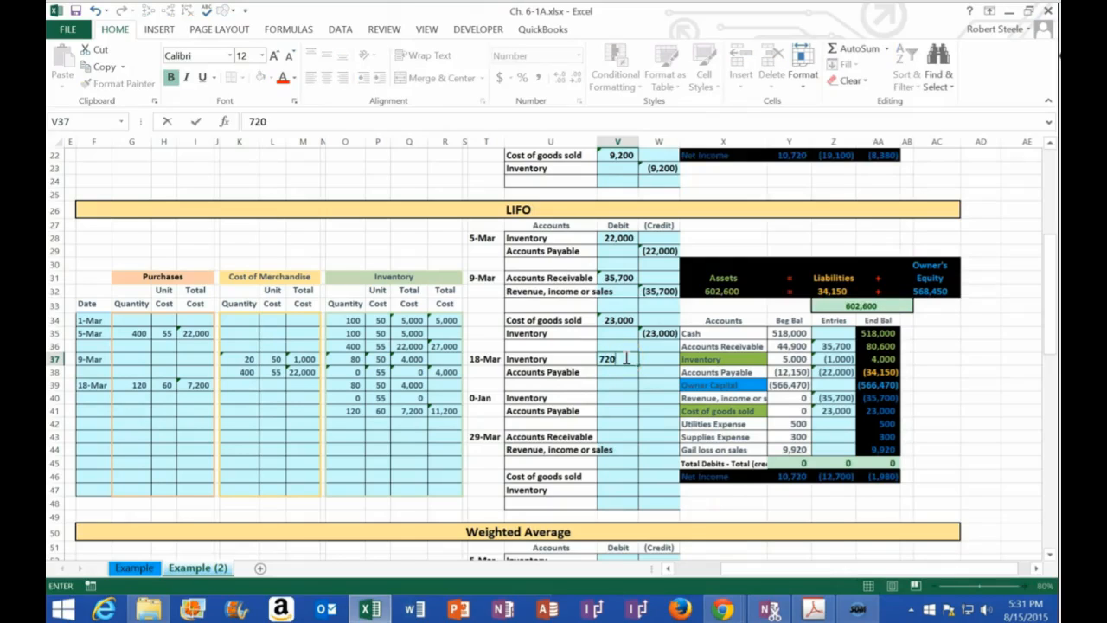
{"action": "type", "text": "0"}
{"action": "key", "text": "Return"}
{"action": "key", "text": "Right"}
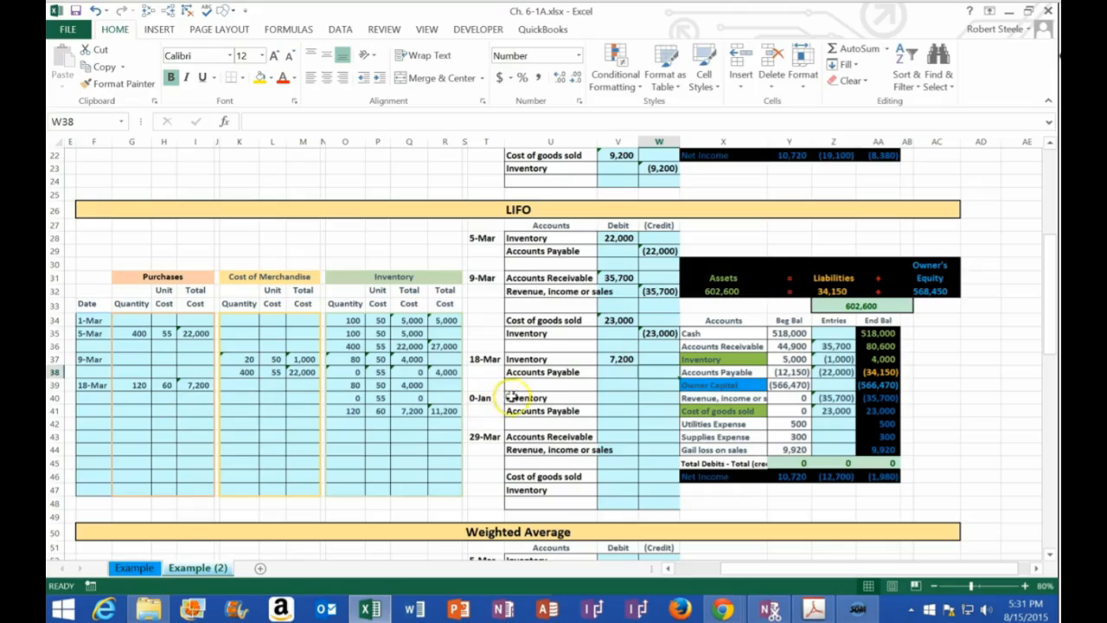
{"action": "type", "text": "=-v37"}
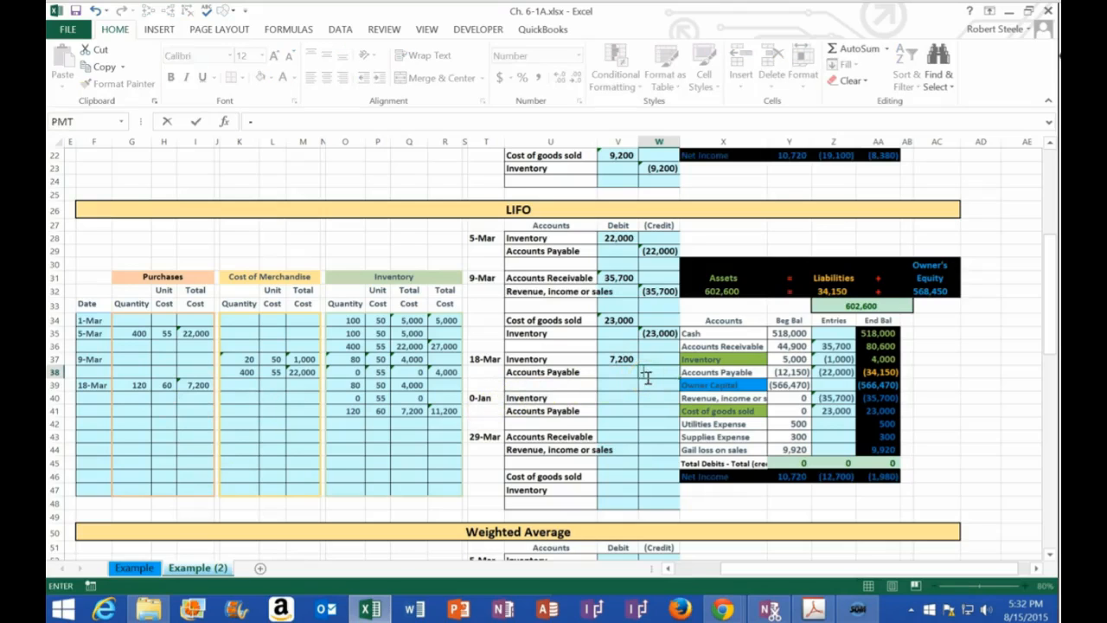
{"action": "key", "text": "Return"}
{"action": "left_click", "coordinate": [651, 373]}
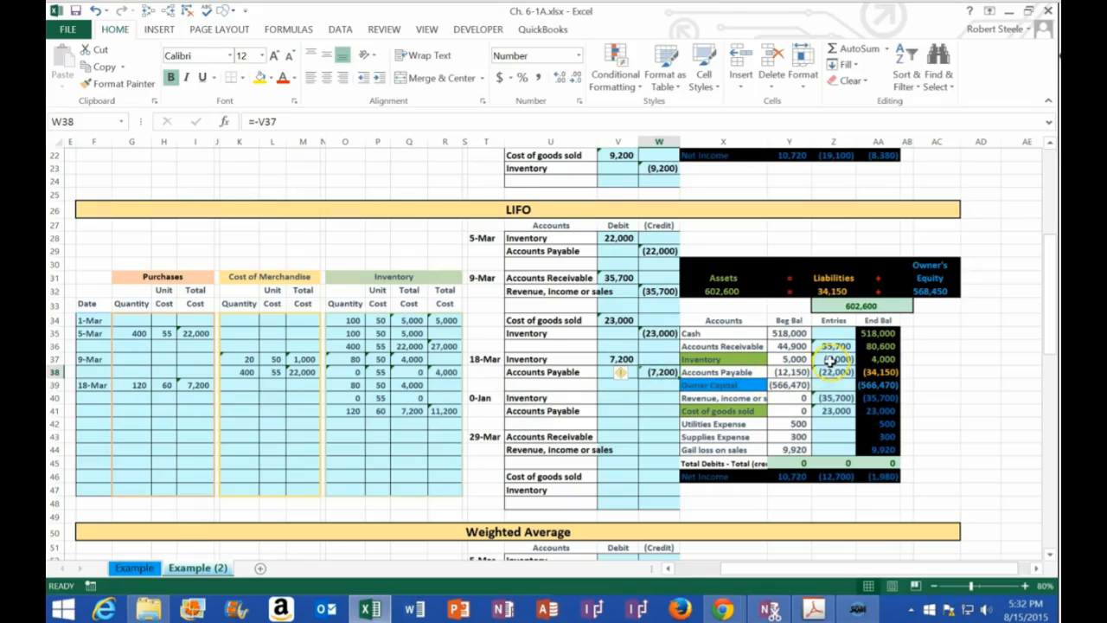
- Add V37 to the Inventory entries formula in Z37 of the LIFO accounts table, then check the Inventory ending balance
{"action": "left_click", "coordinate": [830, 358]}
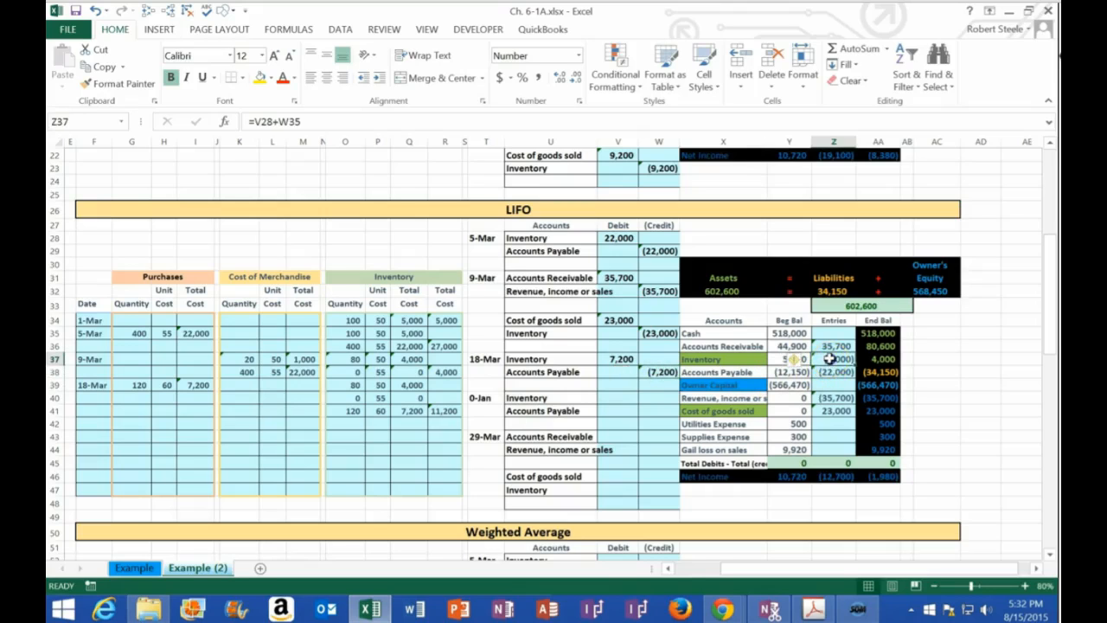
{"action": "double_click", "coordinate": [830, 358]}
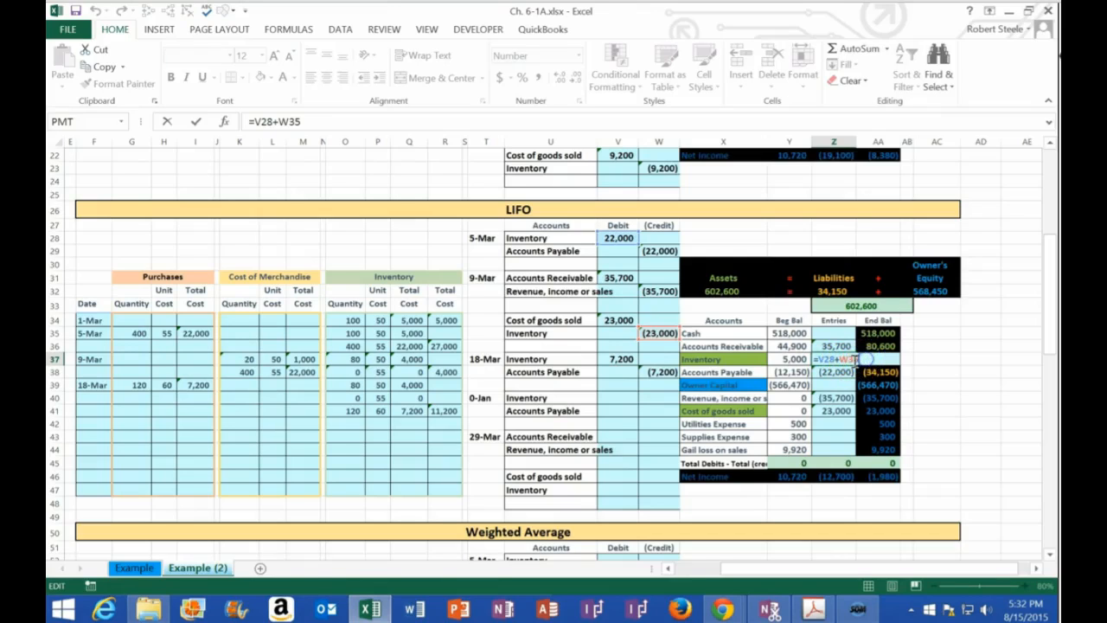
{"action": "left_click", "coordinate": [614, 359]}
{"action": "key", "text": "Return"}
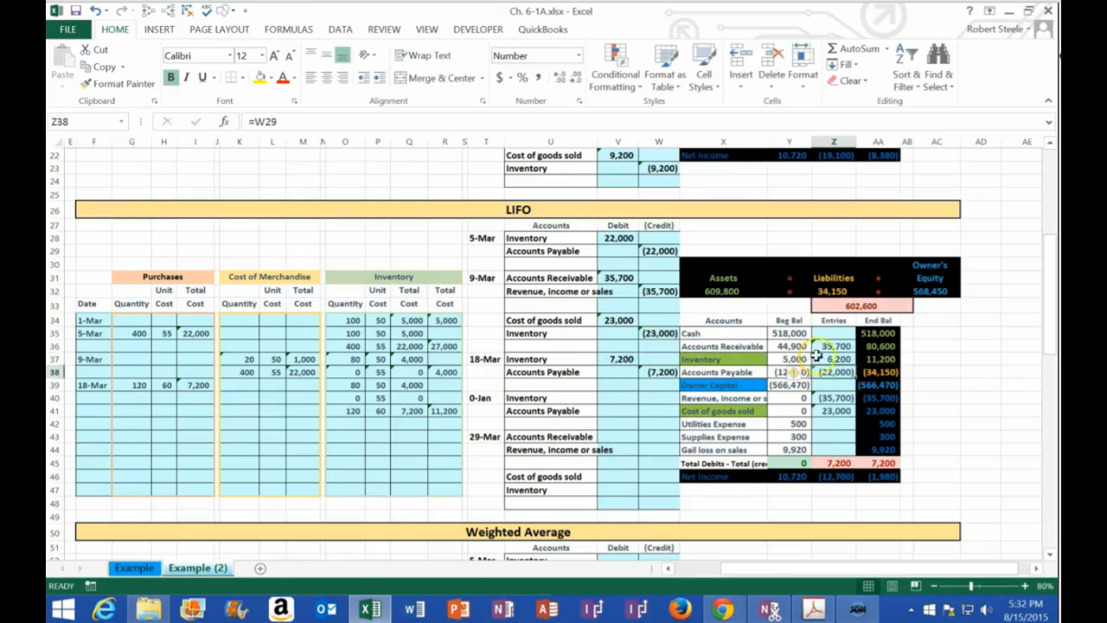
{"action": "left_click", "coordinate": [883, 359]}
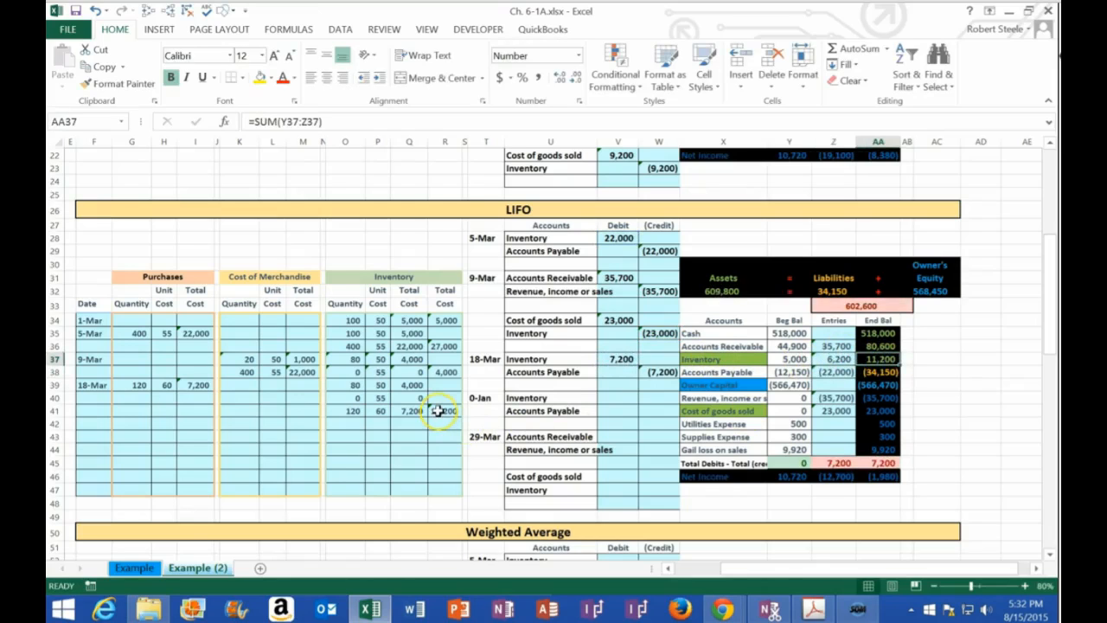
- Post the 18-Mar credit to the LIFO accounts table by setting the Accounts Payable entries in Z38 to =W29+W38
{"action": "double_click", "coordinate": [836, 373]}
{"action": "left_click", "coordinate": [841, 375]}
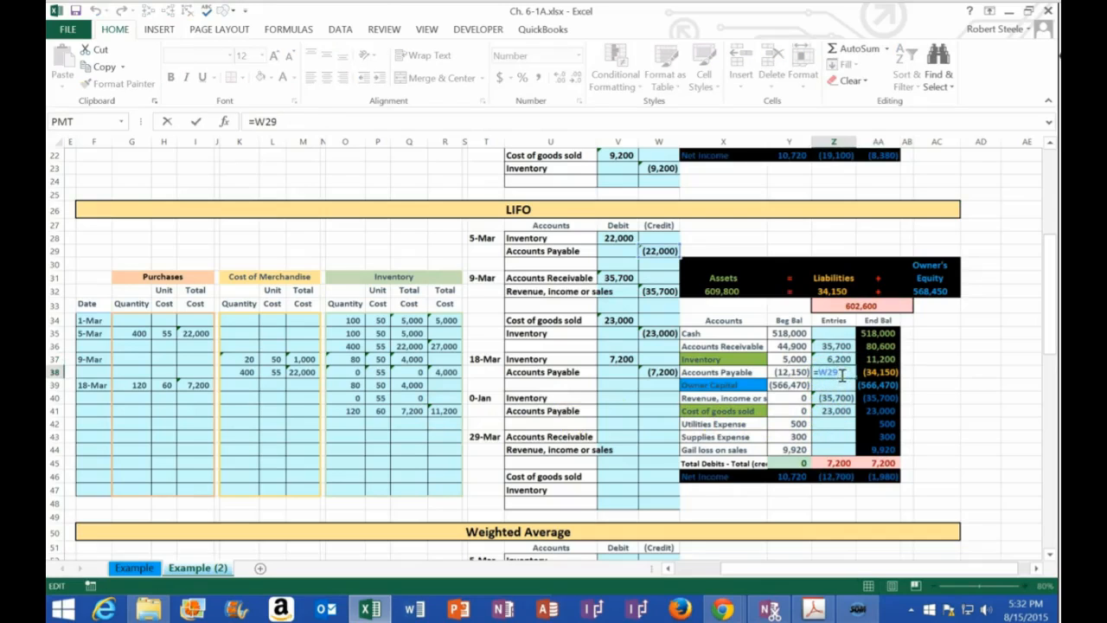
{"action": "type", "text": "+"}
{"action": "left_click", "coordinate": [659, 372]}
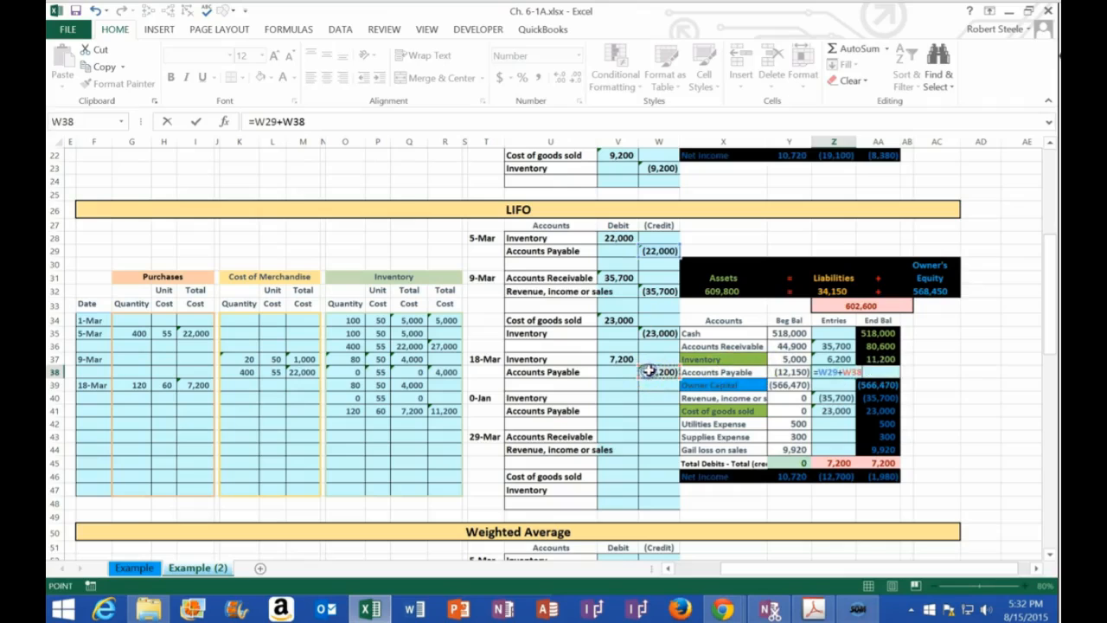
{"action": "key", "text": "Return"}
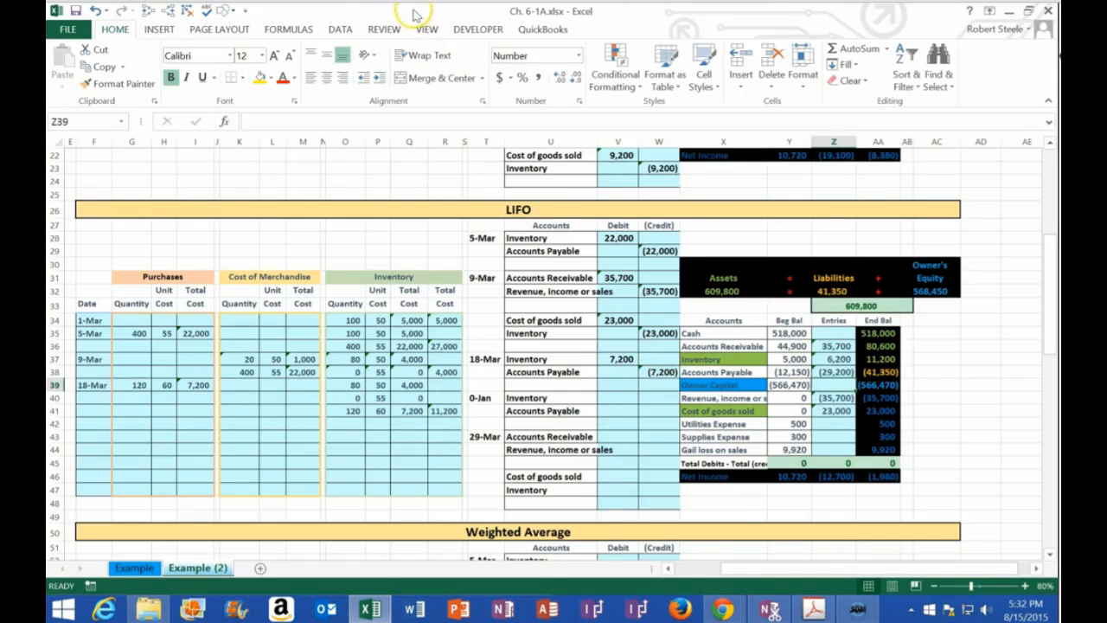
- Beside the assignment PDF, enter the 3/25 purchase in row 42 of the LIFO table: quantity 200 at unit cost 62
{"action": "left_click_drag", "start_coordinate": [413, 12], "coordinate": [1057, 72]}
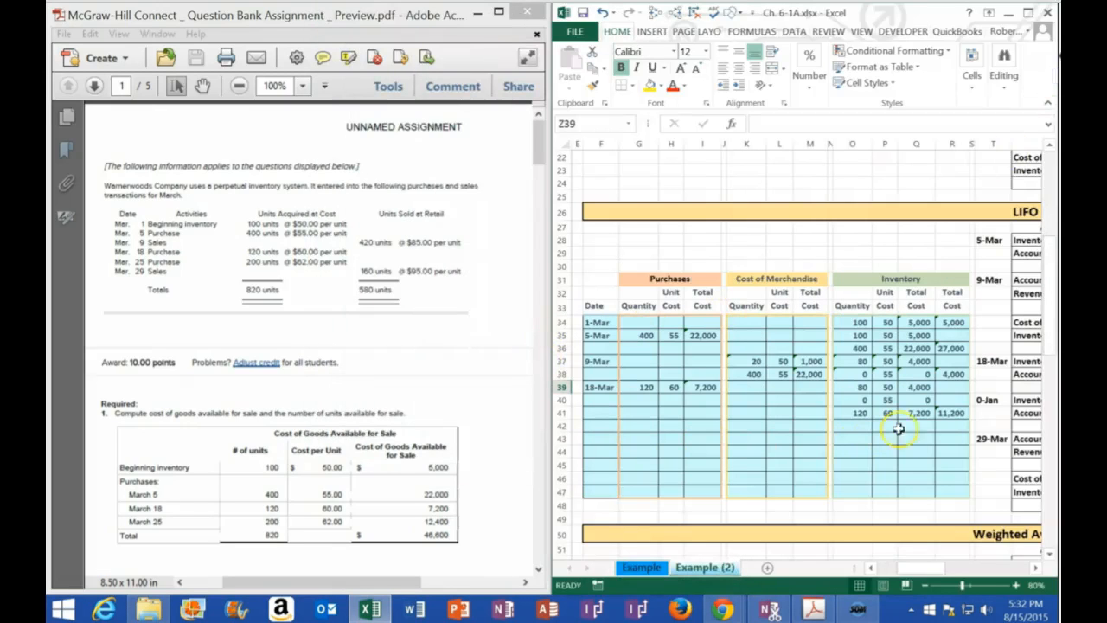
{"action": "left_click_drag", "start_coordinate": [947, 424], "coordinate": [603, 426]}
{"action": "left_click", "coordinate": [597, 425]}
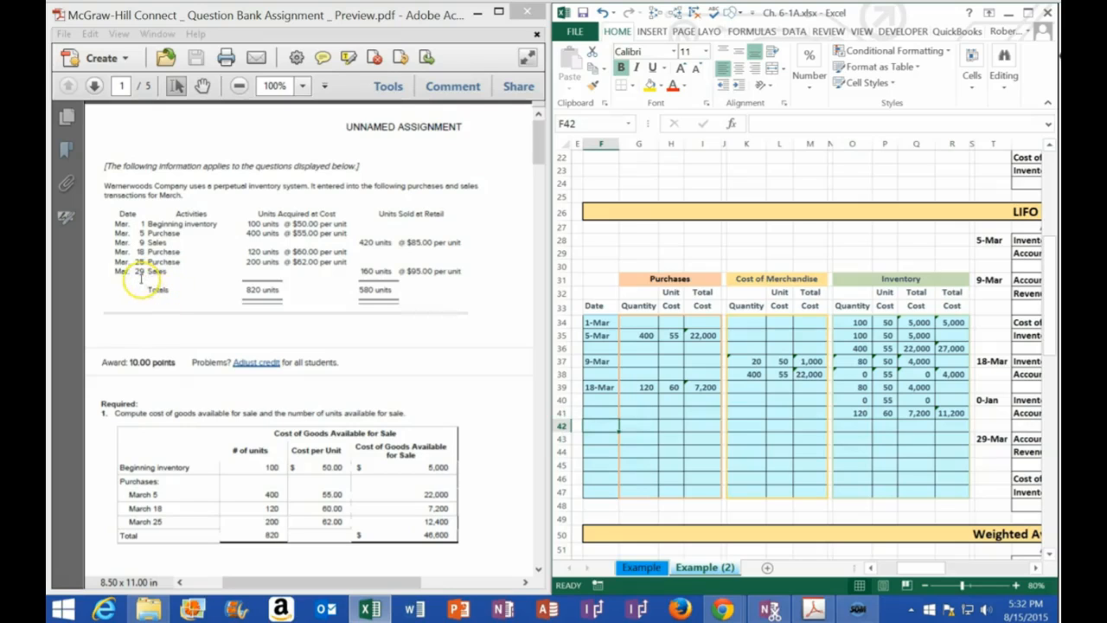
{"action": "type", "text": "3/"}
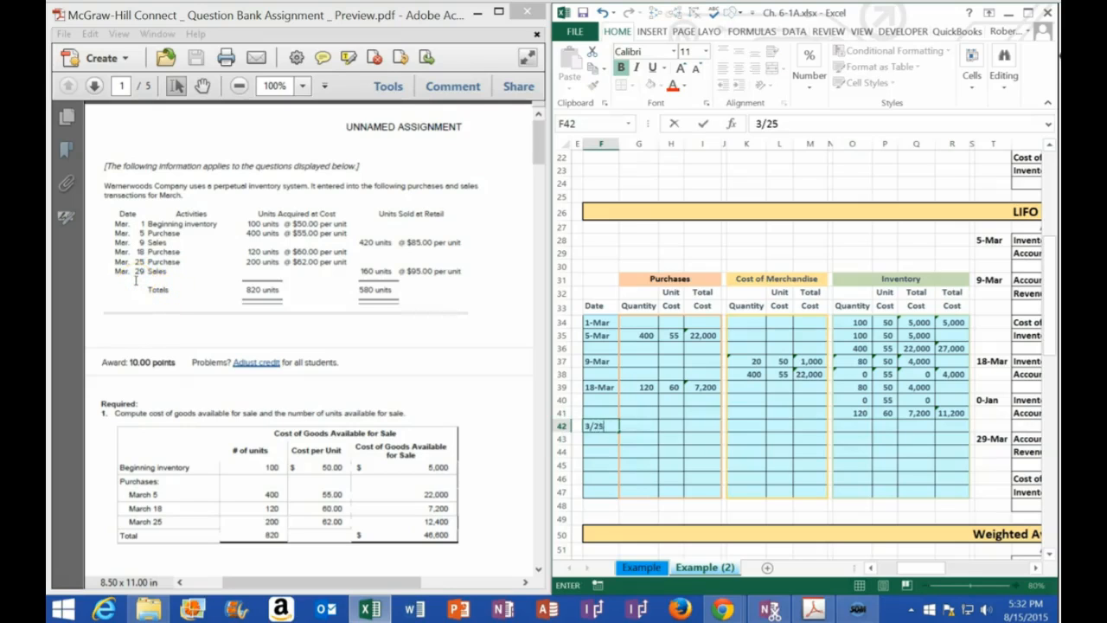
{"action": "type", "text": "25"}
{"action": "key", "text": "ctrl+Return"}
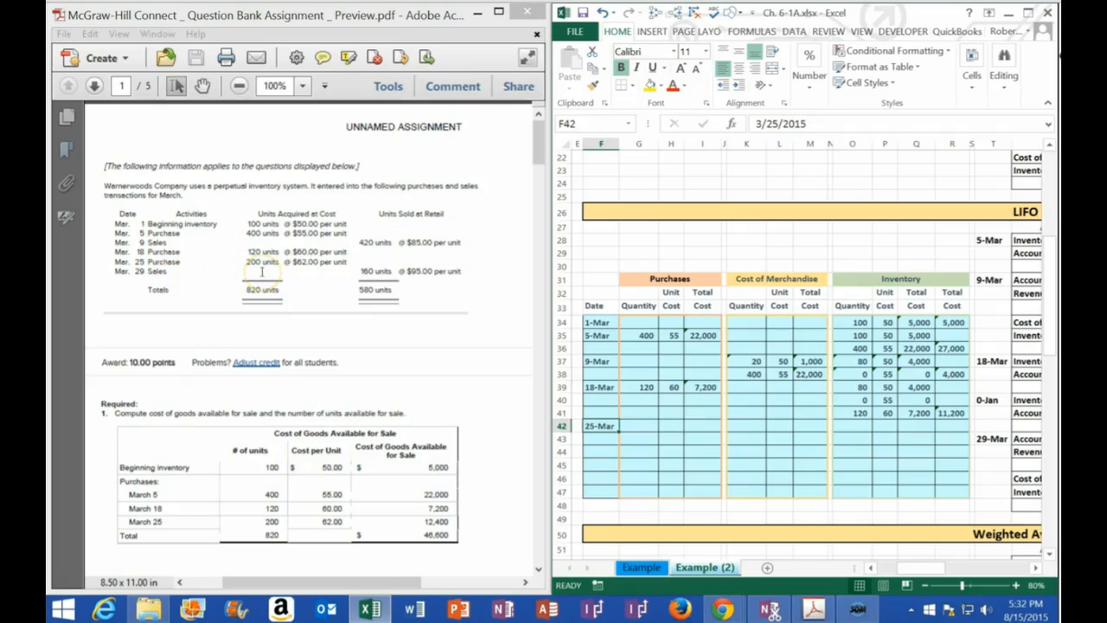
{"action": "key", "text": "Tab"}
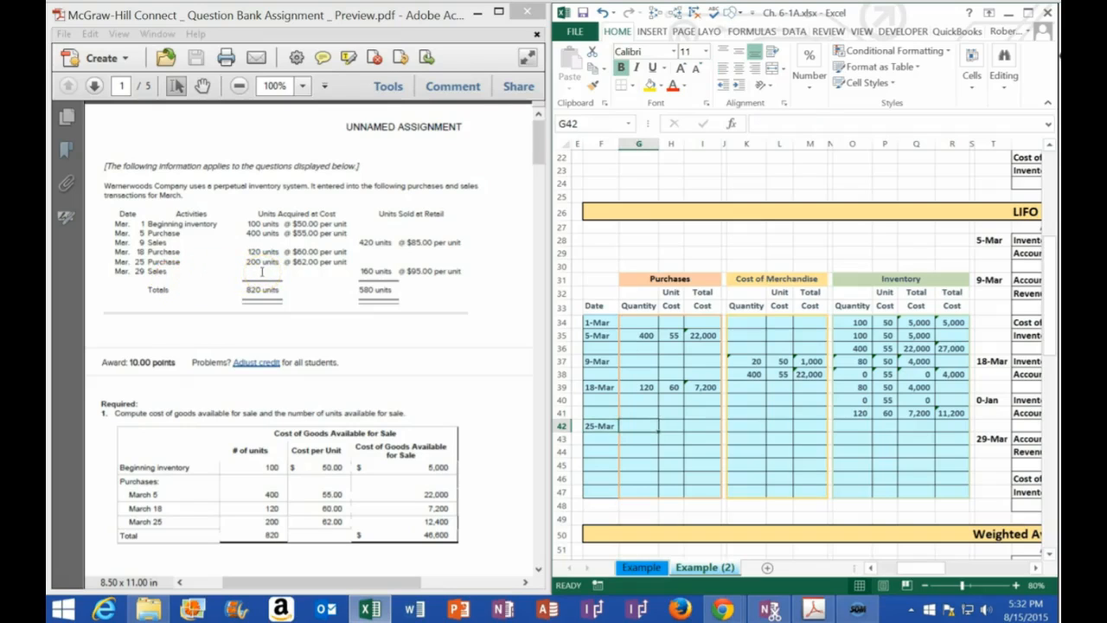
{"action": "type", "text": "200"}
{"action": "key", "text": "Tab"}
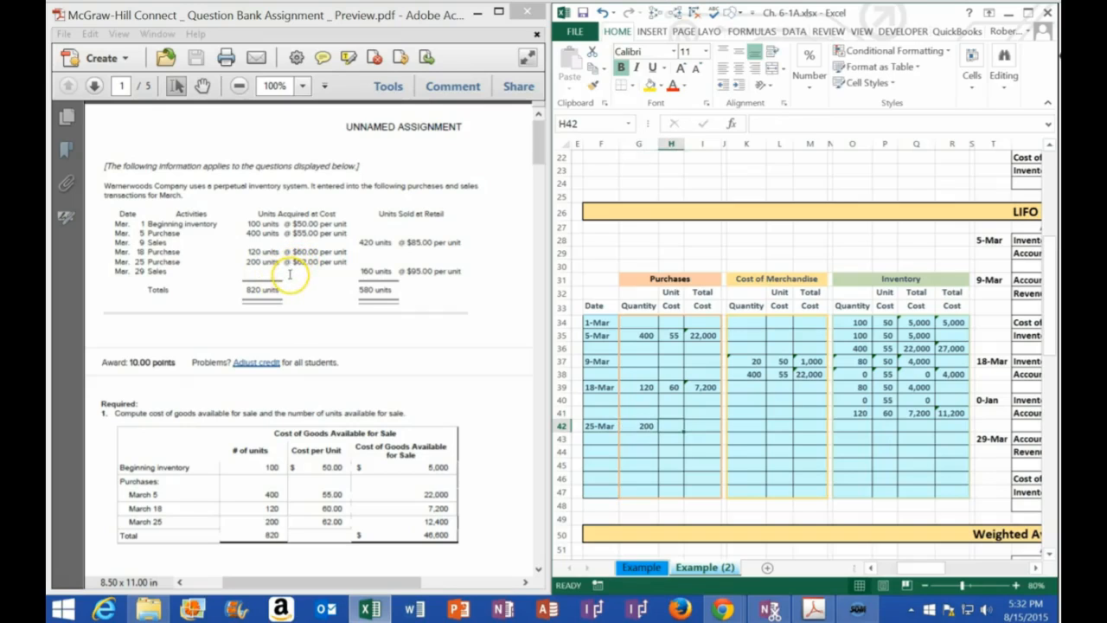
{"action": "type", "text": "62"}
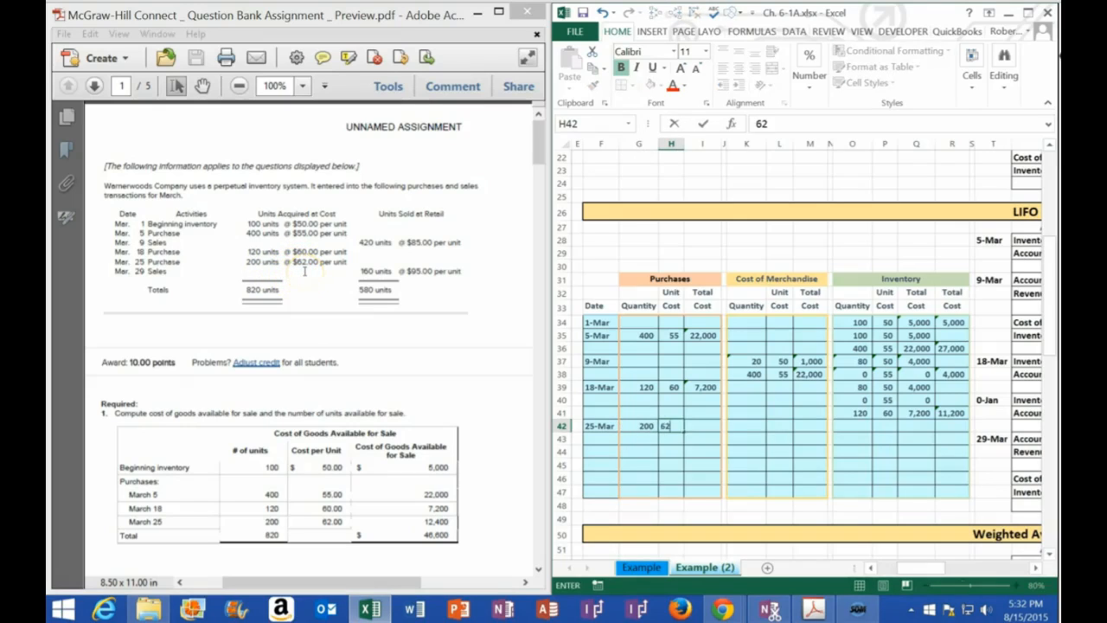
{"action": "key", "text": "Tab"}
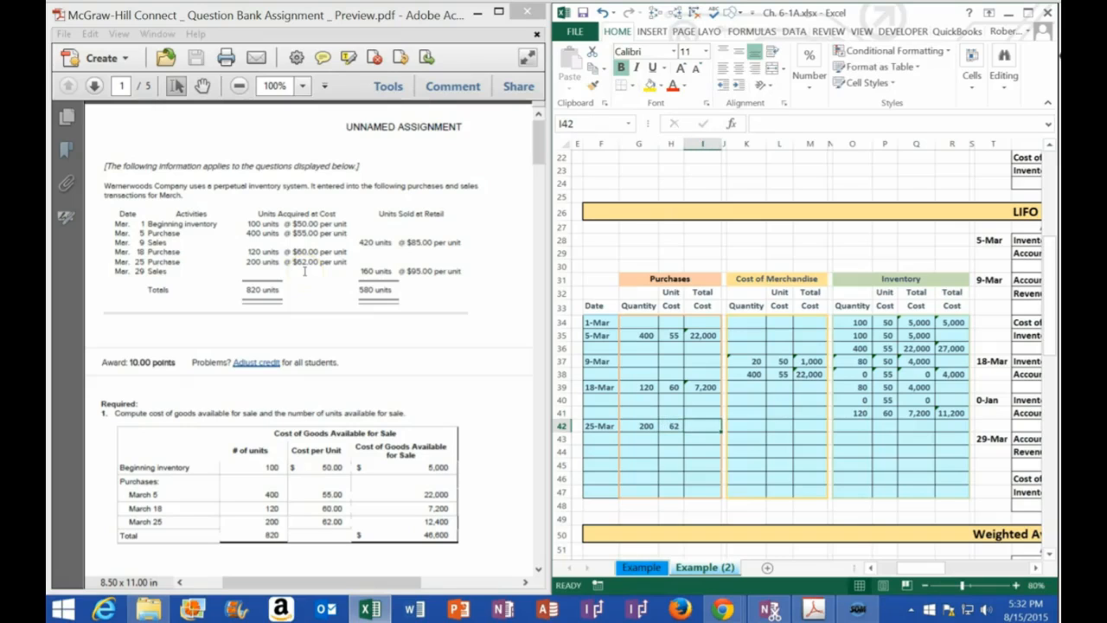
- Calculate the total cost of the 25-Mar purchase in I42 with =G42*H42
{"action": "type", "text": "="}
{"action": "key", "text": "Left"}
{"action": "key", "text": "Left"}
{"action": "type", "text": "*"}
{"action": "left_click", "coordinate": [667, 425]}
{"action": "key", "text": "Return"}
{"action": "key", "text": "Up"}
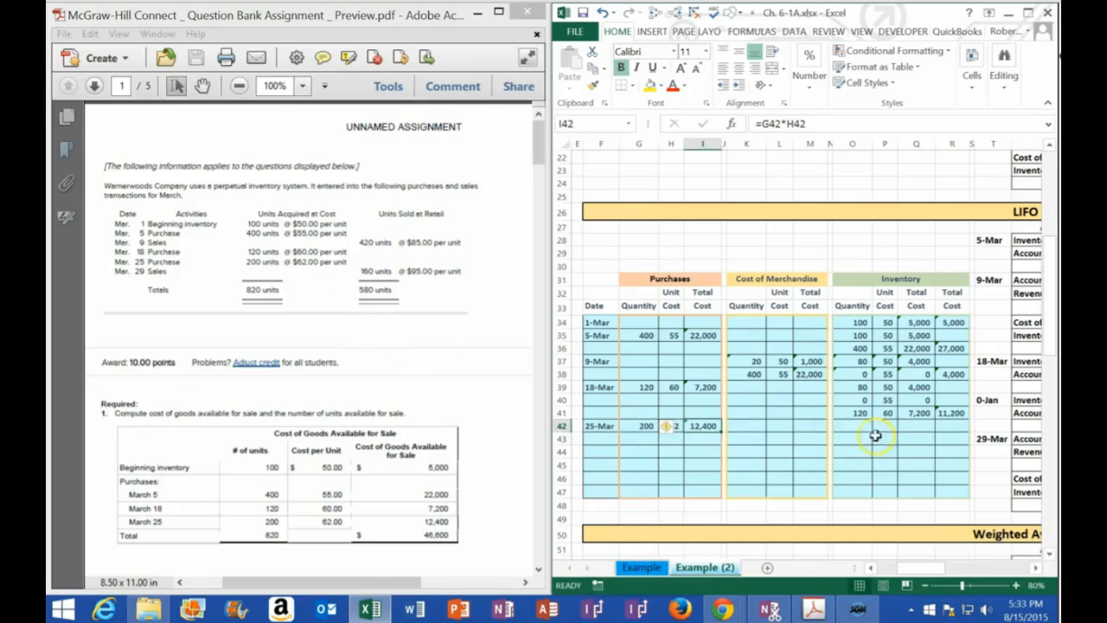
- Copy the 18-Mar inventory layers in O39:Q41 and paste them as values into the 25-Mar inventory rows starting at O42
{"action": "left_click_drag", "start_coordinate": [852, 425], "coordinate": [964, 462]}
{"action": "scroll", "coordinate": [729, 334], "scroll_direction": "down", "scroll_amount": 2}
{"action": "left_click_drag", "start_coordinate": [645, 329], "coordinate": [939, 320]}
{"action": "left_click_drag", "start_coordinate": [856, 185], "coordinate": [856, 225]}
{"action": "left_click_drag", "start_coordinate": [857, 330], "coordinate": [948, 387]}
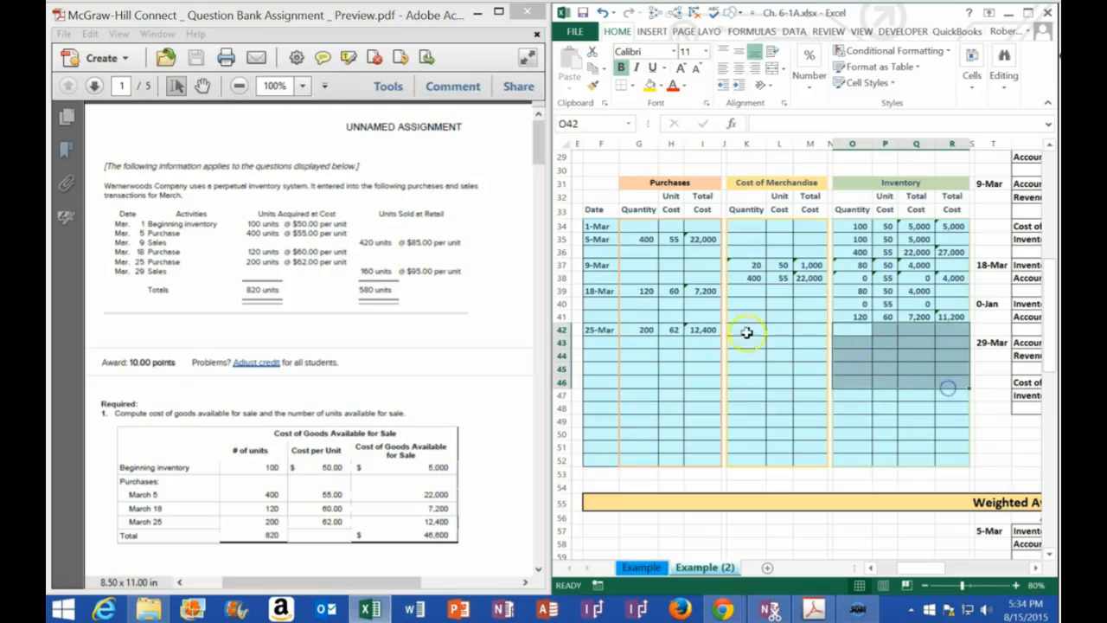
{"action": "left_click_drag", "start_coordinate": [609, 294], "coordinate": [952, 286]}
{"action": "left_click_drag", "start_coordinate": [853, 291], "coordinate": [912, 316]}
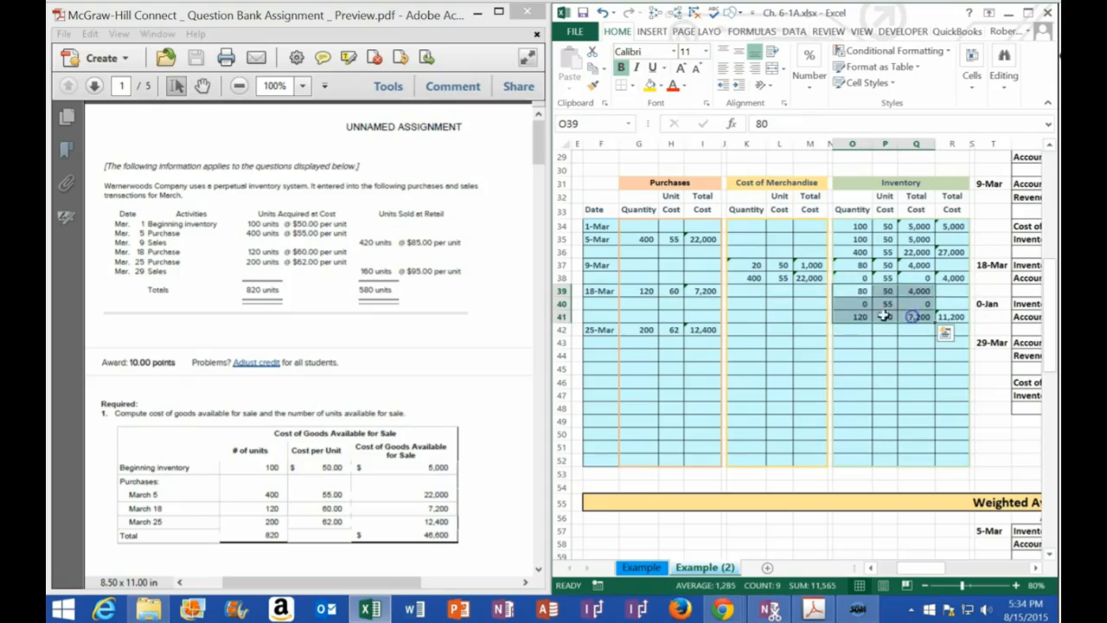
{"action": "right_click", "coordinate": [855, 294]}
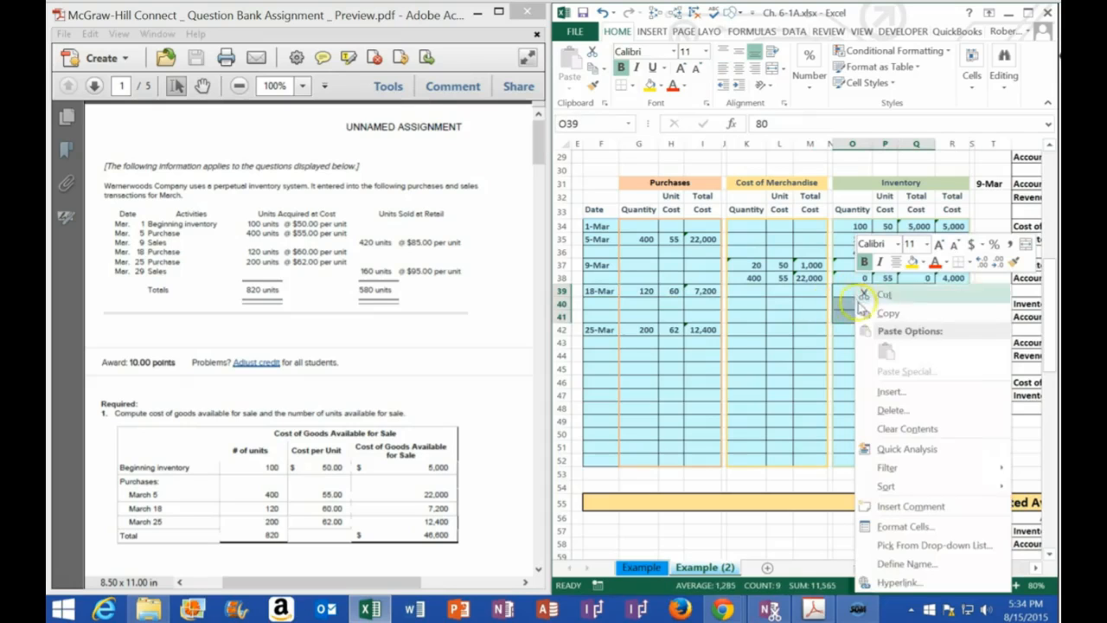
{"action": "left_click", "coordinate": [874, 313]}
{"action": "left_click", "coordinate": [854, 330]}
{"action": "right_click", "coordinate": [854, 330]}
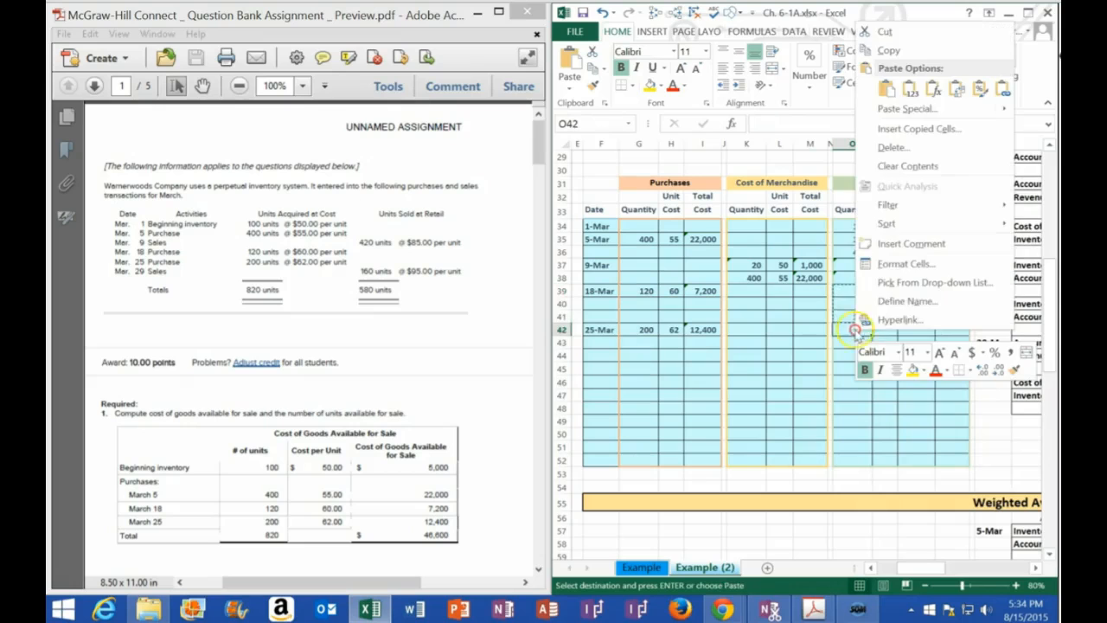
{"action": "left_click", "coordinate": [908, 95]}
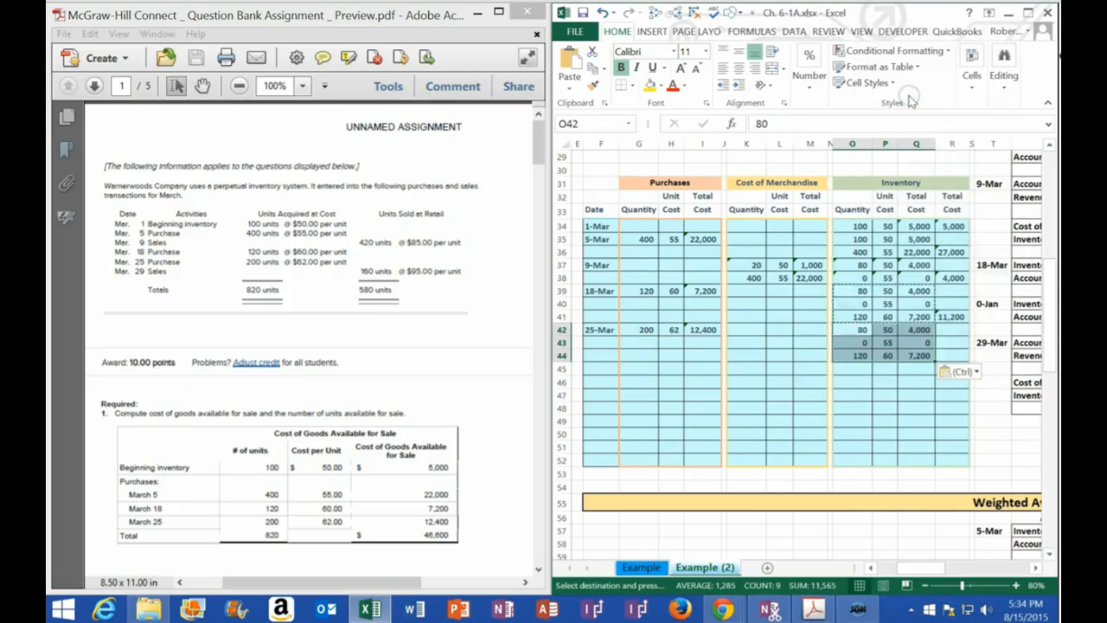
- Copy the 25-Mar purchase quantity, unit cost and total cost and paste them as values into the inventory section at O45
{"action": "left_click_drag", "start_coordinate": [637, 329], "coordinate": [704, 326]}
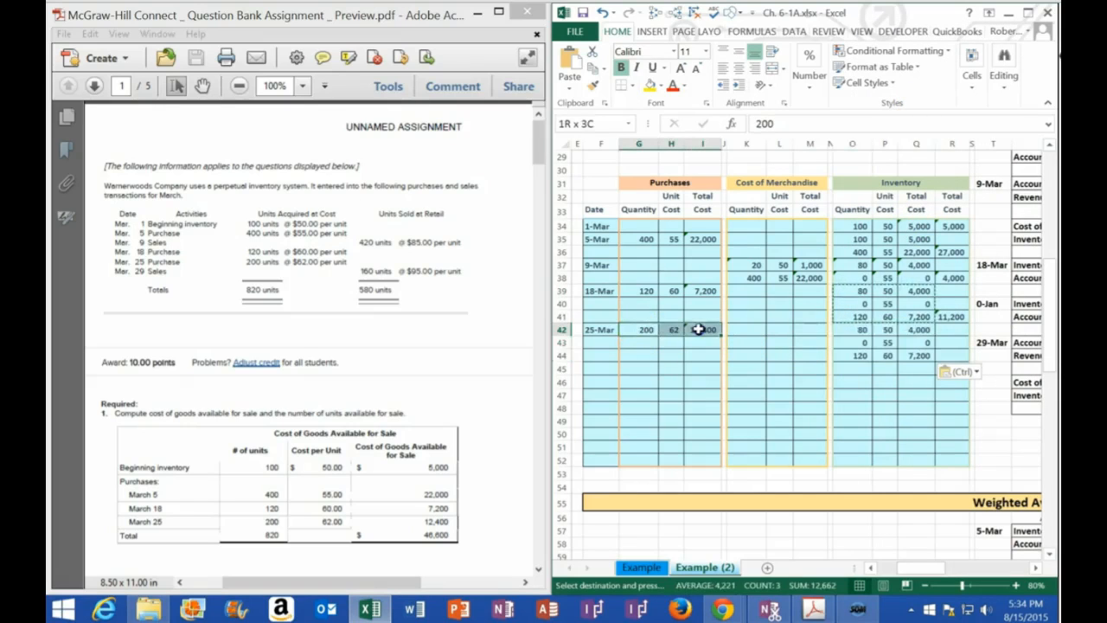
{"action": "right_click", "coordinate": [640, 330]}
{"action": "left_click", "coordinate": [679, 56]}
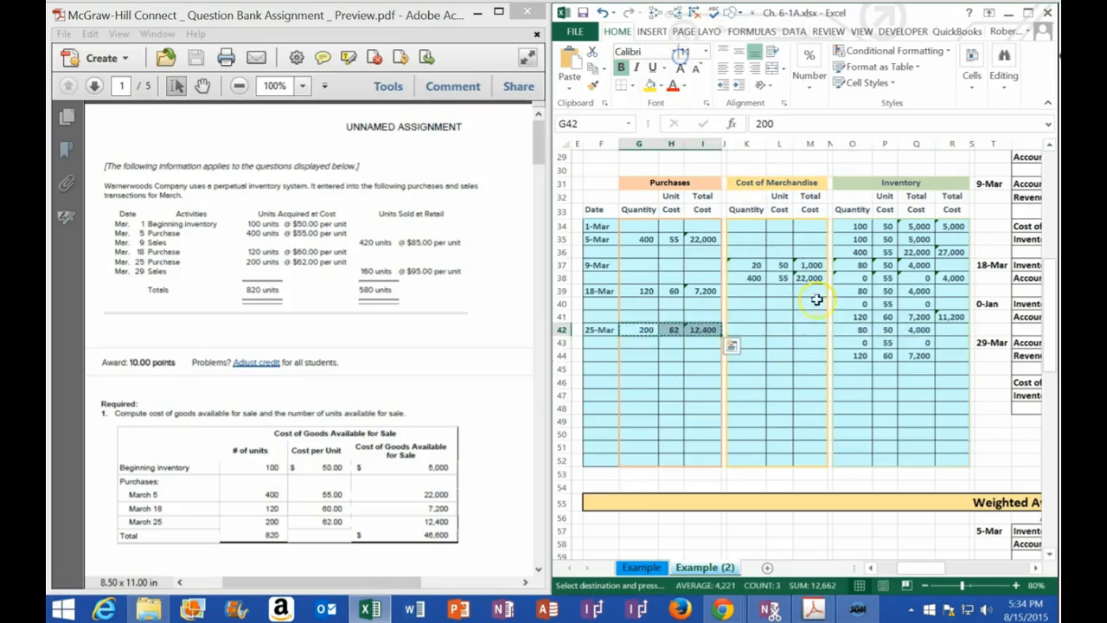
{"action": "right_click", "coordinate": [850, 368]}
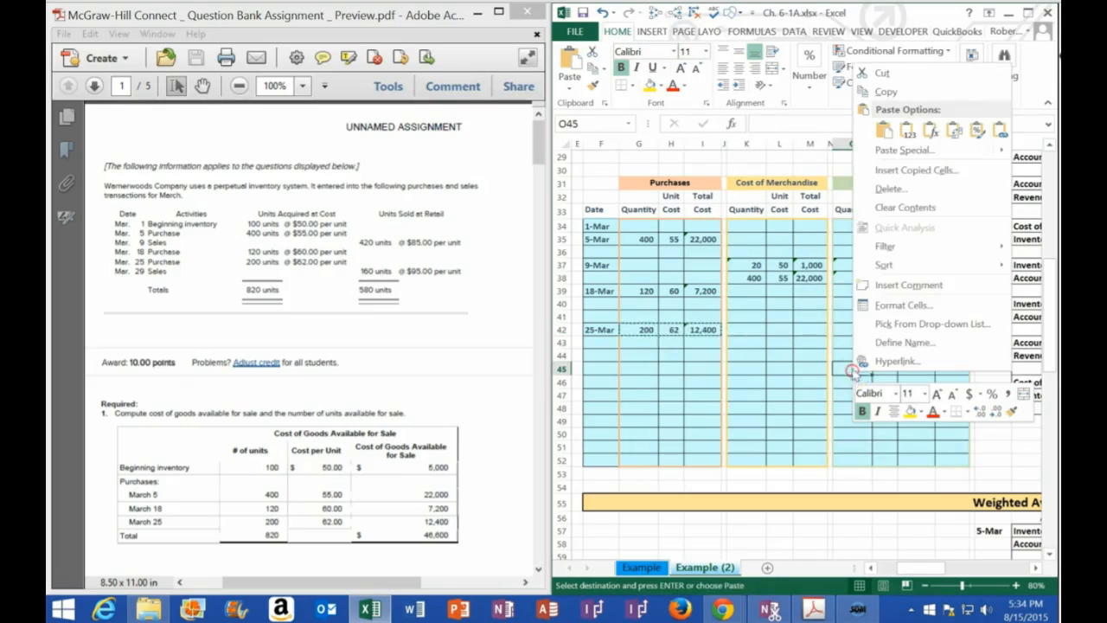
{"action": "left_click", "coordinate": [907, 130]}
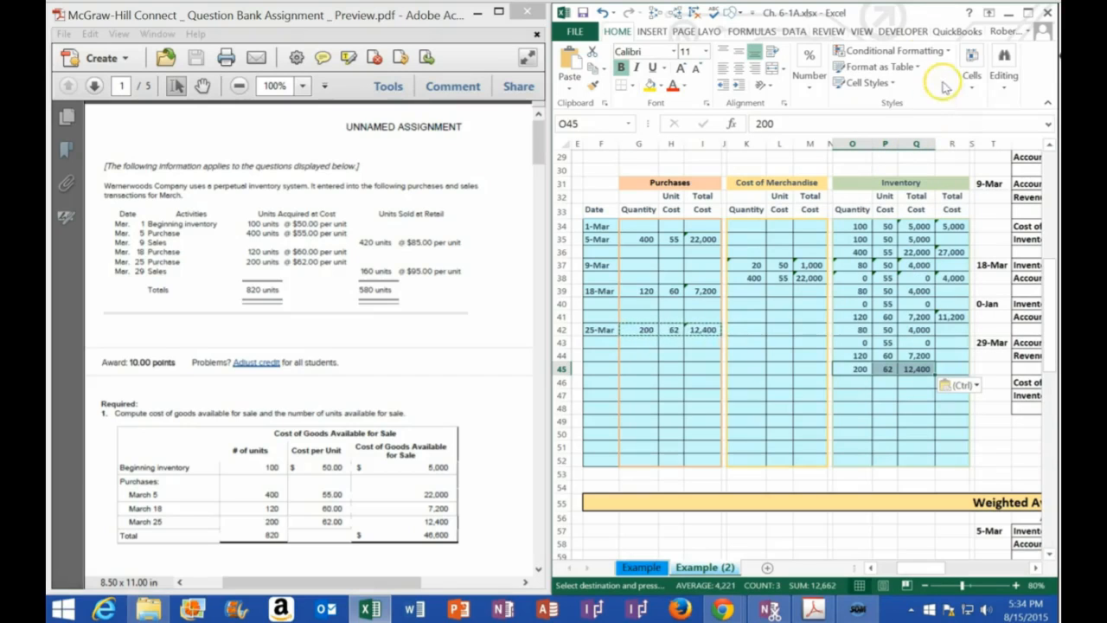
- In the full-width worksheet, enter 12,400 as the Inventory debit in V40 for the 25-Mar purchase
{"action": "left_click", "coordinate": [1027, 12]}
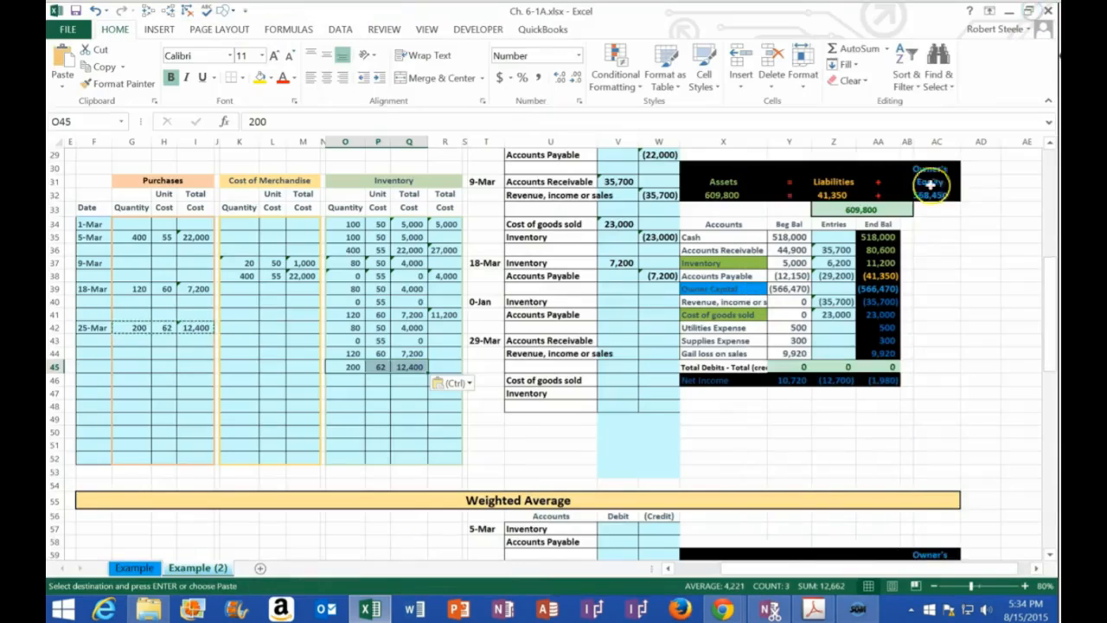
{"action": "left_click", "coordinate": [187, 328]}
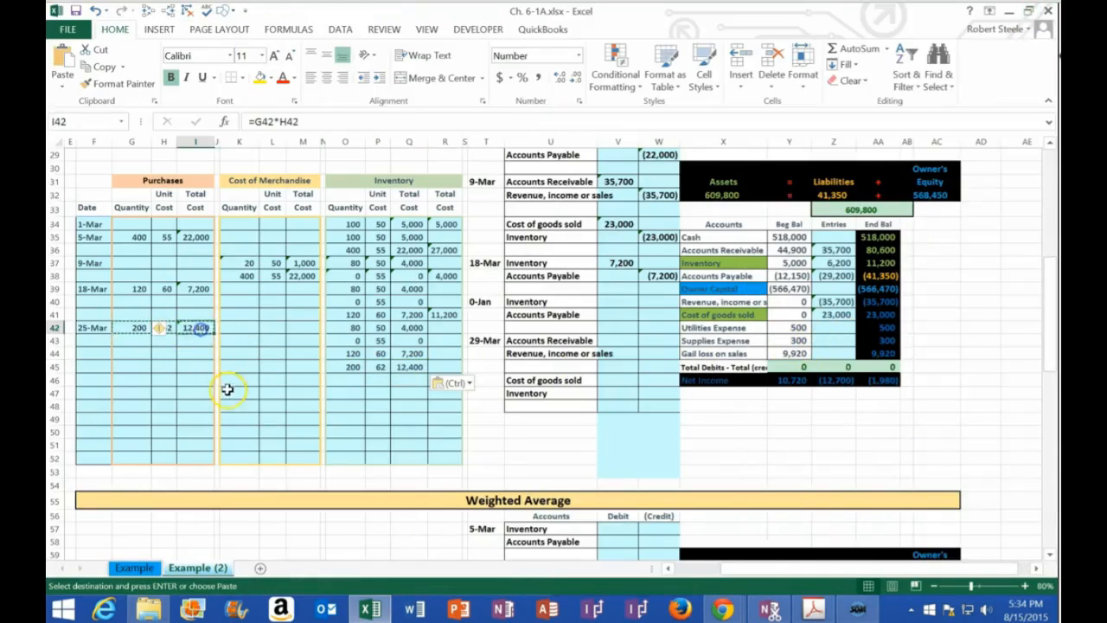
{"action": "left_click", "coordinate": [612, 302]}
{"action": "type", "text": "12"}
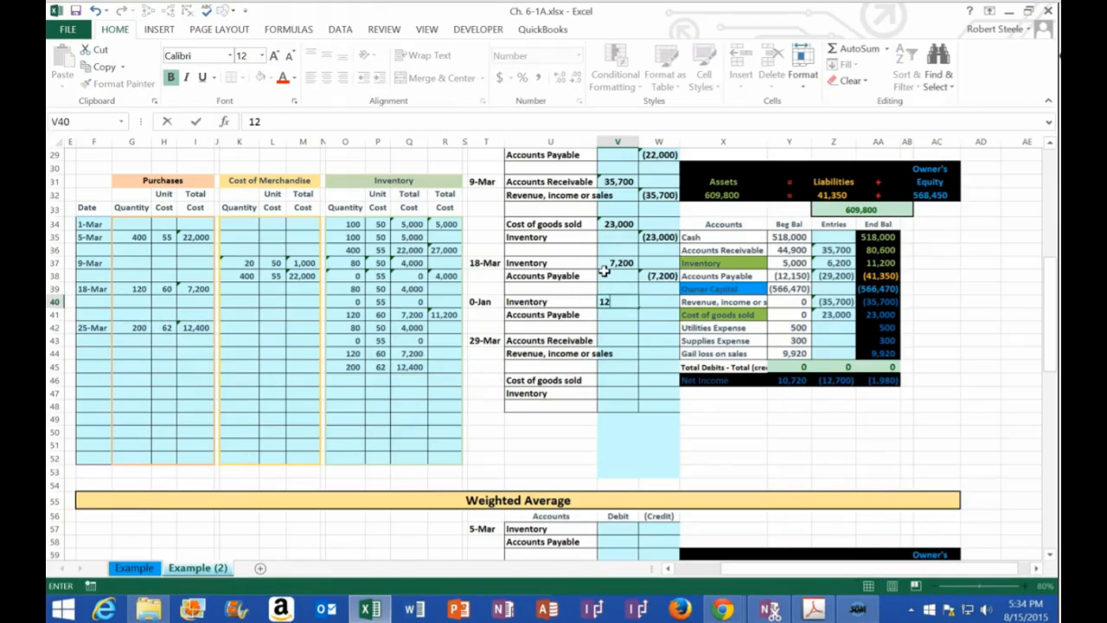
{"action": "key", "text": "Return"}
{"action": "key", "text": "Right"}
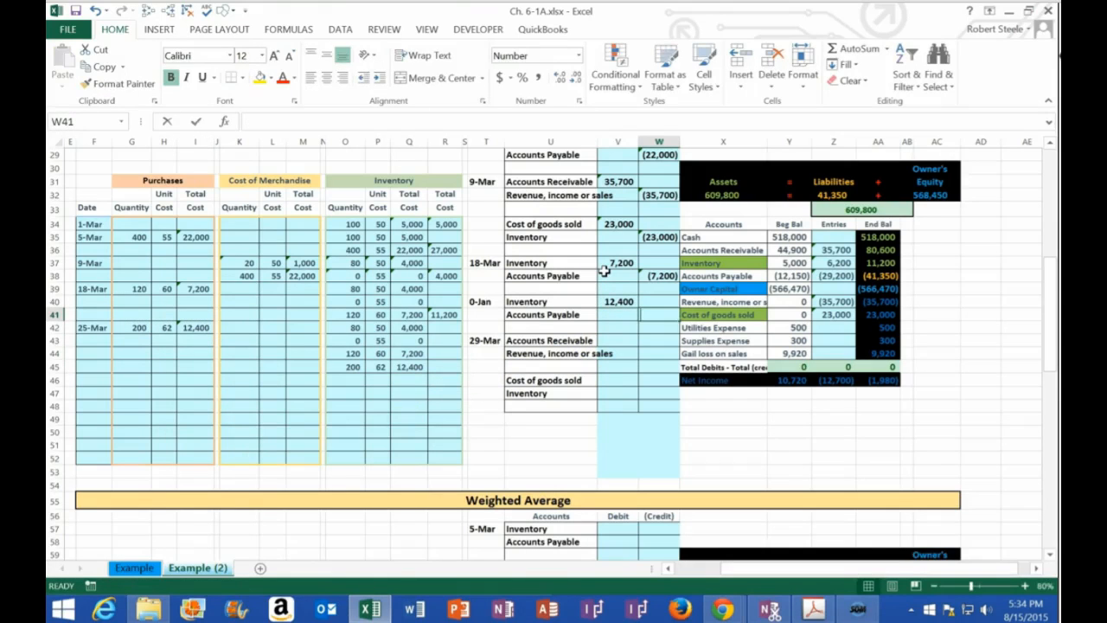
- Enter the Accounts Payable credit for the 25-Mar purchase in W41 with =-V40
{"action": "type", "text": "=-"}
{"action": "key", "text": "Left"}
{"action": "key", "text": "Up"}
{"action": "key", "text": "Return"}
{"action": "key", "text": "Up"}
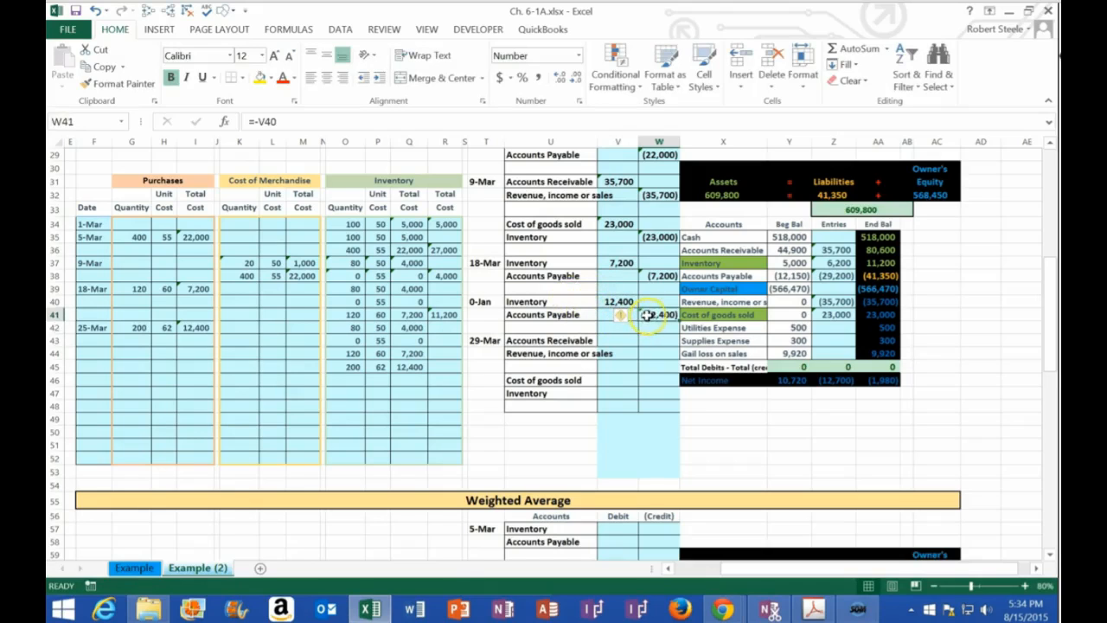
- Add V40 to the Inventory entries formula in Z37 so it reads =V28+W35+V37+V40
{"action": "left_click", "coordinate": [839, 263]}
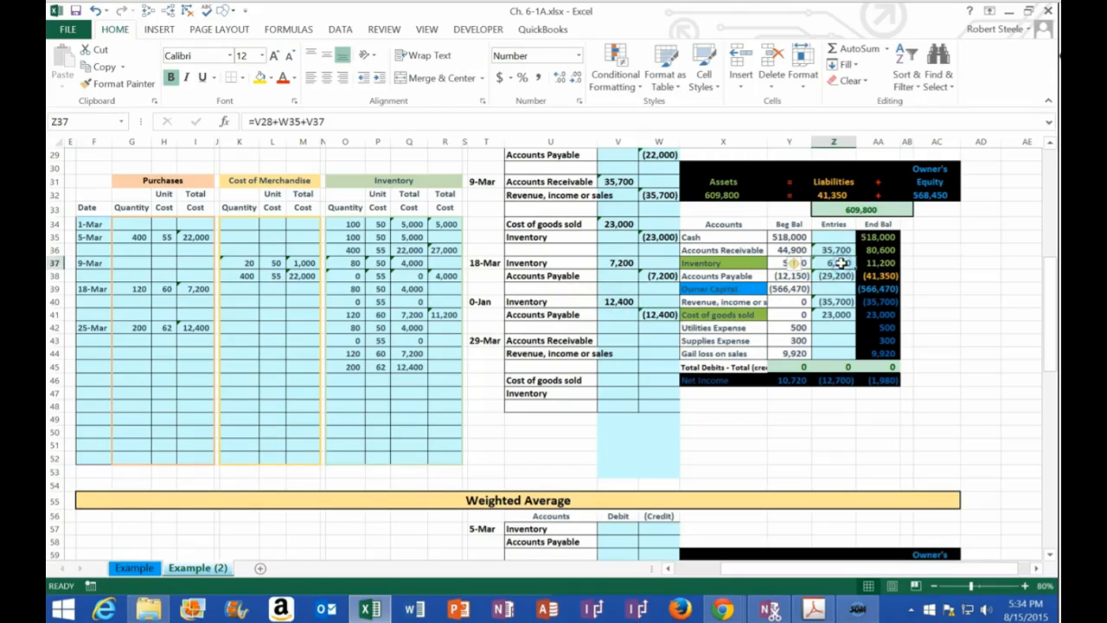
{"action": "double_click", "coordinate": [840, 263]}
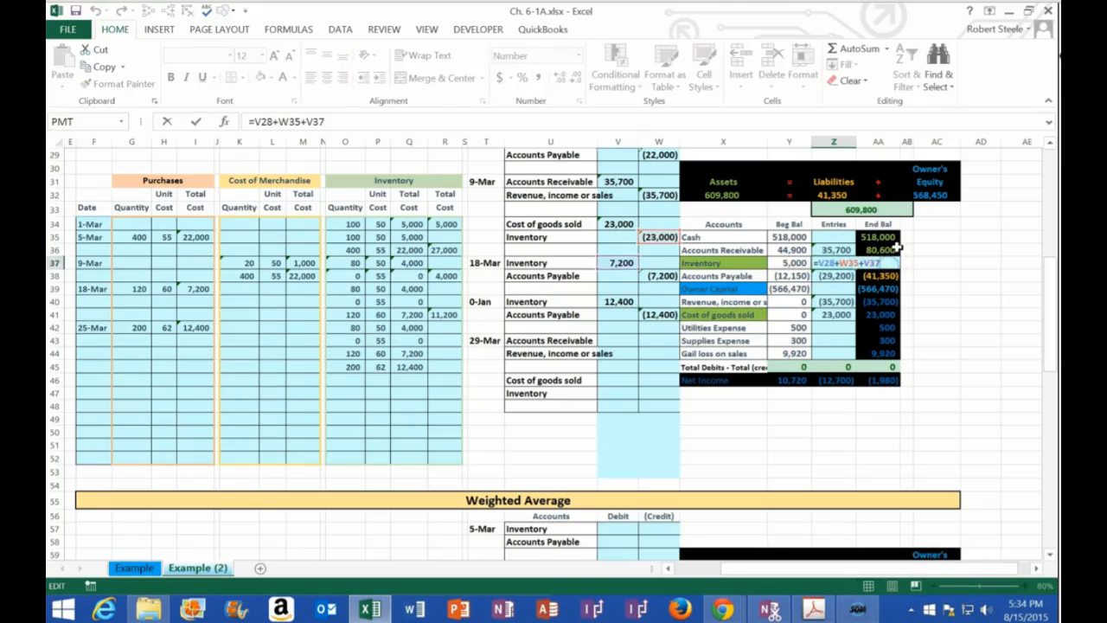
{"action": "left_click", "coordinate": [614, 301]}
{"action": "key", "text": "Return"}
{"action": "left_click", "coordinate": [881, 266]}
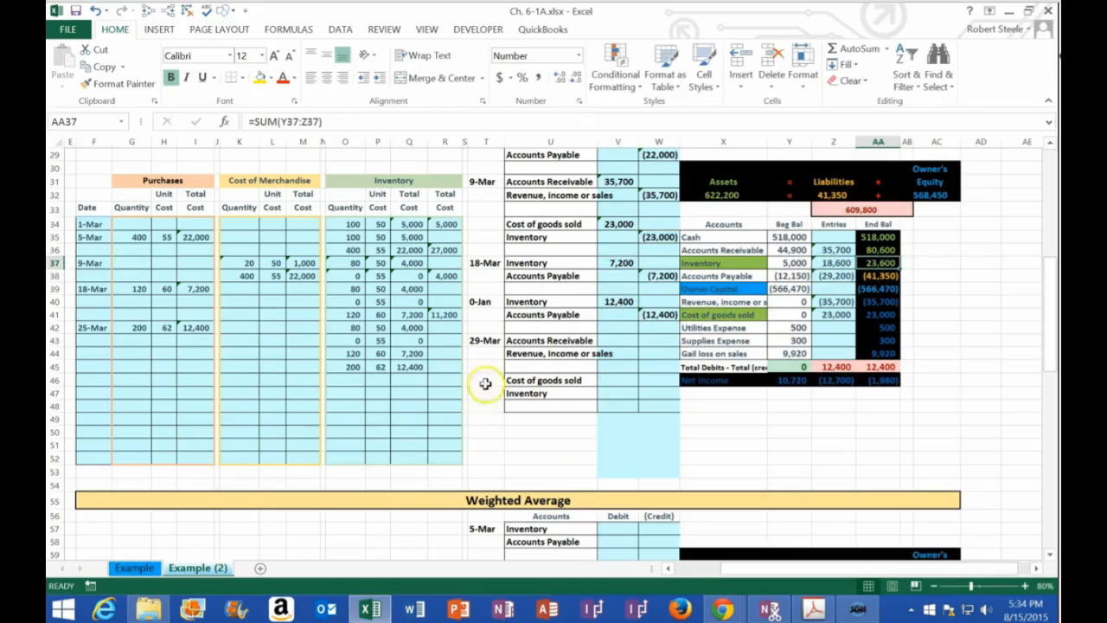
- Total the 25-Mar inventory layers in R45 with =SUM(Q42:Q45) and compare it with Inventory's ending balance in AA37
{"action": "left_click", "coordinate": [443, 368]}
{"action": "left_click_drag", "start_coordinate": [415, 328], "coordinate": [416, 363]}
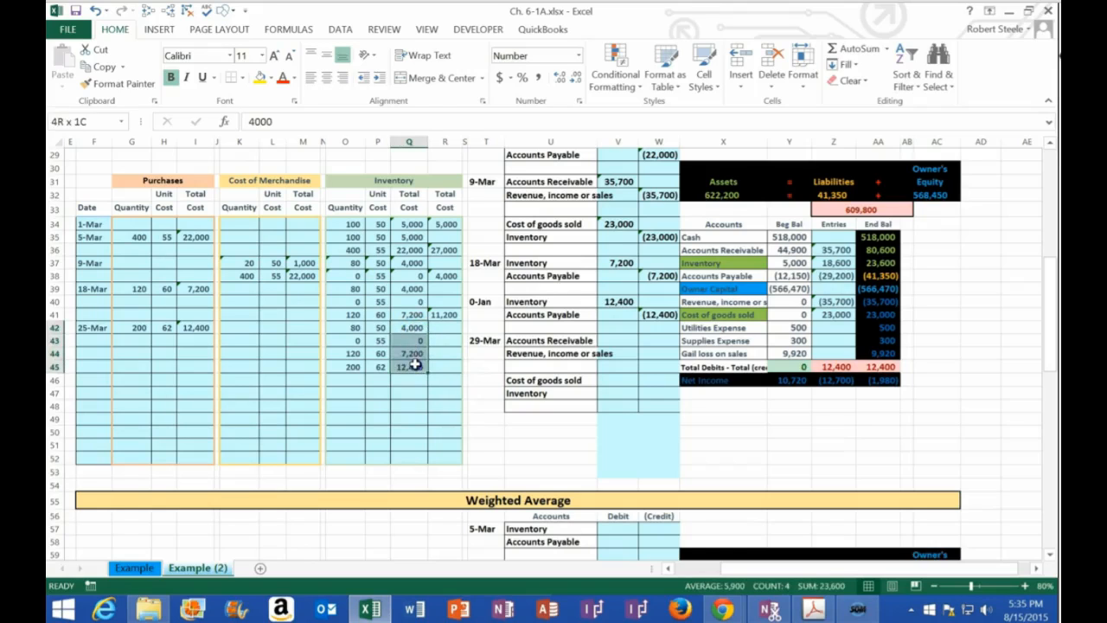
{"action": "left_click_drag", "start_coordinate": [185, 327], "coordinate": [417, 366]}
{"action": "left_click", "coordinate": [447, 366]}
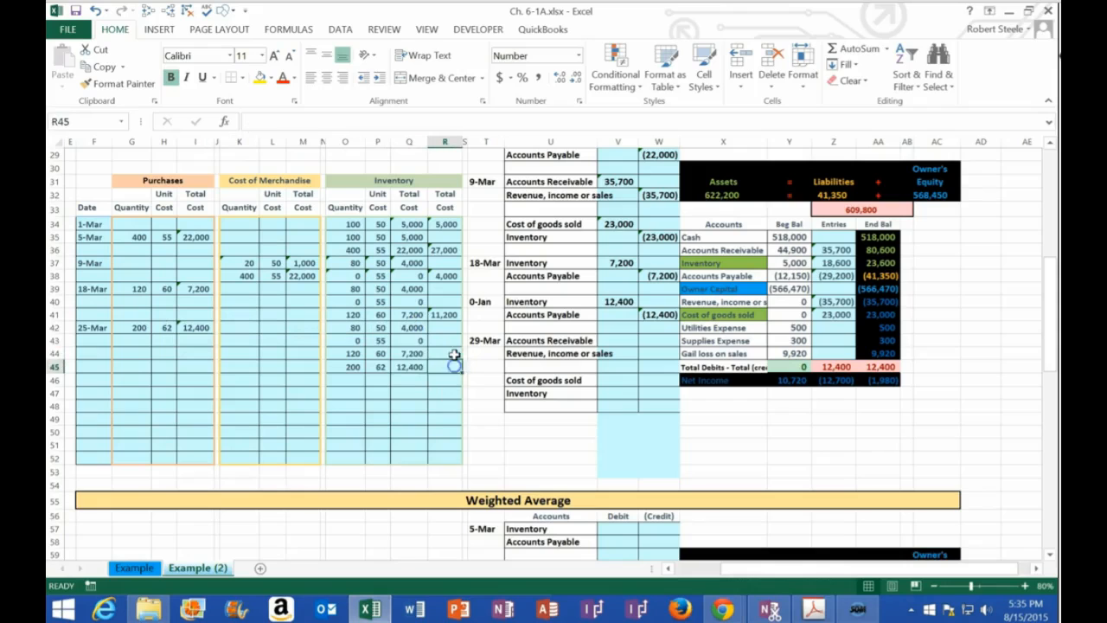
{"action": "type", "text": "=sum("}
{"action": "key", "text": "Left"}
{"action": "key", "text": "shift+Up"}
{"action": "key", "text": "shift+Up"}
{"action": "key", "text": "shift+Up"}
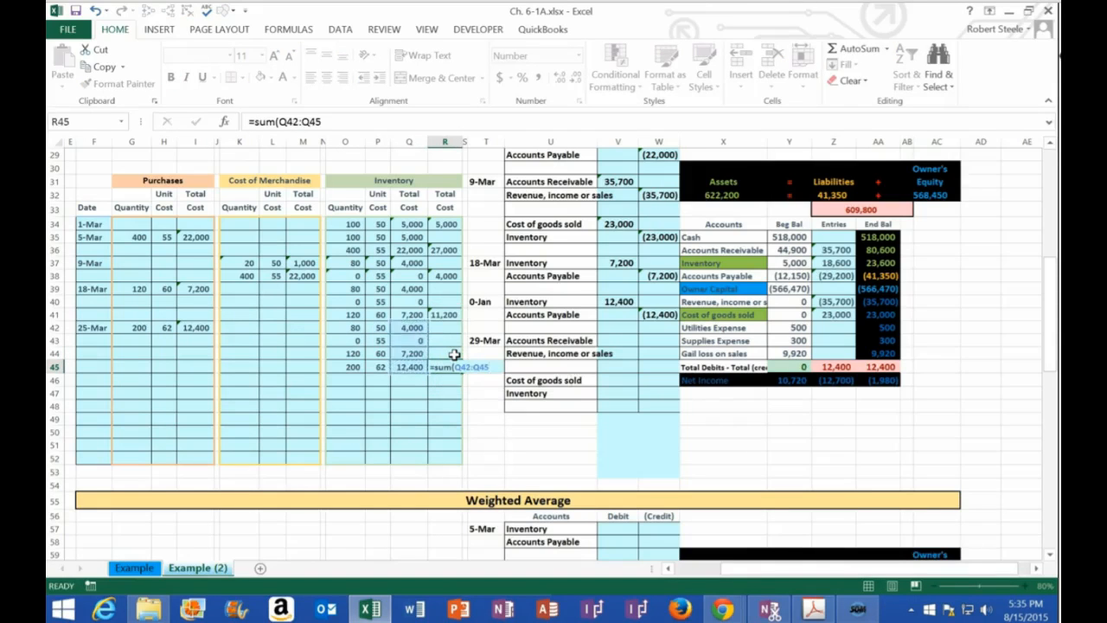
{"action": "key", "text": "Return"}
{"action": "left_click", "coordinate": [452, 366]}
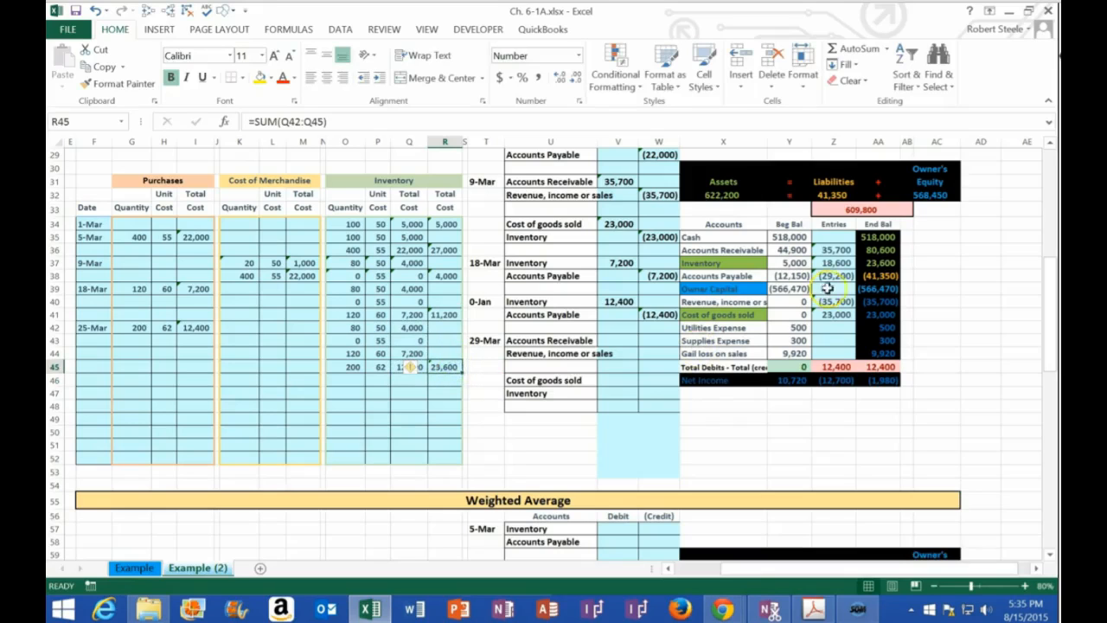
{"action": "left_click", "coordinate": [879, 262]}
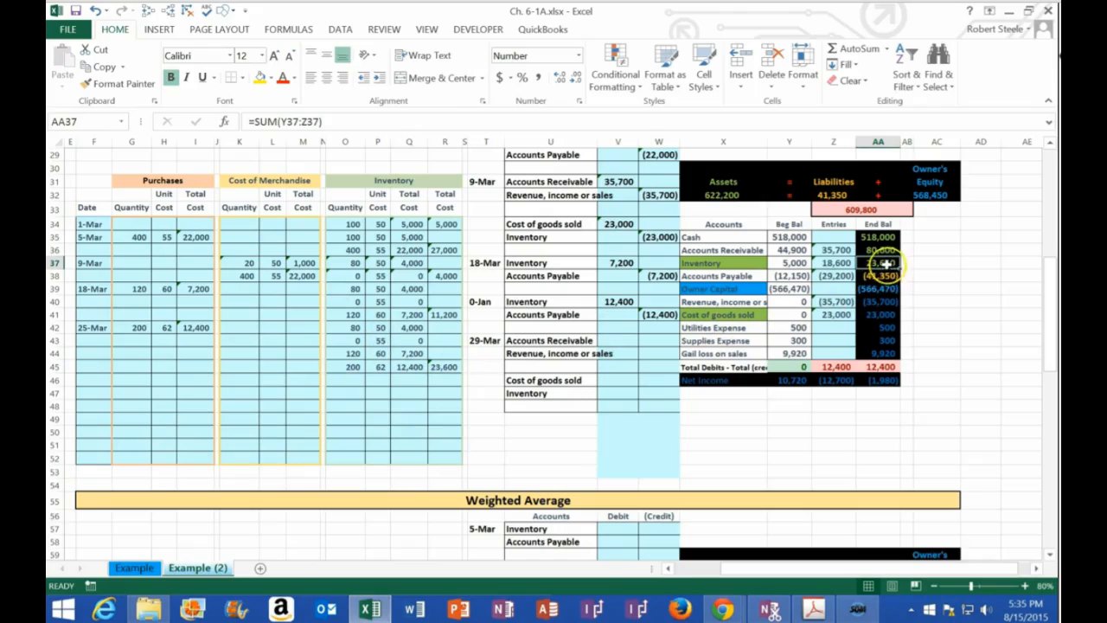
- Add W41 to the Accounts Payable entries formula in Z38 so it reads =W29+W38+W41, and check the ending balance
{"action": "left_click", "coordinate": [838, 276]}
{"action": "double_click", "coordinate": [843, 276]}
{"action": "left_click", "coordinate": [866, 277]}
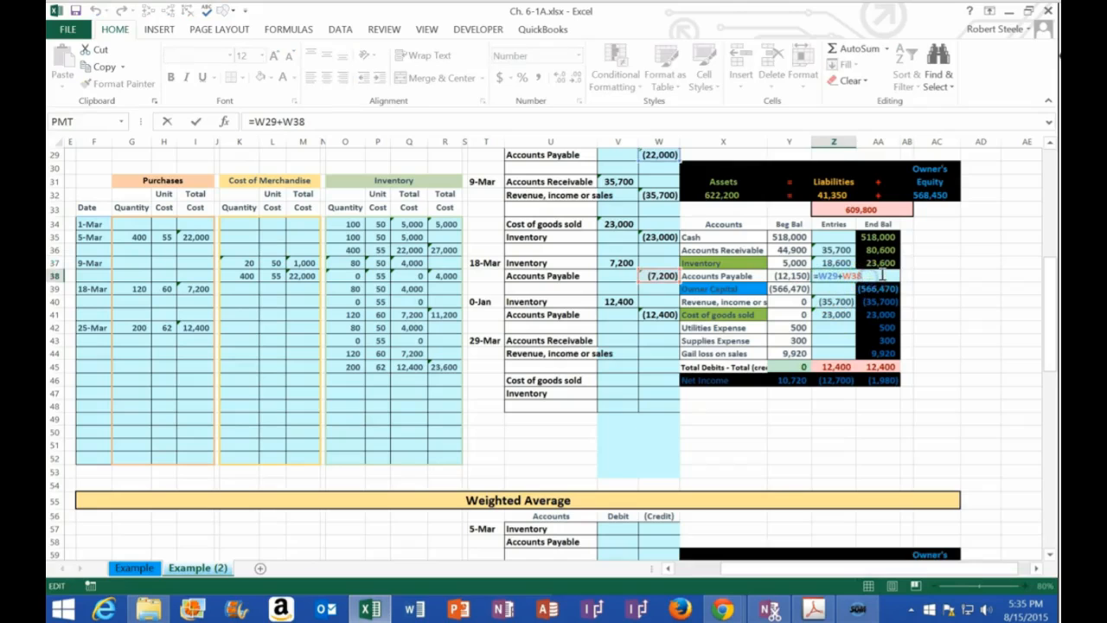
{"action": "left_click", "coordinate": [662, 314]}
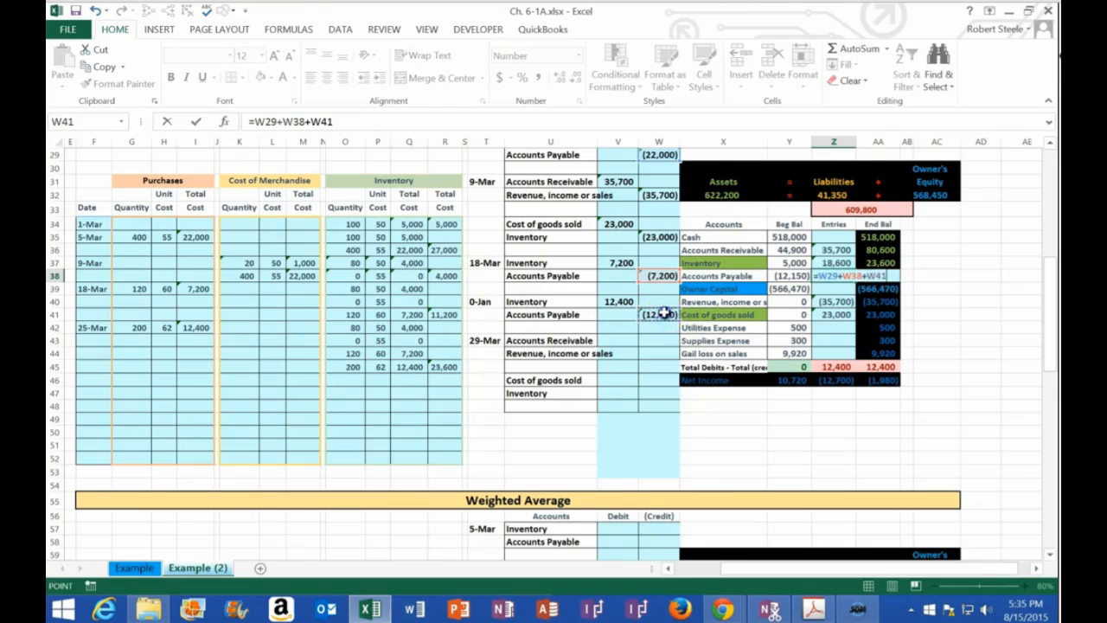
{"action": "key", "text": "Return"}
{"action": "left_click", "coordinate": [860, 366]}
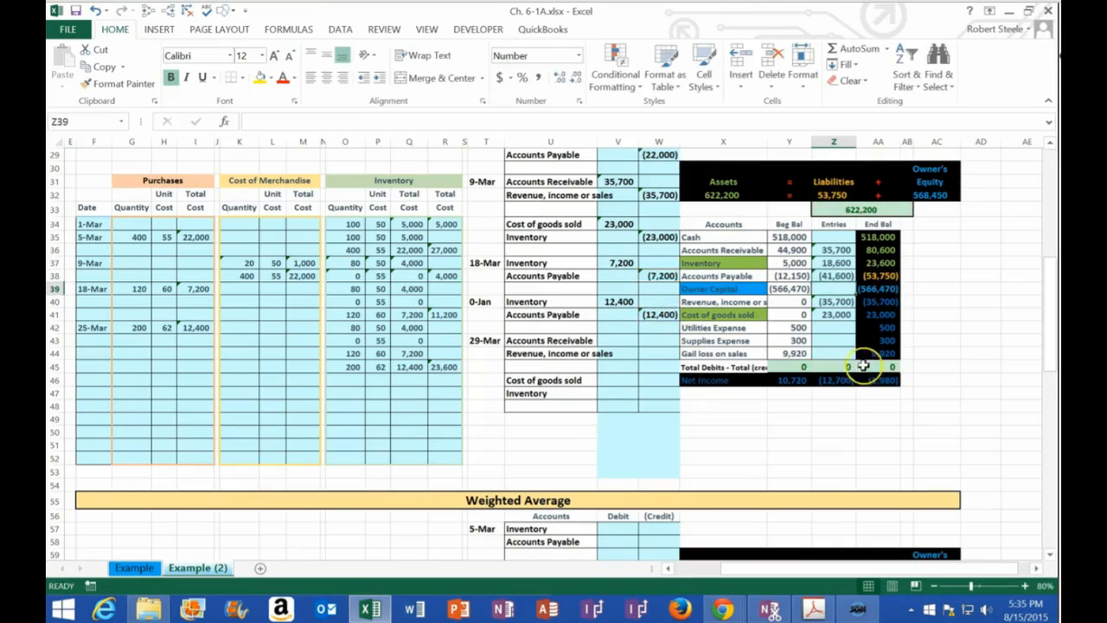
{"action": "left_click", "coordinate": [878, 276]}
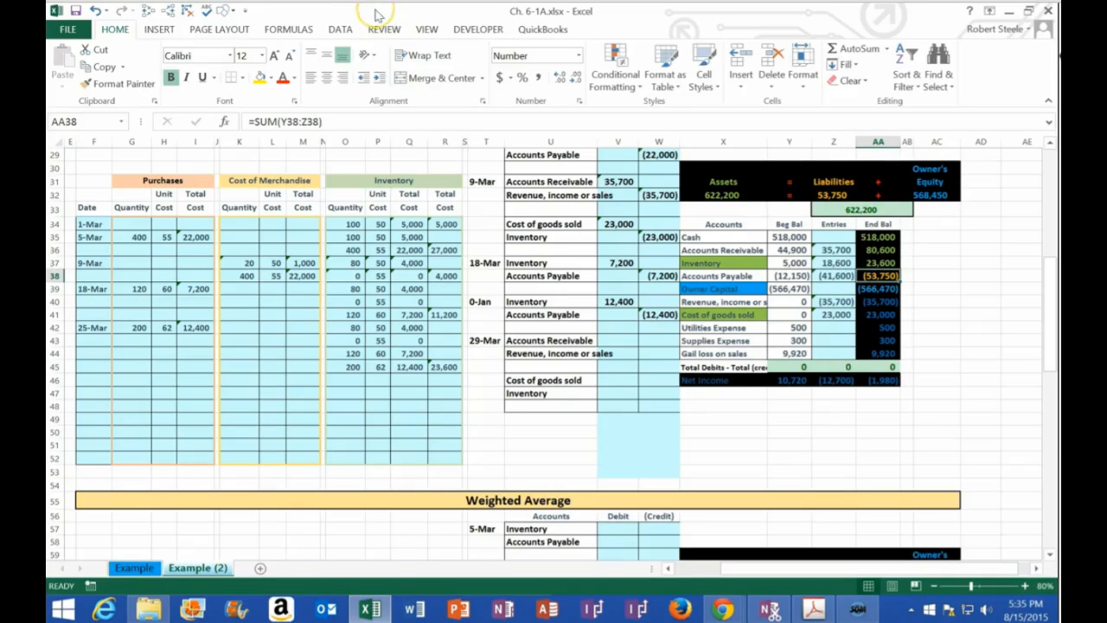
- Place the worksheet side by side with the assignment PDF and enter the date 3/29 in F46
{"action": "left_click_drag", "start_coordinate": [376, 15], "coordinate": [1056, 147]}
{"action": "left_click_drag", "start_coordinate": [945, 378], "coordinate": [606, 384]}
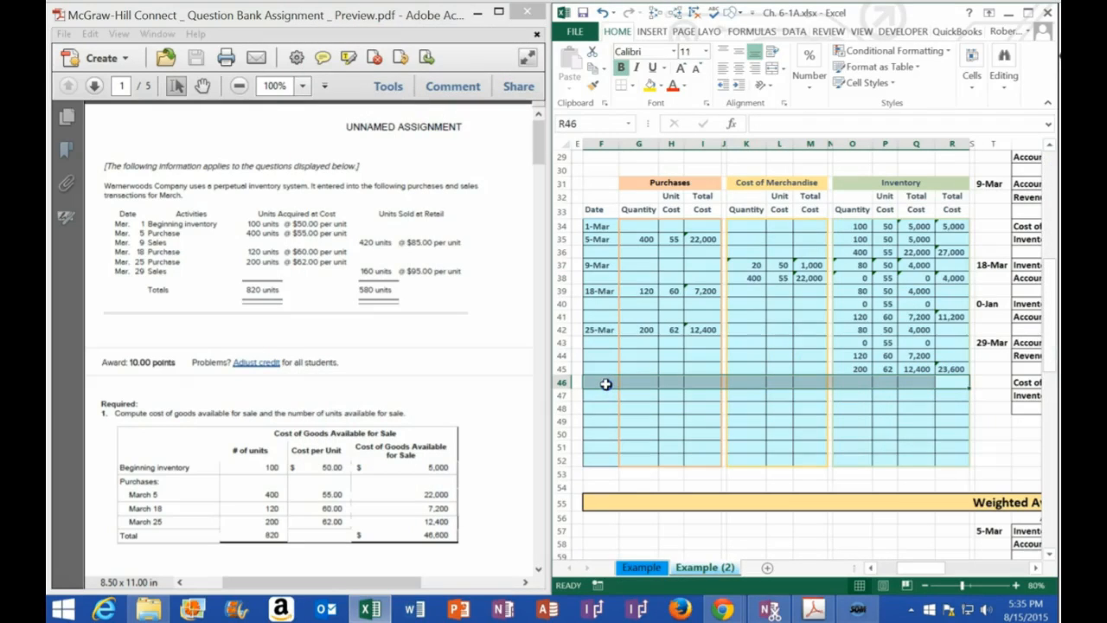
{"action": "left_click", "coordinate": [606, 380]}
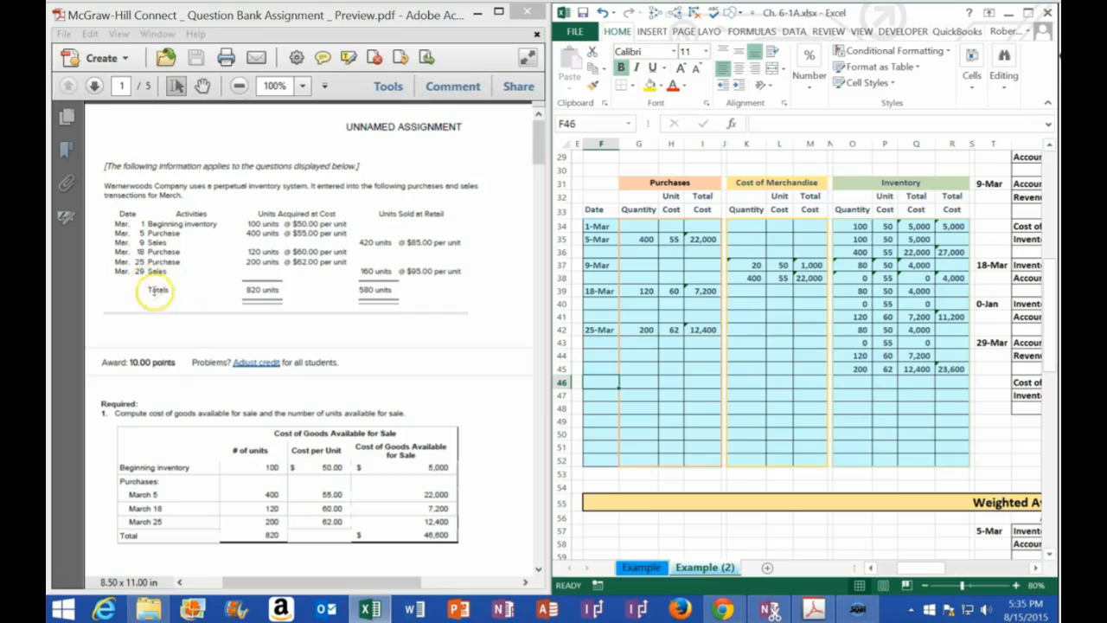
{"action": "type", "text": "3/29"}
{"action": "key", "text": "ctrl+Return"}
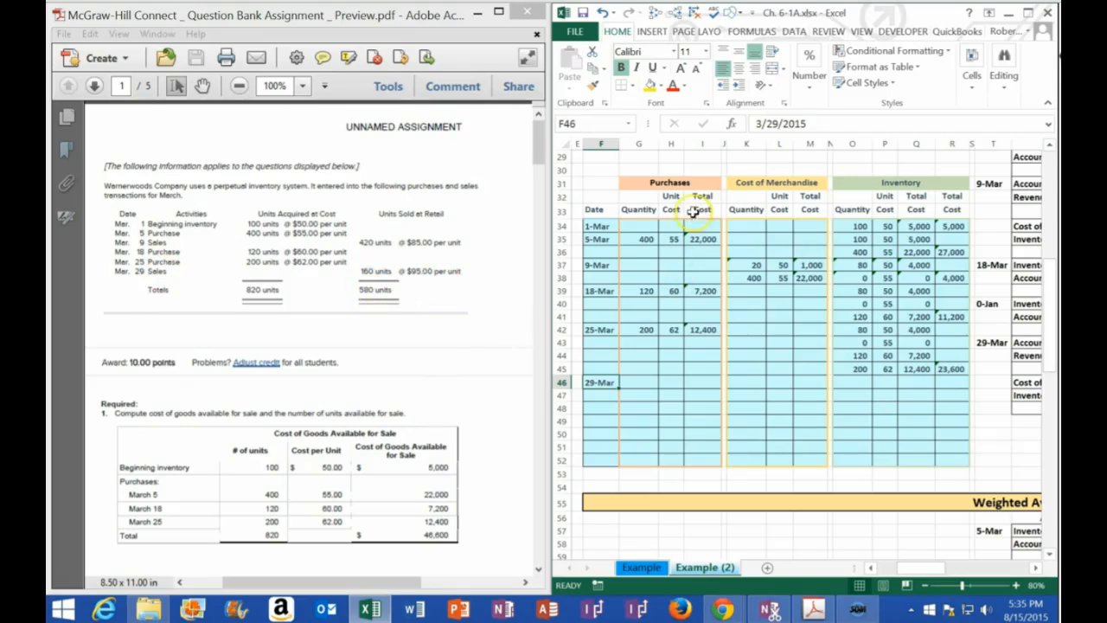
- Copy the 25-Mar inventory unit costs in P42:P45 and paste them as values into the 29-Mar cost of merchandise rows starting at L46
{"action": "left_click", "coordinate": [650, 182]}
{"action": "left_click", "coordinate": [754, 184]}
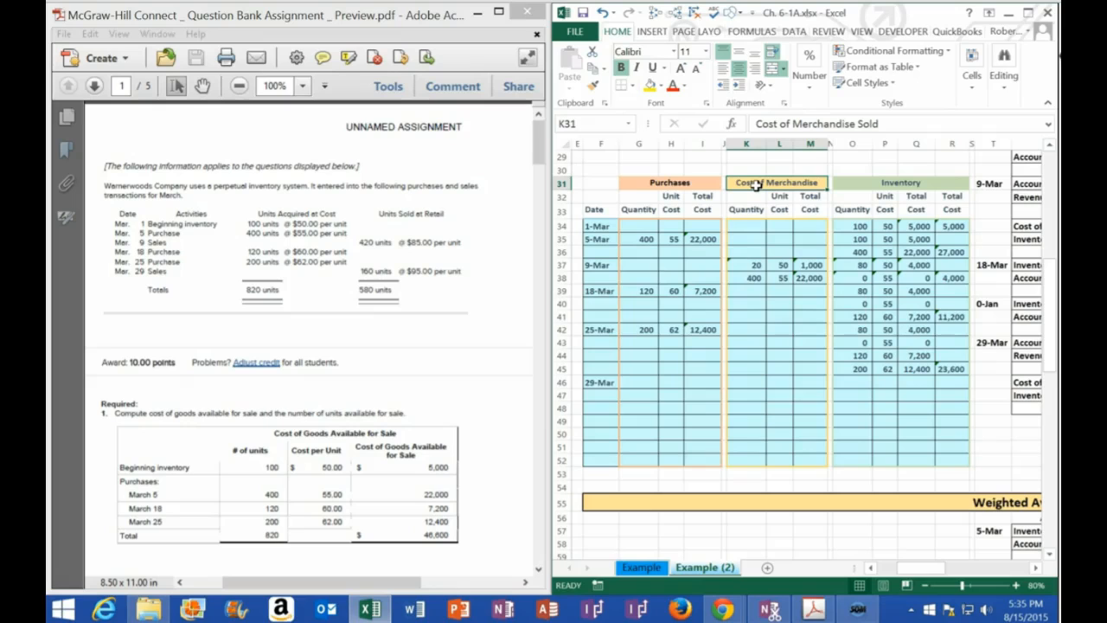
{"action": "left_click", "coordinate": [753, 383]}
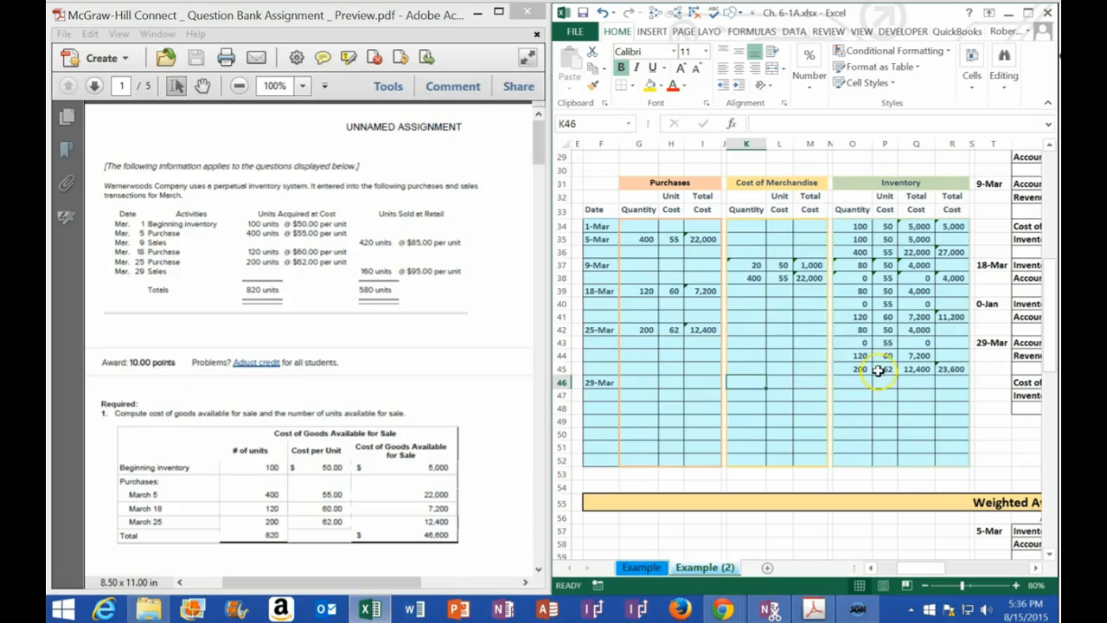
{"action": "left_click_drag", "start_coordinate": [887, 329], "coordinate": [888, 368]}
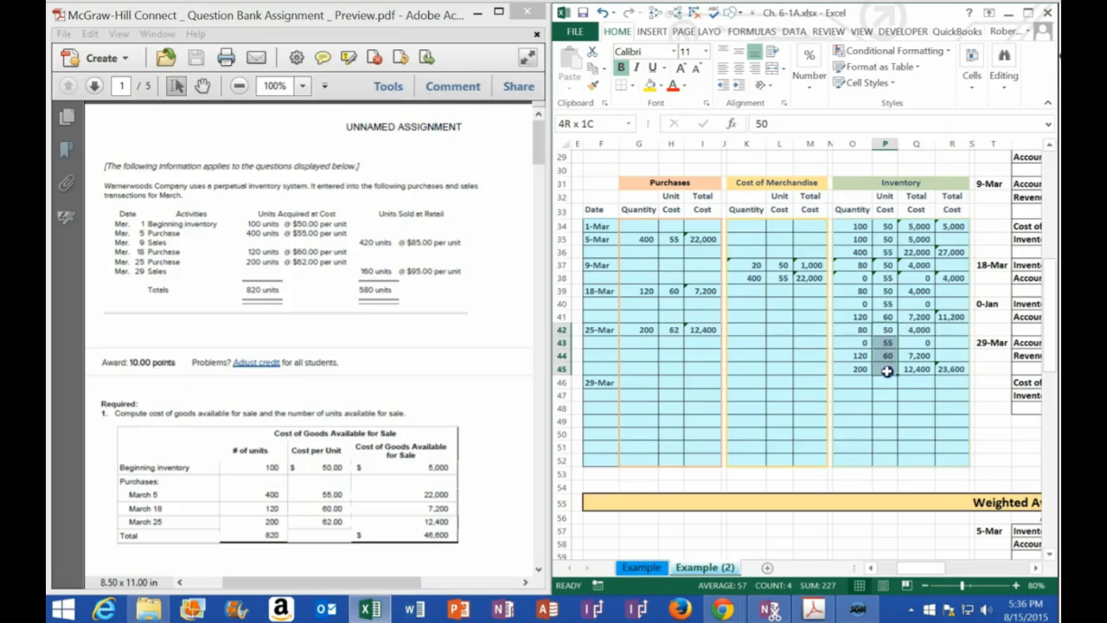
{"action": "left_click_drag", "start_coordinate": [862, 332], "coordinate": [908, 337]}
{"action": "left_click_drag", "start_coordinate": [885, 329], "coordinate": [890, 370]}
{"action": "right_click", "coordinate": [889, 370]}
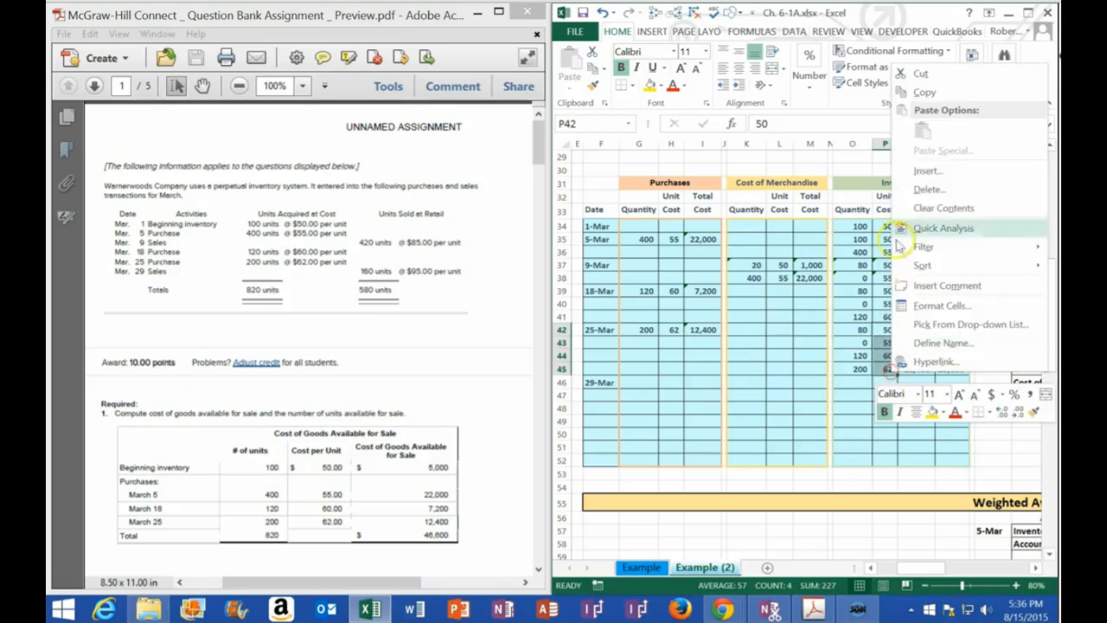
{"action": "left_click", "coordinate": [916, 91]}
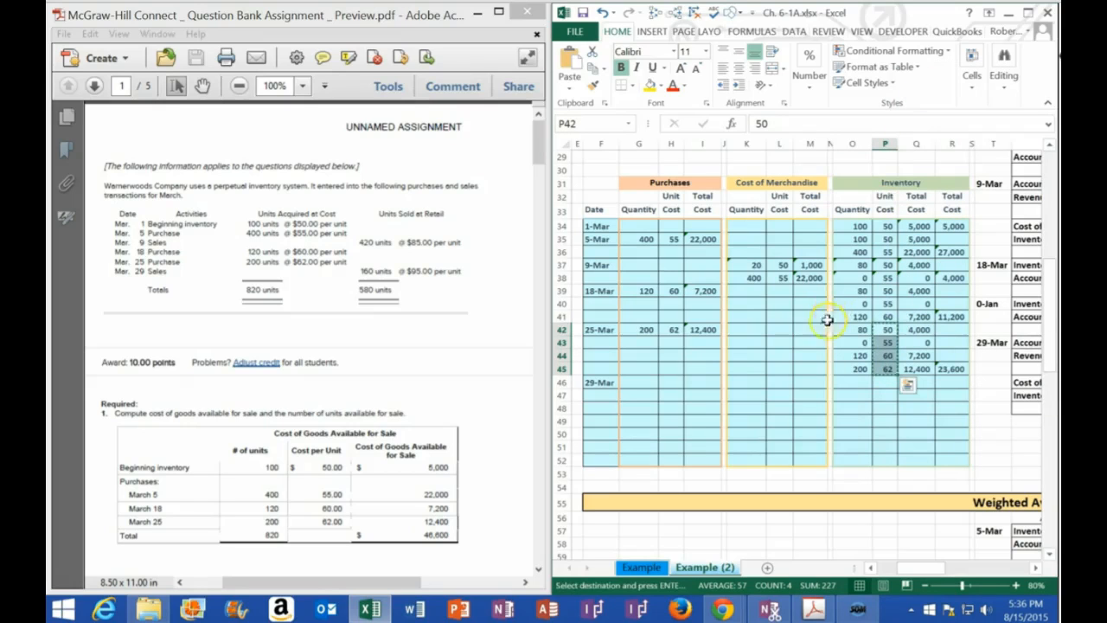
{"action": "left_click", "coordinate": [776, 385]}
{"action": "right_click", "coordinate": [775, 386]}
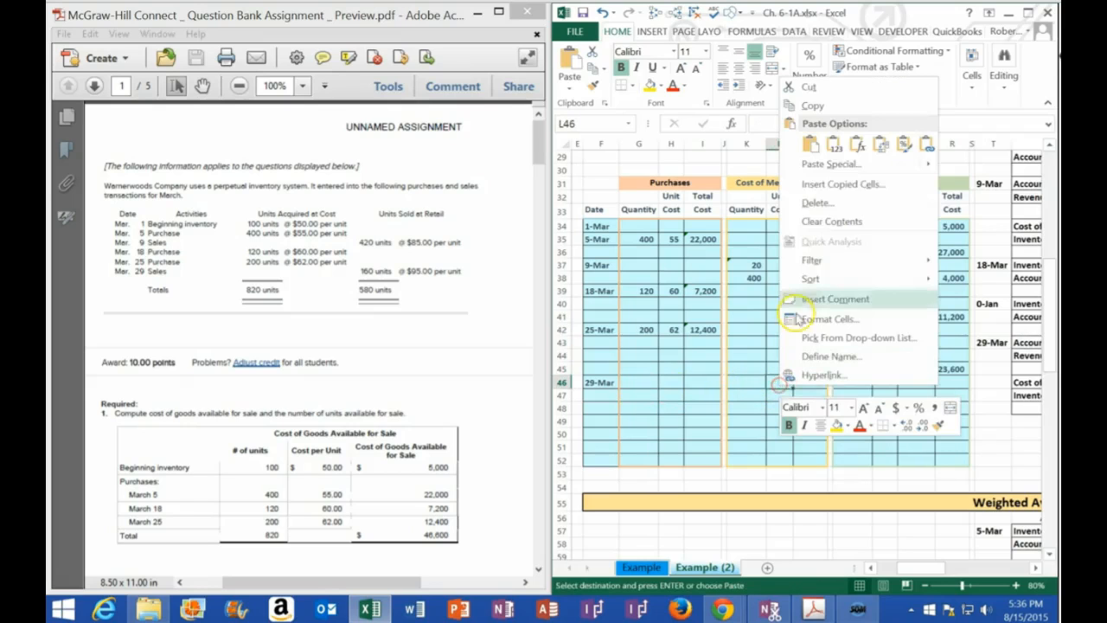
{"action": "left_click", "coordinate": [828, 140]}
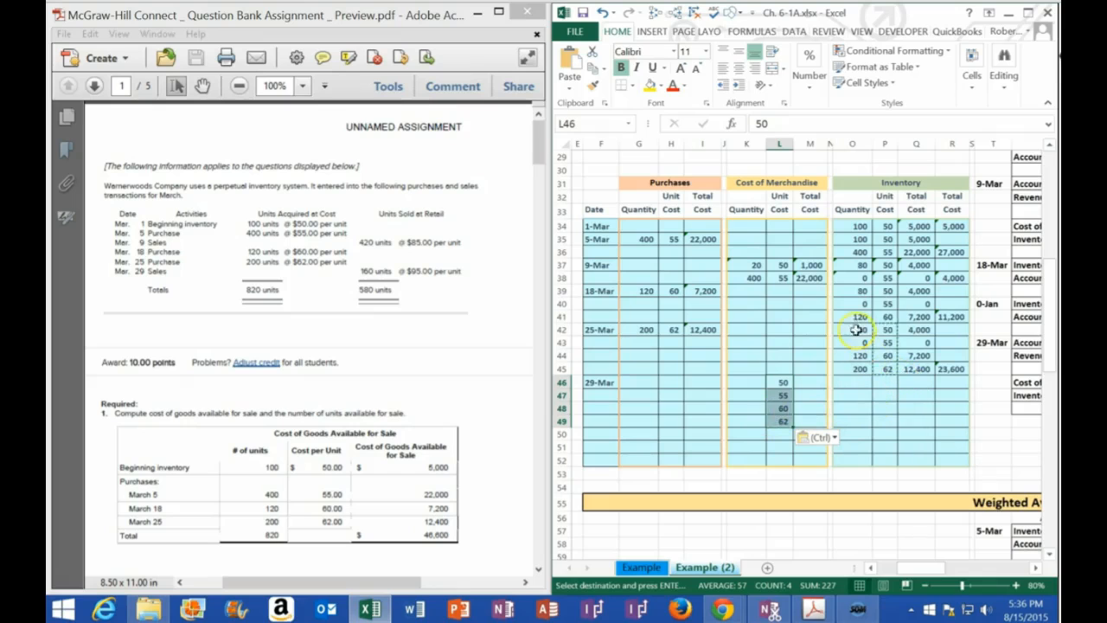
- Review the 25-Mar inventory layers and enter 160 as the quantity sold from the 62 unit-cost layer in K49
{"action": "left_click_drag", "start_coordinate": [854, 328], "coordinate": [856, 368]}
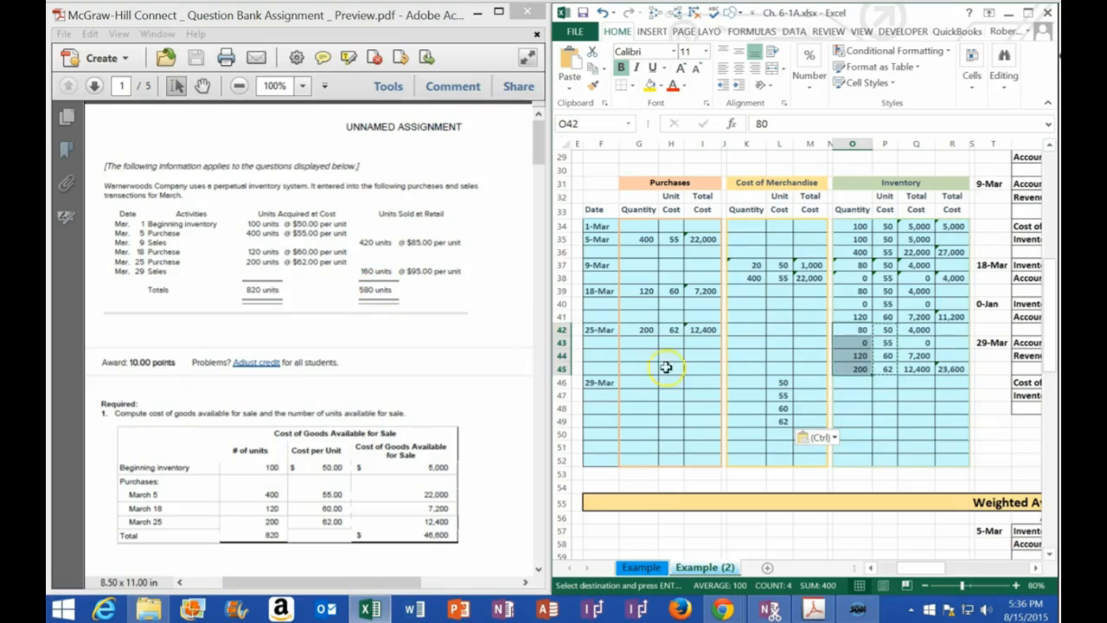
{"action": "left_click_drag", "start_coordinate": [850, 370], "coordinate": [924, 367]}
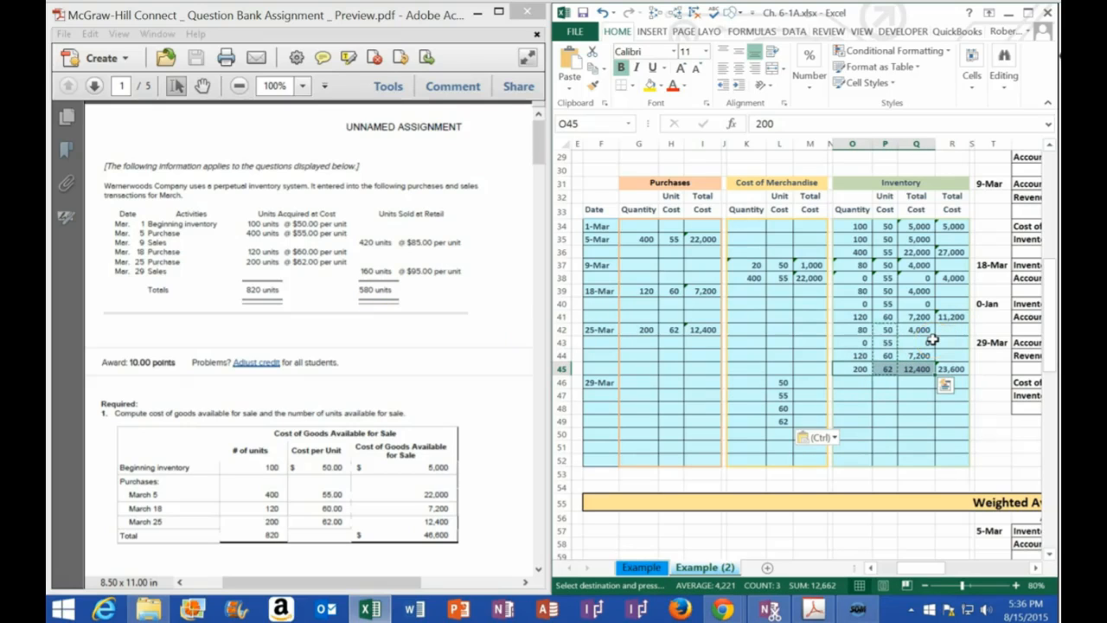
{"action": "left_click_drag", "start_coordinate": [866, 332], "coordinate": [920, 329]}
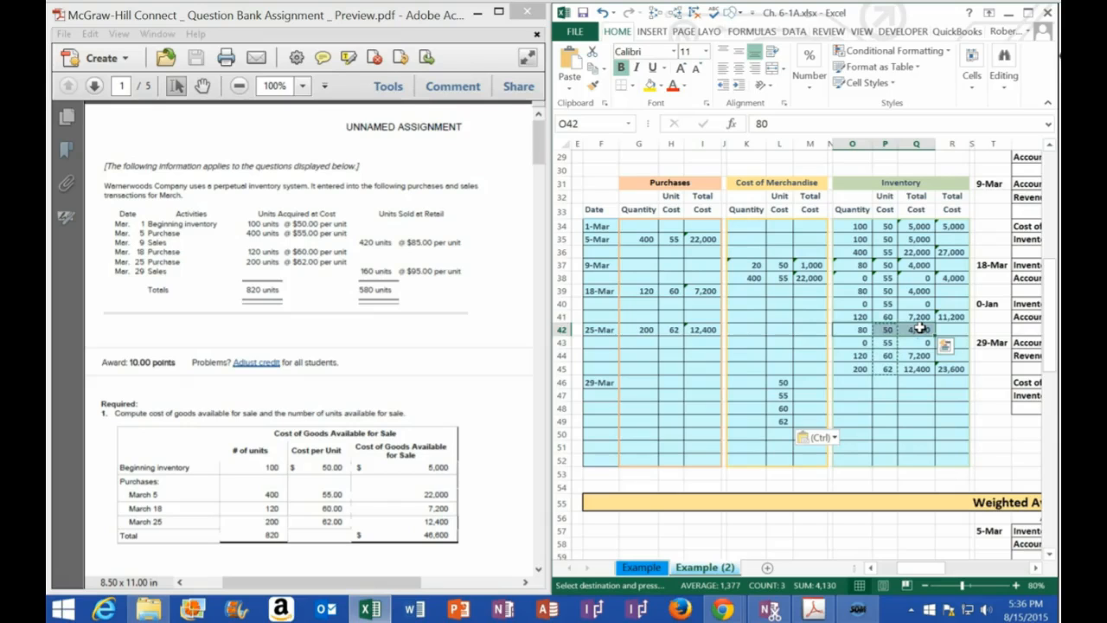
{"action": "left_click_drag", "start_coordinate": [857, 369], "coordinate": [914, 368]}
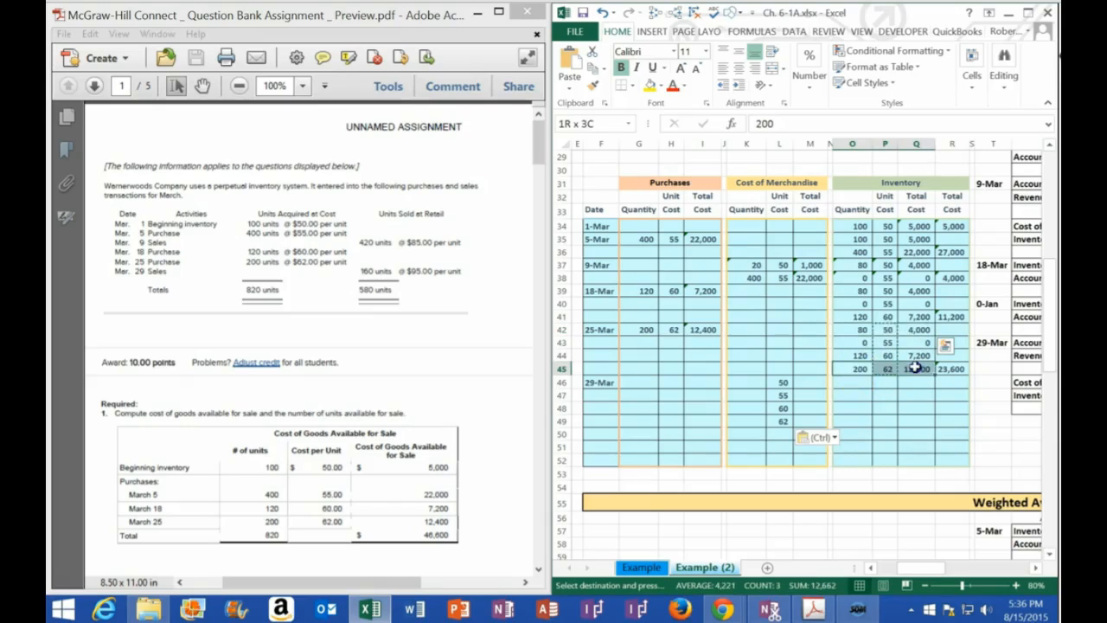
{"action": "left_click", "coordinate": [857, 370]}
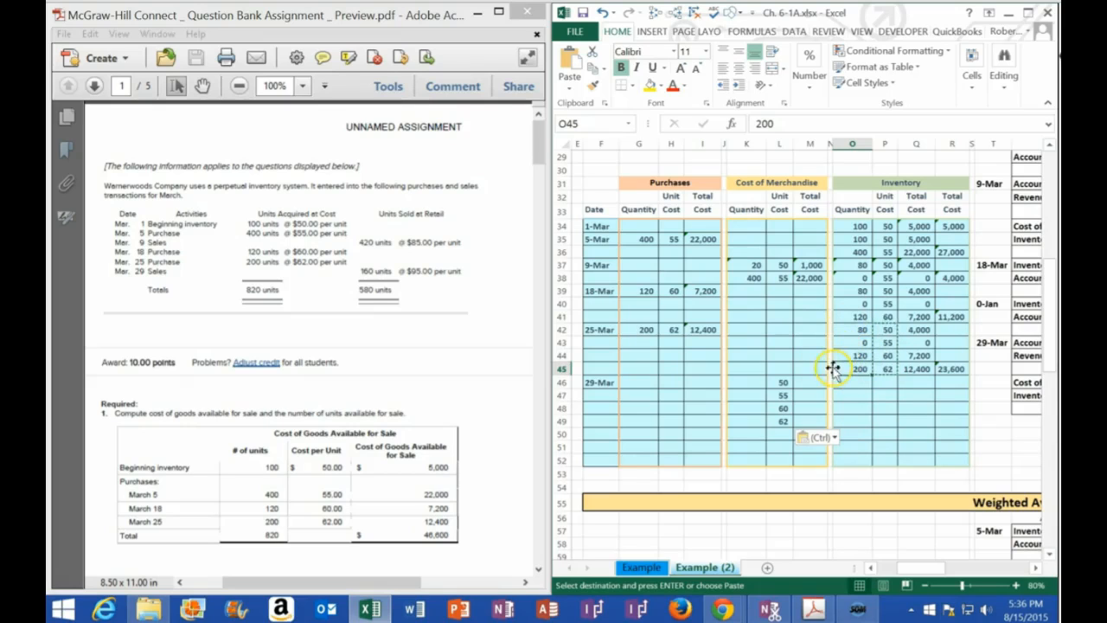
{"action": "left_click", "coordinate": [746, 422]}
{"action": "key", "text": "Escape"}
{"action": "type", "text": "160"}
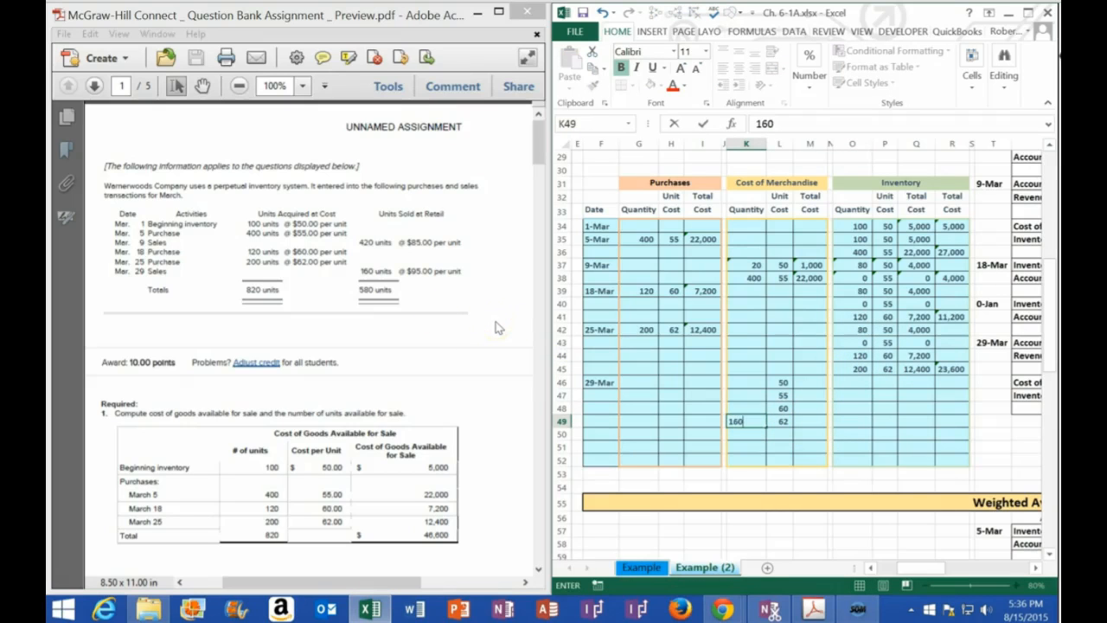
{"action": "key", "text": "Tab"}
{"action": "key", "text": "Tab"}
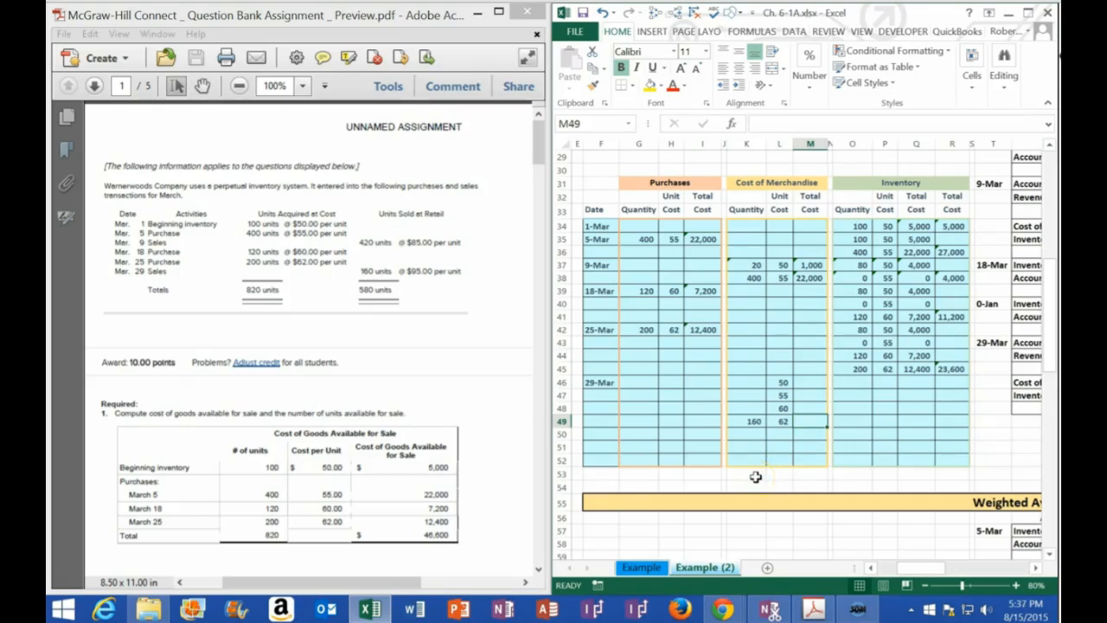
- Calculate the total cost of the units sold on 29-Mar in M49 with =K49*L49
{"action": "type", "text": "="}
{"action": "key", "text": "Left"}
{"action": "key", "text": "Left"}
{"action": "type", "text": "*"}
{"action": "key", "text": "Left"}
{"action": "key", "text": "Return"}
- Enter 0 as the quantity sold for the 50, 55 and 60 unit-cost layers in K46:K48
{"action": "key", "text": "Up"}
{"action": "key", "text": "Up"}
{"action": "type", "text": "0"}
{"action": "key", "text": "Up"}
{"action": "type", "text": "0"}
{"action": "key", "text": "Up"}
{"action": "type", "text": "0"}
{"action": "key", "text": "Return"}
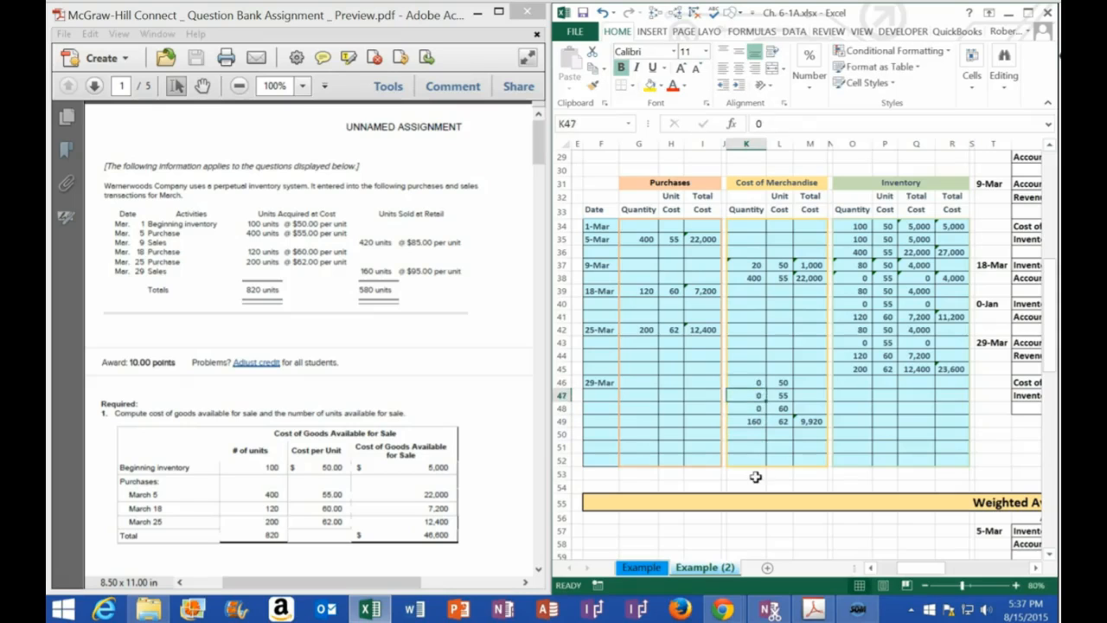
- Calculate the total costs in M46:M48 by multiplying each row's quantity by its unit cost, starting with +K46*L46
{"action": "key", "text": "Right"}
{"action": "key", "text": "Right"}
{"action": "key", "text": "Up"}
{"action": "type", "text": "+"}
{"action": "key", "text": "Left"}
{"action": "key", "text": "Left"}
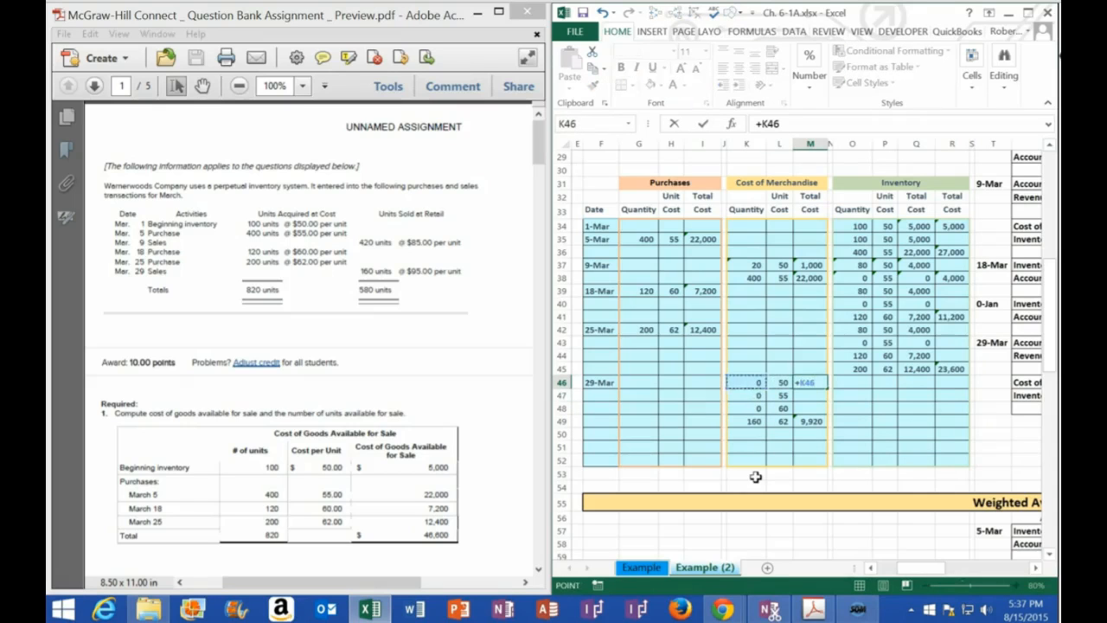
{"action": "type", "text": "*"}
{"action": "key", "text": "Left"}
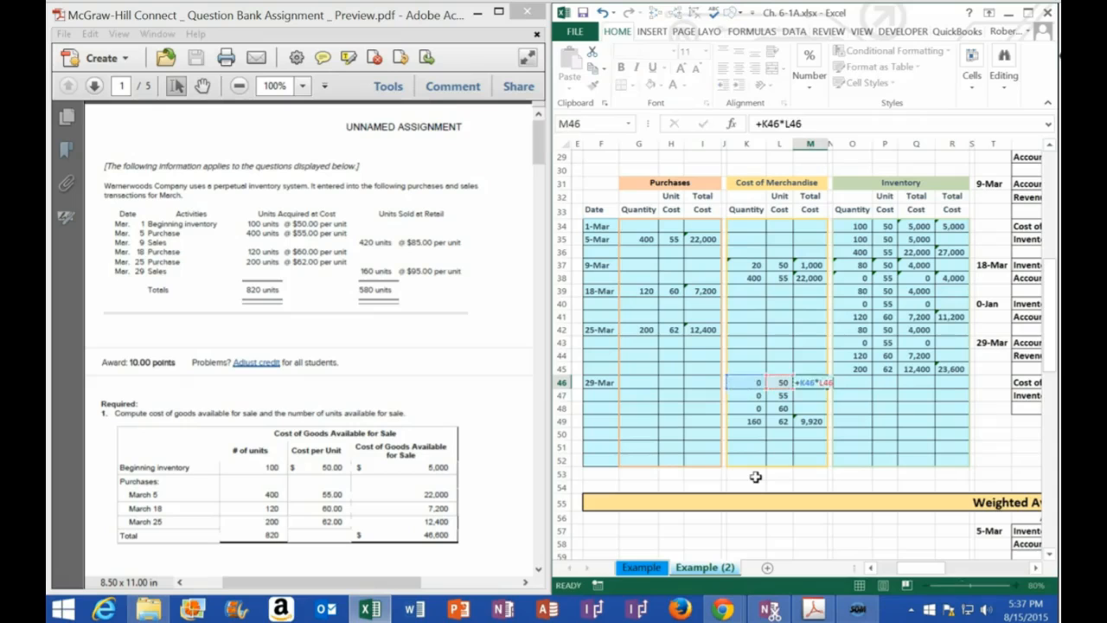
{"action": "key", "text": "Return"}
{"action": "type", "text": "+"}
{"action": "key", "text": "Left"}
{"action": "key", "text": "Left"}
{"action": "type", "text": "*"}
{"action": "key", "text": "Left"}
{"action": "key", "text": "Return"}
{"action": "type", "text": "+"}
{"action": "key", "text": "Left"}
{"action": "key", "text": "Left"}
{"action": "type", "text": "*"}
{"action": "key", "text": "Left"}
{"action": "key", "text": "Return"}
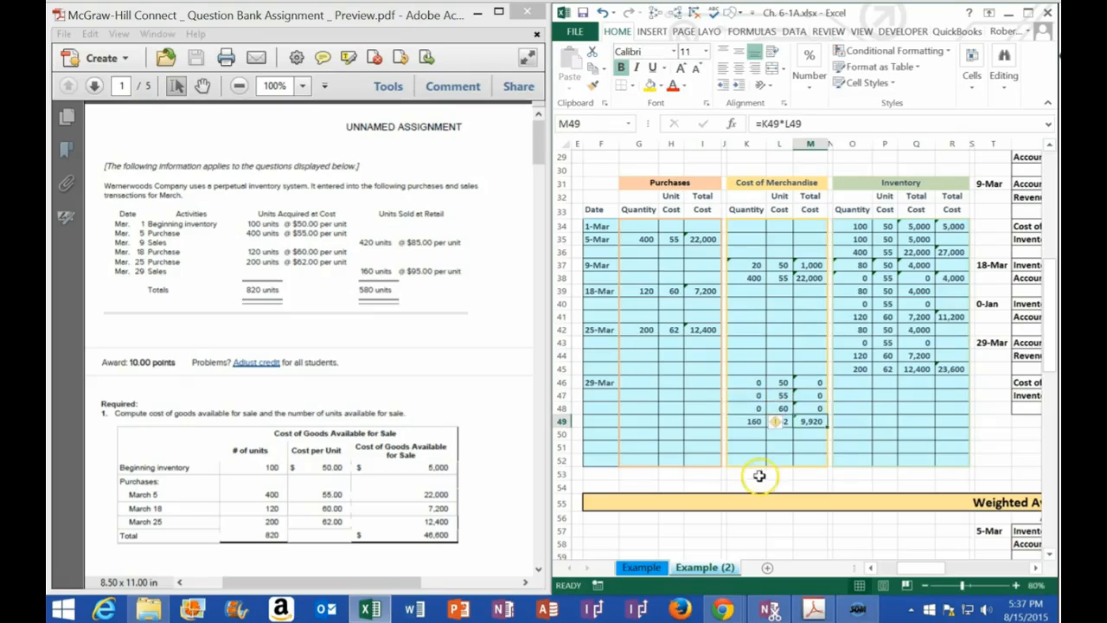
{"action": "left_click_drag", "start_coordinate": [781, 384], "coordinate": [785, 421]}
{"action": "left_click", "coordinate": [849, 383]}
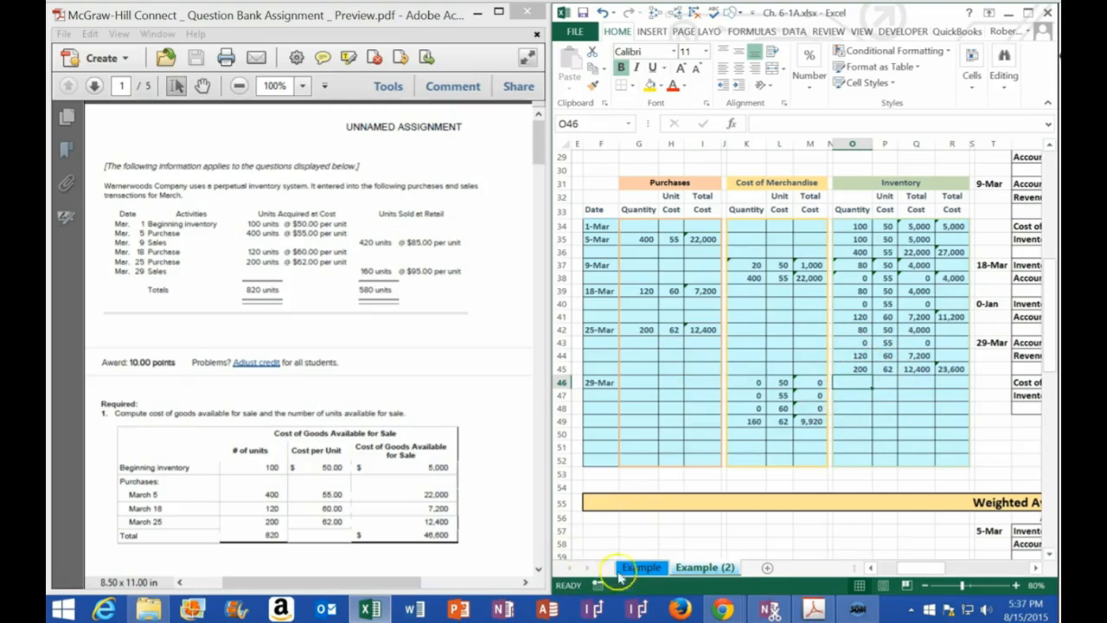
- Calculate the 29-Mar remaining quantity of the 50 unit-cost layer in O46 with =O42-K46
{"action": "left_click_drag", "start_coordinate": [860, 329], "coordinate": [924, 333]}
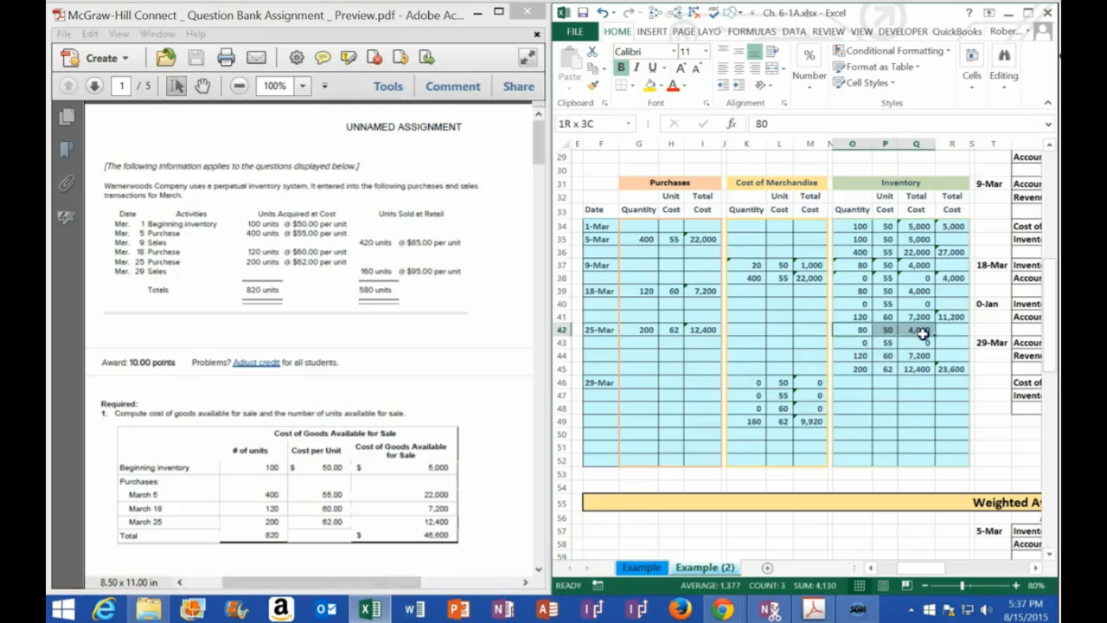
{"action": "left_click", "coordinate": [856, 381]}
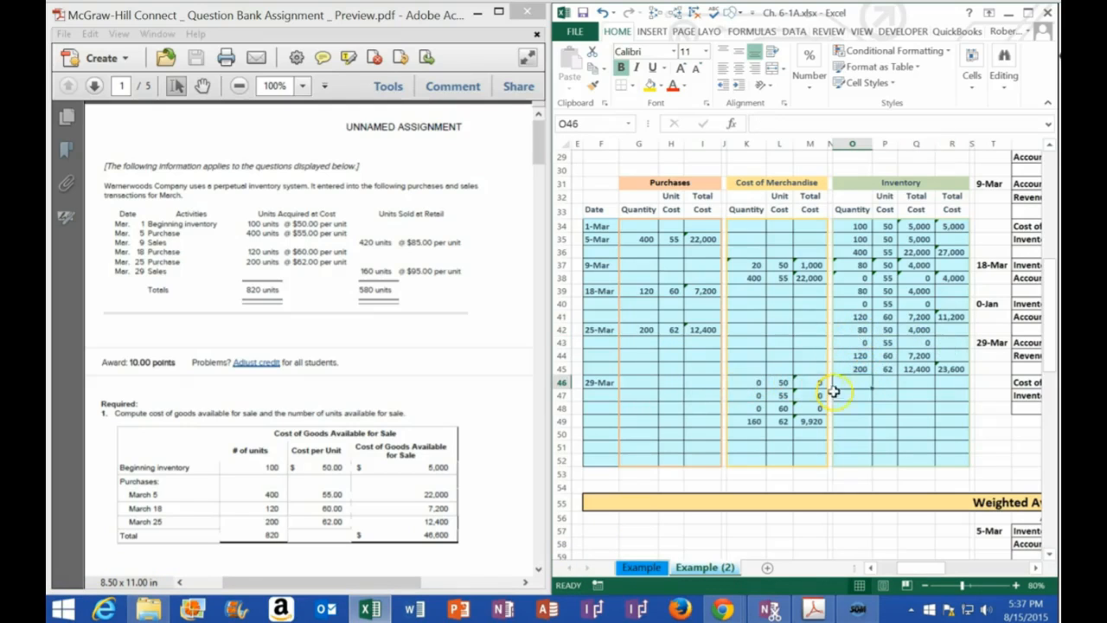
{"action": "type", "text": "="}
{"action": "left_click", "coordinate": [856, 327]}
{"action": "type", "text": "-"}
{"action": "left_click", "coordinate": [747, 382]}
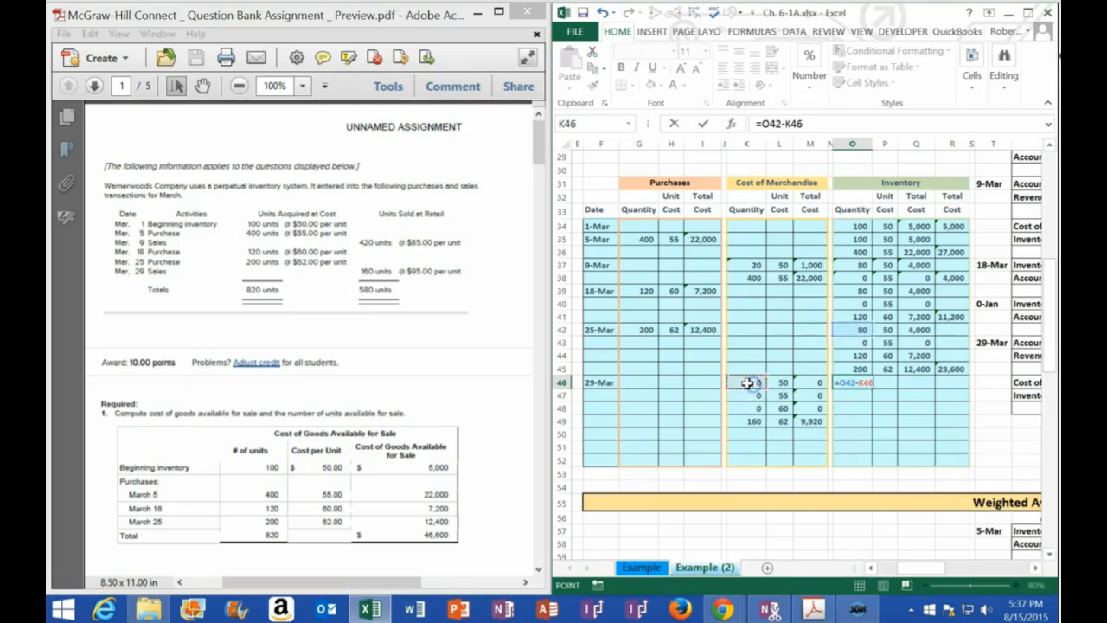
{"action": "key", "text": "Tab"}
- Carry the unit cost from P42 into P46 and calculate the layer's total cost in Q46 with +O46*P46
{"action": "type", "text": "="}
{"action": "key", "text": "Up"}
{"action": "key", "text": "Up"}
{"action": "key", "text": "Up"}
{"action": "key", "text": "Up"}
{"action": "key", "text": "Tab"}
{"action": "type", "text": "="}
{"action": "key", "text": "Left"}
{"action": "key", "text": "Left"}
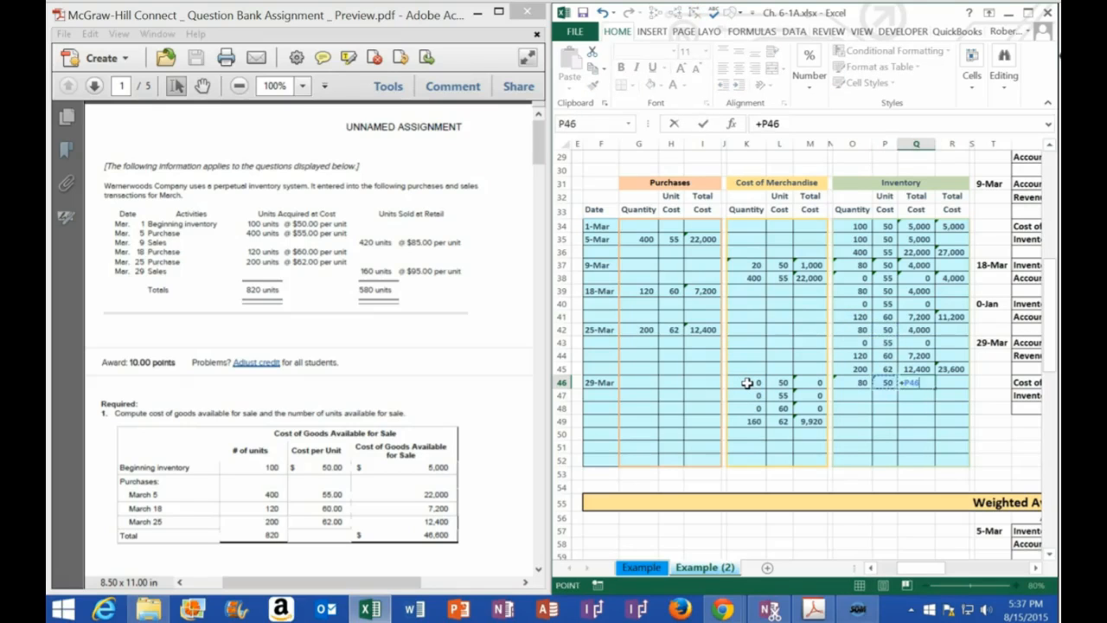
{"action": "type", "text": "*"}
{"action": "key", "text": "Left"}
{"action": "key", "text": "Return"}
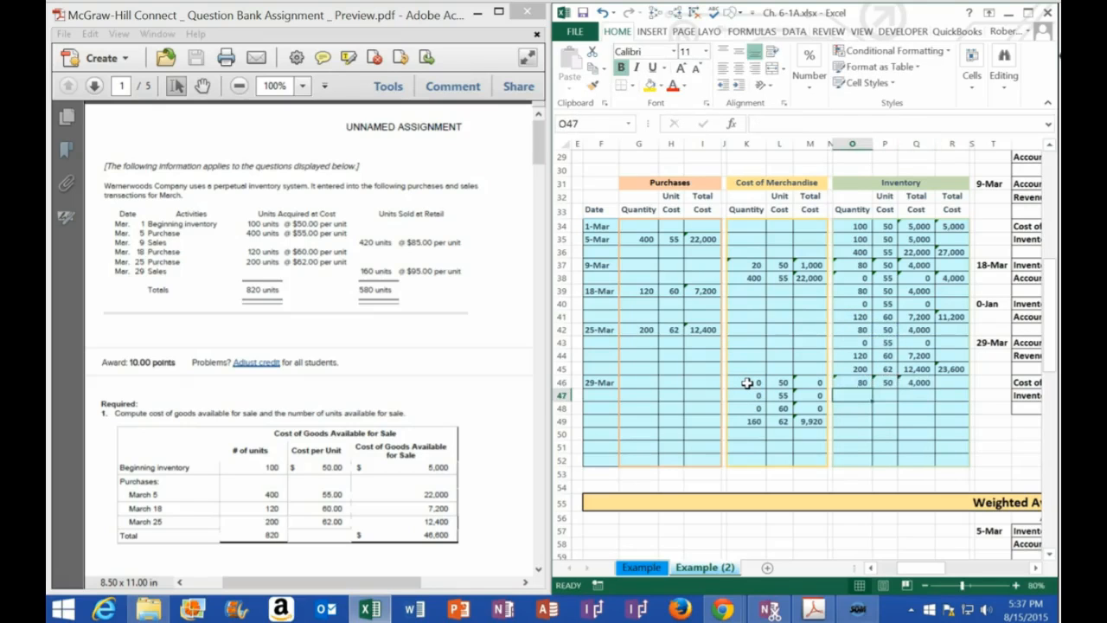
- Calculate the 29-Mar remaining quantity of the 55 unit-cost layer in O47 with +O43-K47
{"action": "left_click_drag", "start_coordinate": [863, 343], "coordinate": [930, 342]}
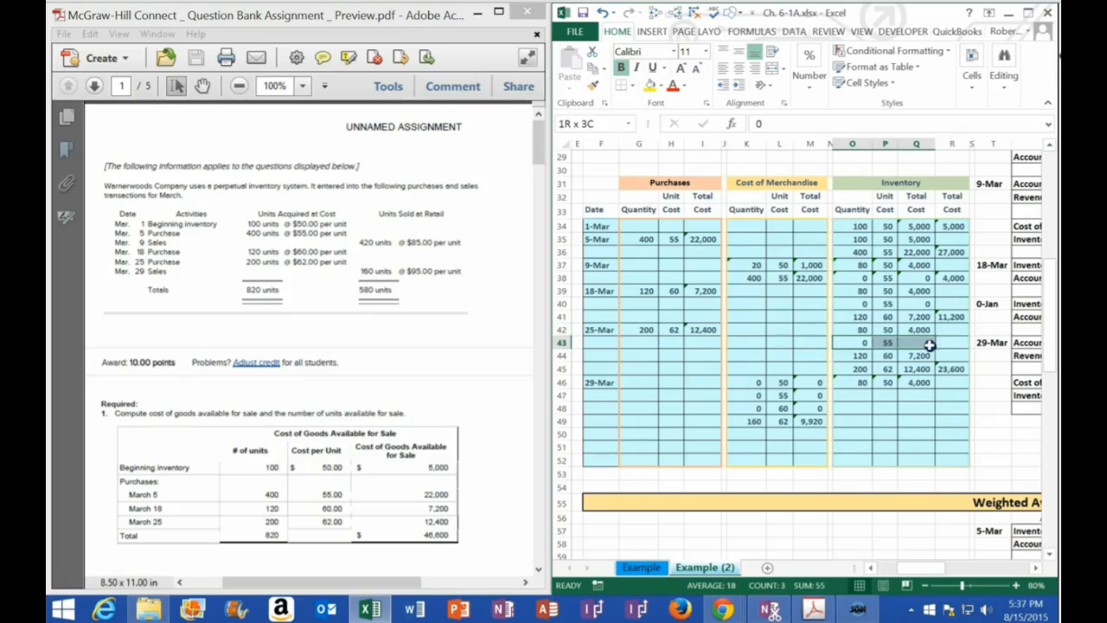
{"action": "left_click", "coordinate": [851, 394]}
{"action": "type", "text": "+"}
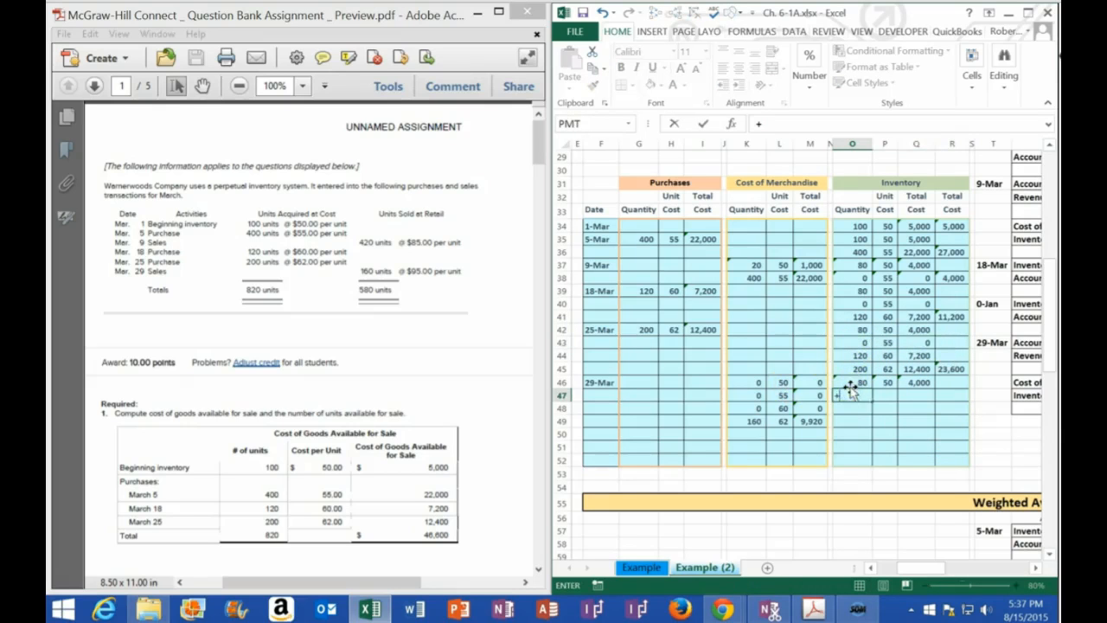
{"action": "left_click", "coordinate": [863, 342]}
{"action": "type", "text": "-"}
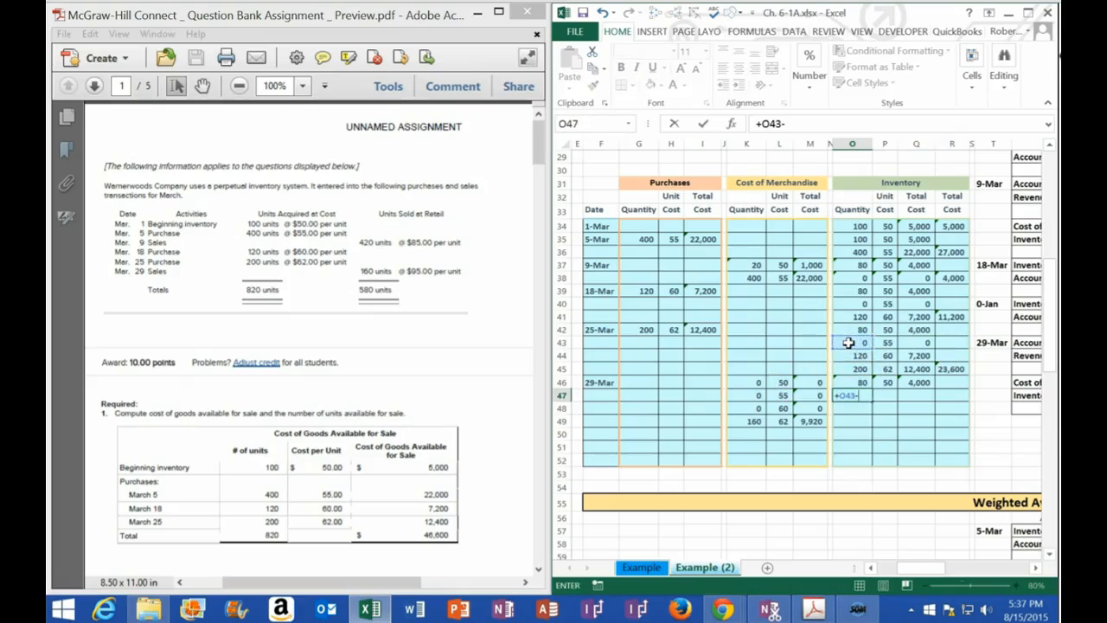
{"action": "left_click", "coordinate": [758, 394]}
{"action": "key", "text": "Tab"}
- Carry the unit cost from P43 into P47 and calculate the layer's total cost in Q47 as quantity times unit cost
{"action": "type", "text": "+"}
{"action": "key", "text": "Up"}
{"action": "key", "text": "Up"}
{"action": "key", "text": "Up"}
{"action": "key", "text": "Up"}
{"action": "key", "text": "Tab"}
{"action": "type", "text": "+"}
{"action": "key", "text": "Left"}
{"action": "key", "text": "Left"}
{"action": "type", "text": "*"}
{"action": "key", "text": "Left"}
{"action": "key", "text": "Return"}
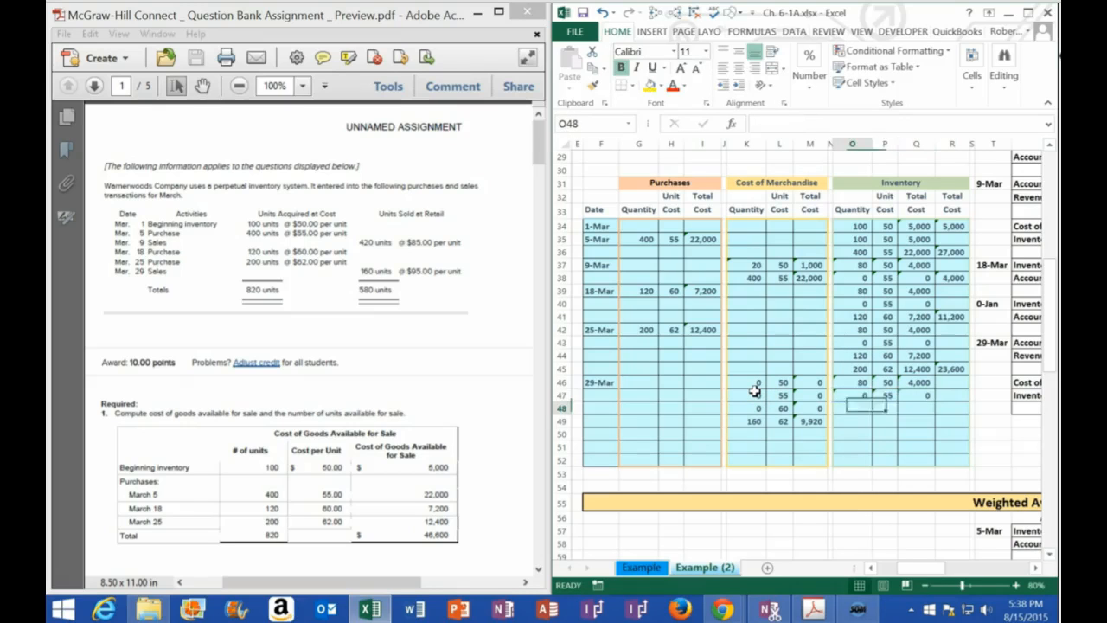
- Calculate the 29-Mar remaining quantity of the 60 unit-cost layer in O48 with +O44-K48
{"action": "left_click_drag", "start_coordinate": [858, 356], "coordinate": [908, 358]}
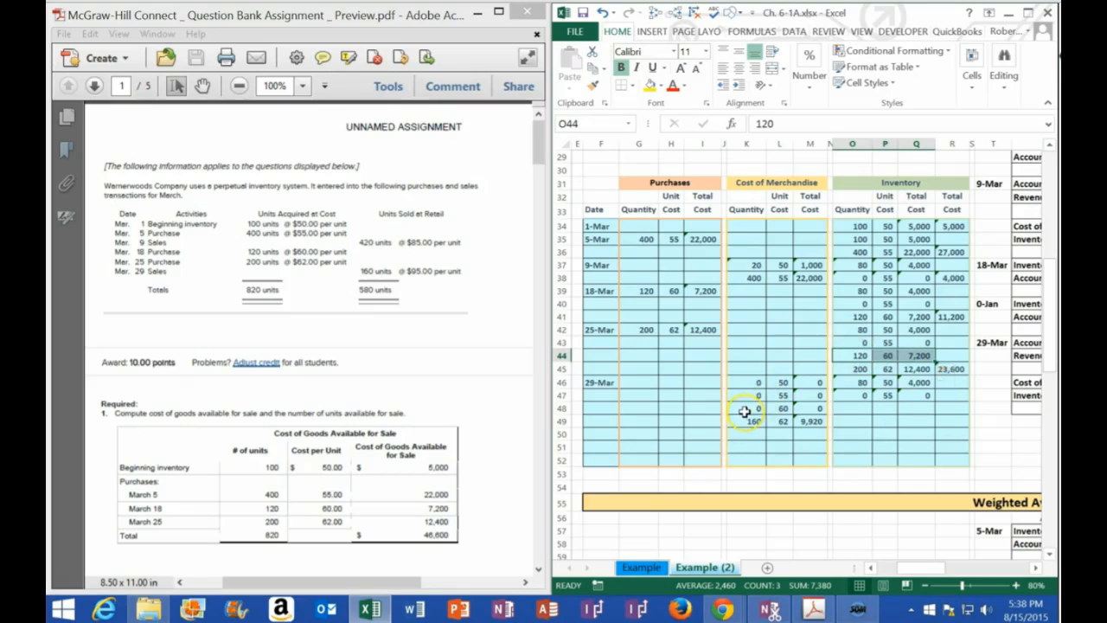
{"action": "left_click", "coordinate": [856, 408]}
{"action": "type", "text": "+"}
{"action": "key", "text": "Up"}
{"action": "key", "text": "Up"}
{"action": "key", "text": "Up"}
{"action": "key", "text": "Up"}
{"action": "type", "text": "-"}
{"action": "key", "text": "Left"}
{"action": "key", "text": "Left"}
{"action": "key", "text": "Left"}
{"action": "key", "text": "Left"}
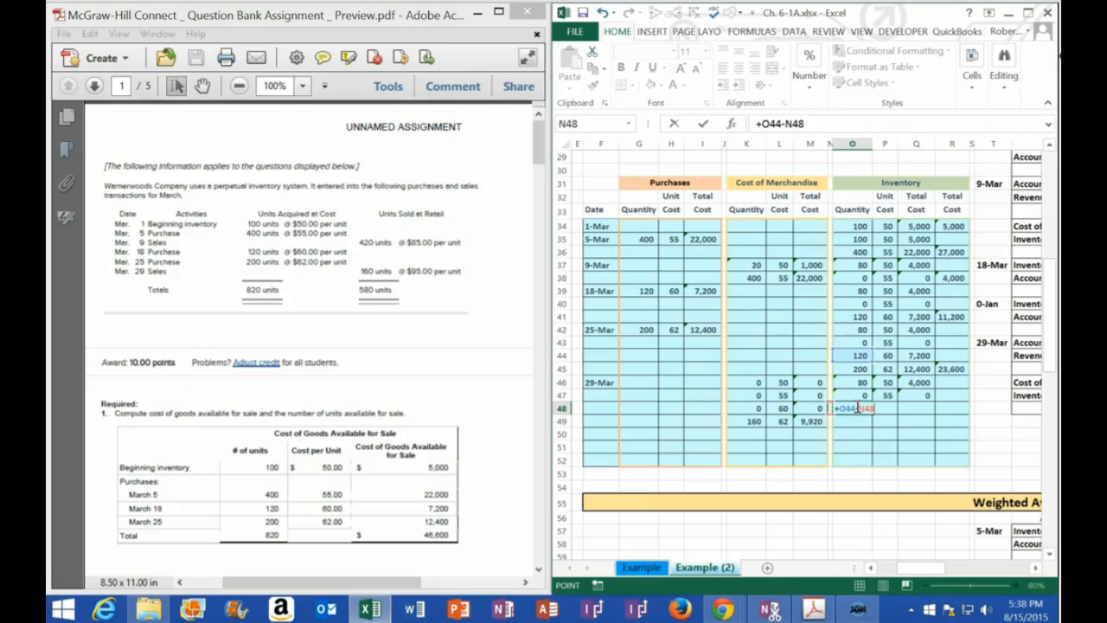
{"action": "key", "text": "Tab"}
- Carry the unit cost from P44 into P48 and calculate the layer's total cost in Q48 with +O48*P48
{"action": "type", "text": "+"}
{"action": "key", "text": "Up"}
{"action": "key", "text": "Up"}
{"action": "key", "text": "Up"}
{"action": "key", "text": "Up"}
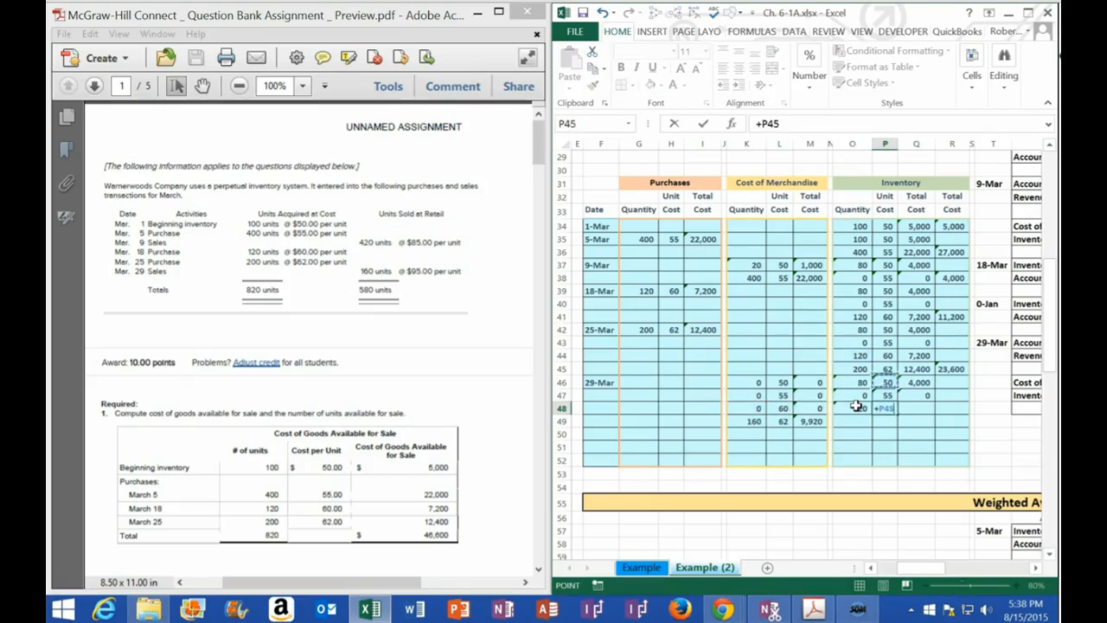
{"action": "key", "text": "Tab"}
{"action": "type", "text": "+"}
{"action": "key", "text": "Left"}
{"action": "key", "text": "Left"}
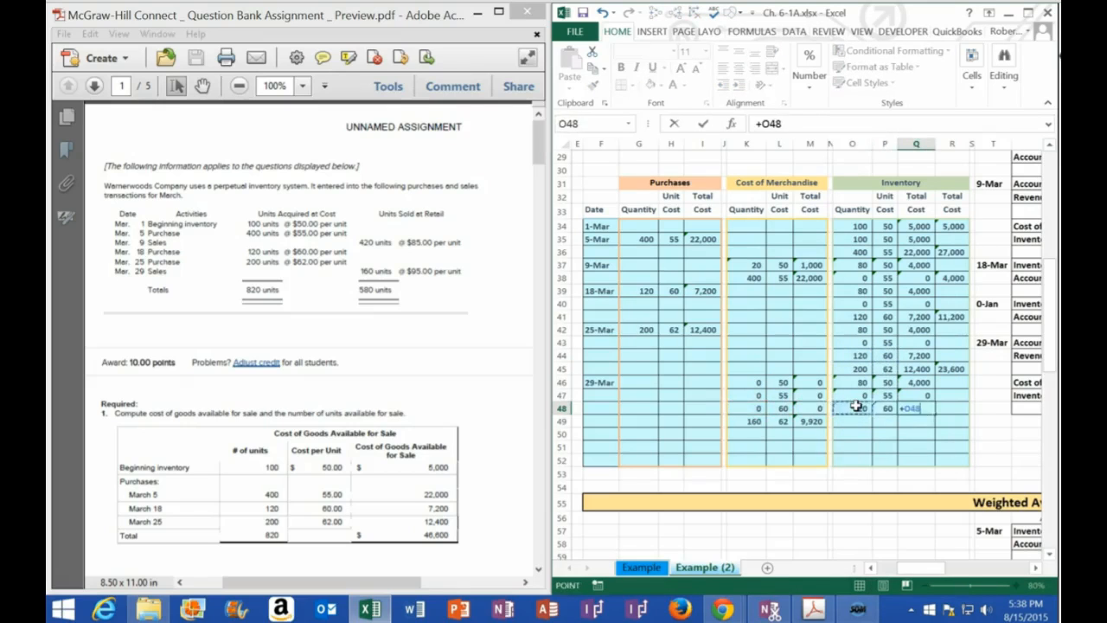
{"action": "type", "text": "*"}
{"action": "key", "text": "Left"}
{"action": "key", "text": "Return"}
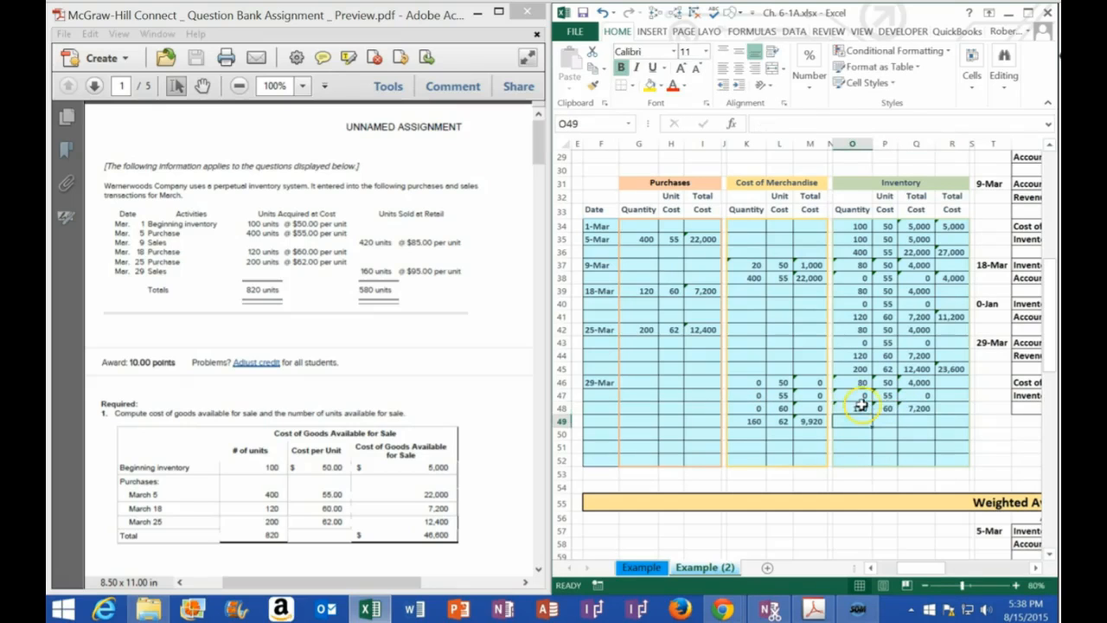
- Calculate the 29-Mar remaining quantity of the 62 unit-cost layer in O49 with =O45-K49
{"action": "left_click_drag", "start_coordinate": [856, 369], "coordinate": [918, 369]}
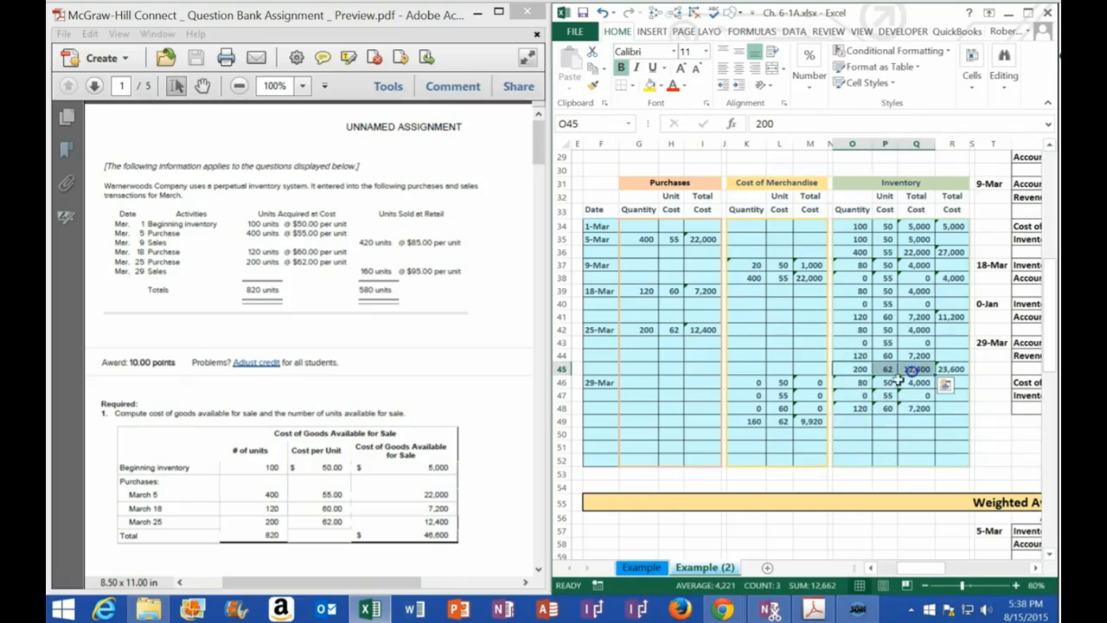
{"action": "left_click", "coordinate": [750, 422]}
{"action": "left_click", "coordinate": [853, 420]}
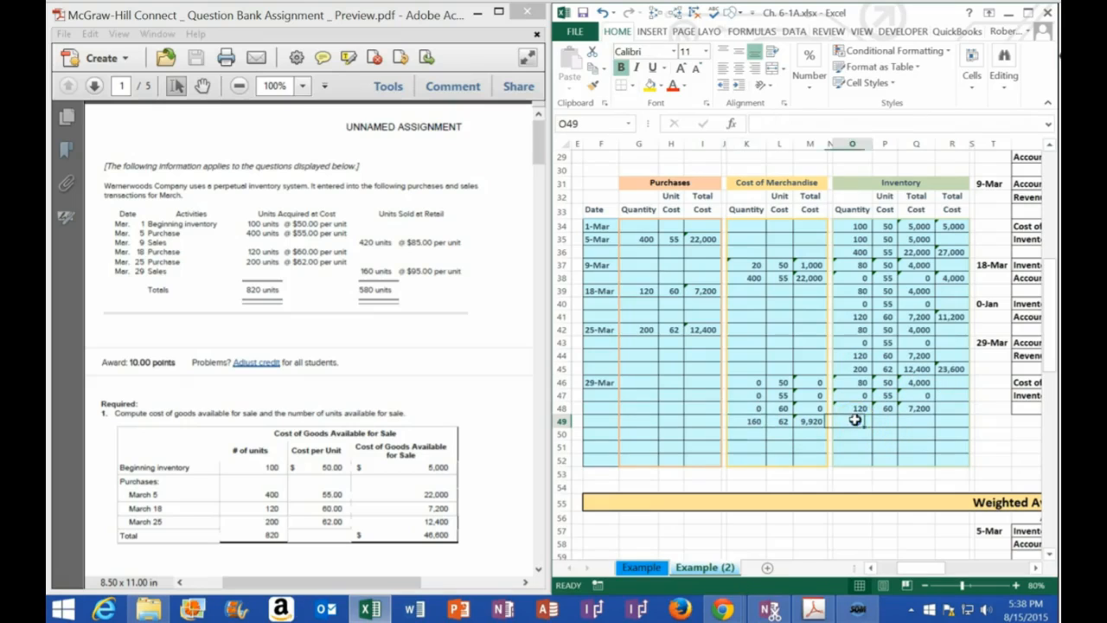
{"action": "type", "text": "="}
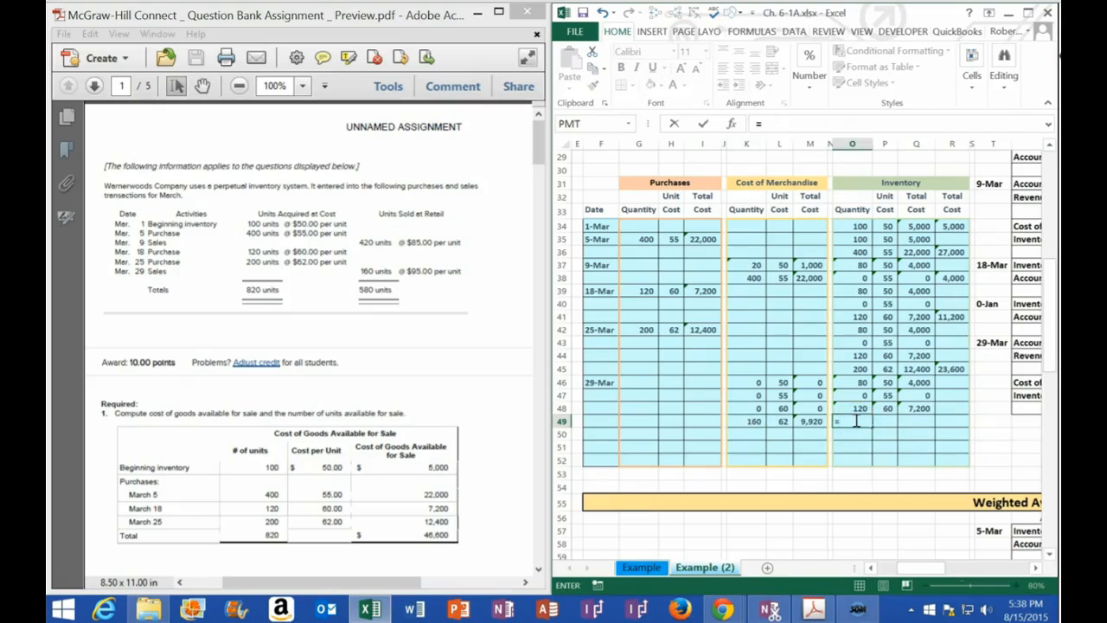
{"action": "left_click", "coordinate": [853, 370]}
{"action": "type", "text": "-"}
{"action": "left_click", "coordinate": [745, 422]}
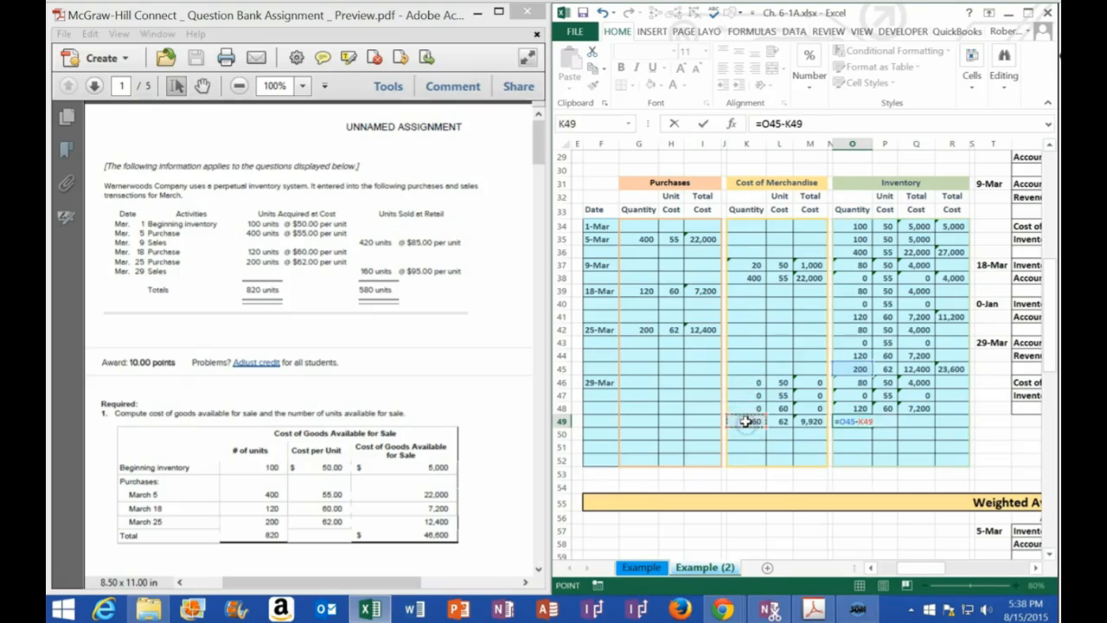
{"action": "key", "text": "Tab"}
- Carry the unit cost from P45 into P49 and calculate the layer's total cost in Q49 with +O49*P49
{"action": "type", "text": "+"}
{"action": "key", "text": "Up"}
{"action": "key", "text": "Up"}
{"action": "key", "text": "Up"}
{"action": "key", "text": "Up"}
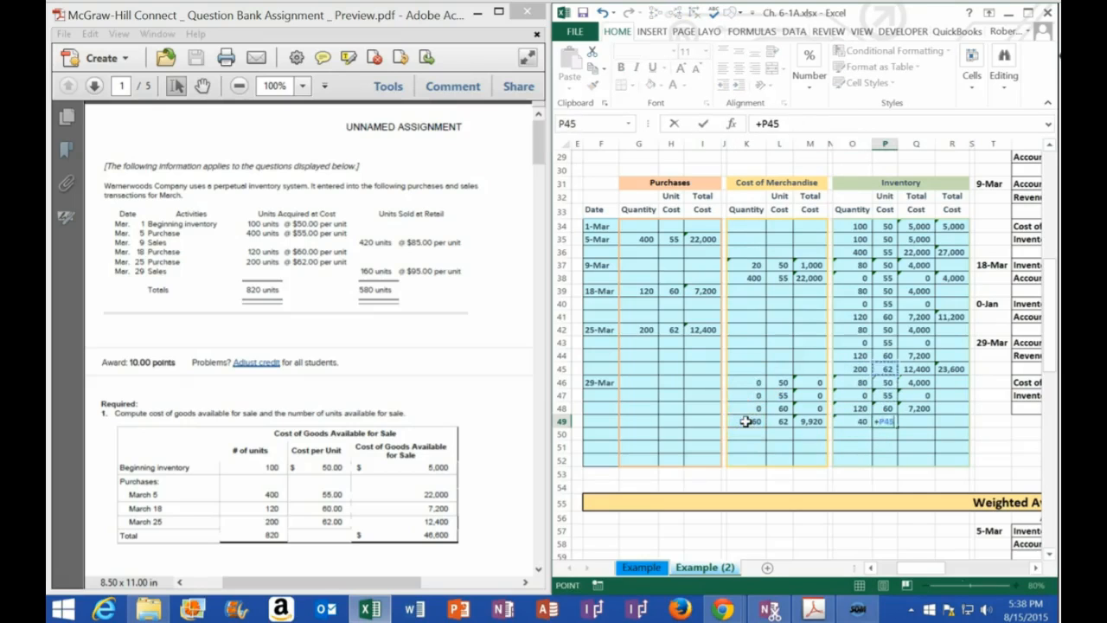
{"action": "key", "text": "Tab"}
{"action": "type", "text": "+"}
{"action": "key", "text": "Left"}
{"action": "key", "text": "Left"}
{"action": "type", "text": "*"}
{"action": "key", "text": "Left"}
{"action": "key", "text": "Return"}
- Total the 29-Mar ending inventory in R49 by summing the layer costs Q46:Q49
{"action": "key", "text": "Right"}
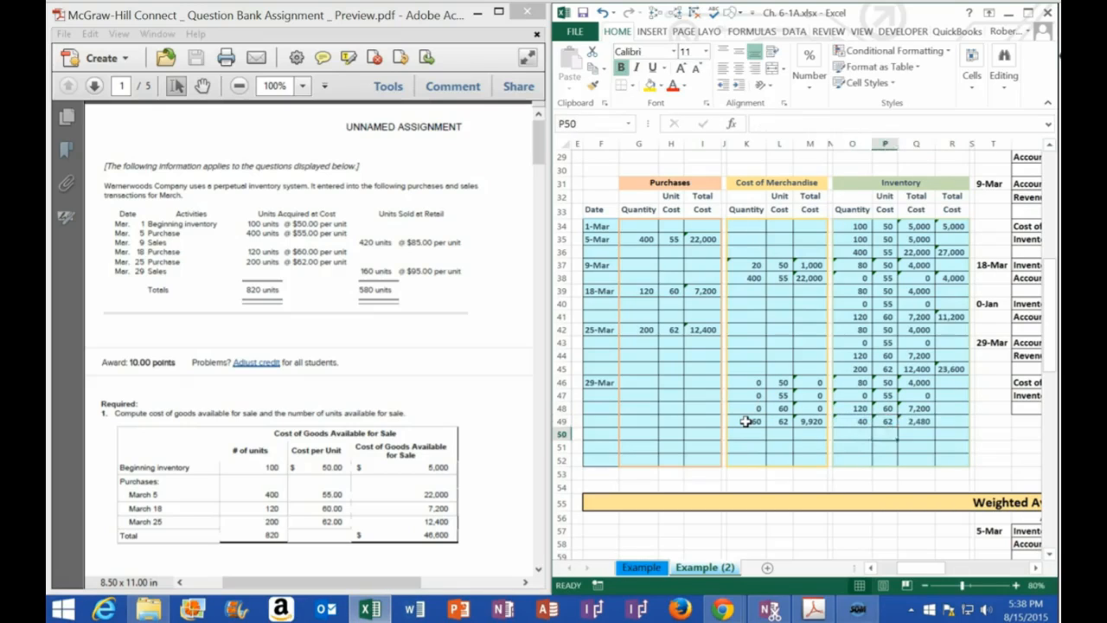
{"action": "key", "text": "Up"}
{"action": "key", "text": "Right"}
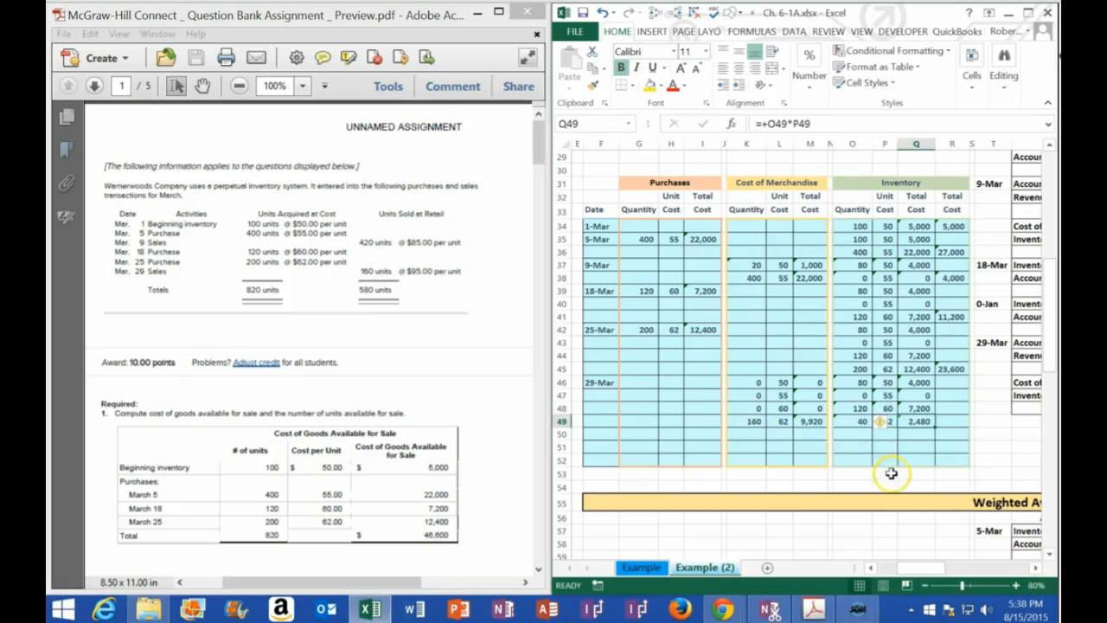
{"action": "left_click_drag", "start_coordinate": [610, 384], "coordinate": [921, 422]}
{"action": "left_click", "coordinate": [923, 388]}
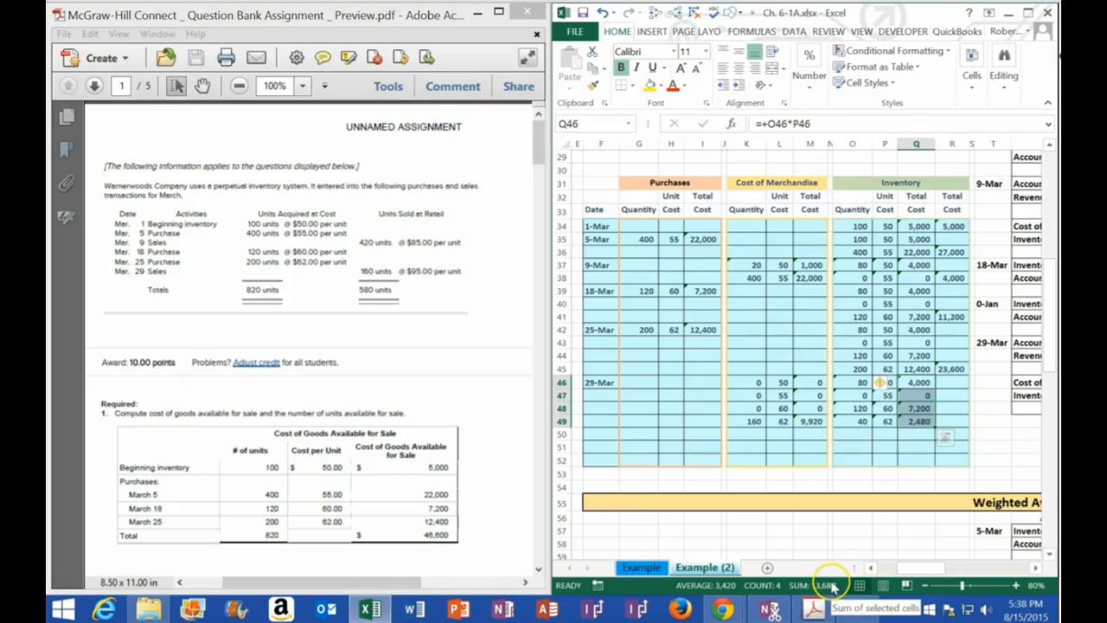
{"action": "left_click", "coordinate": [954, 423]}
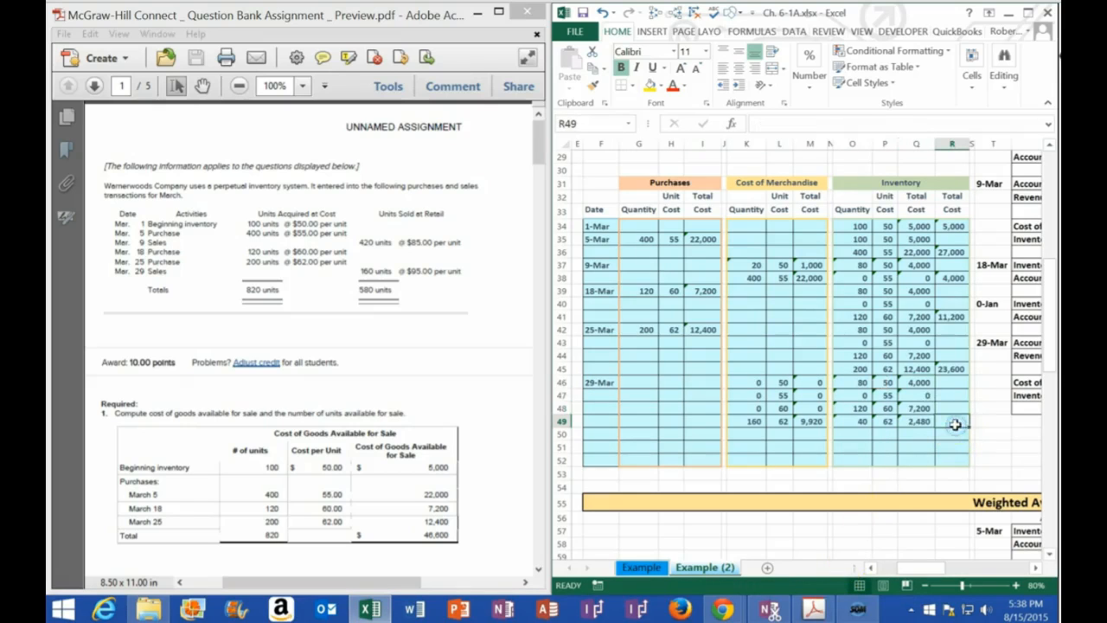
{"action": "type", "text": "=sum("}
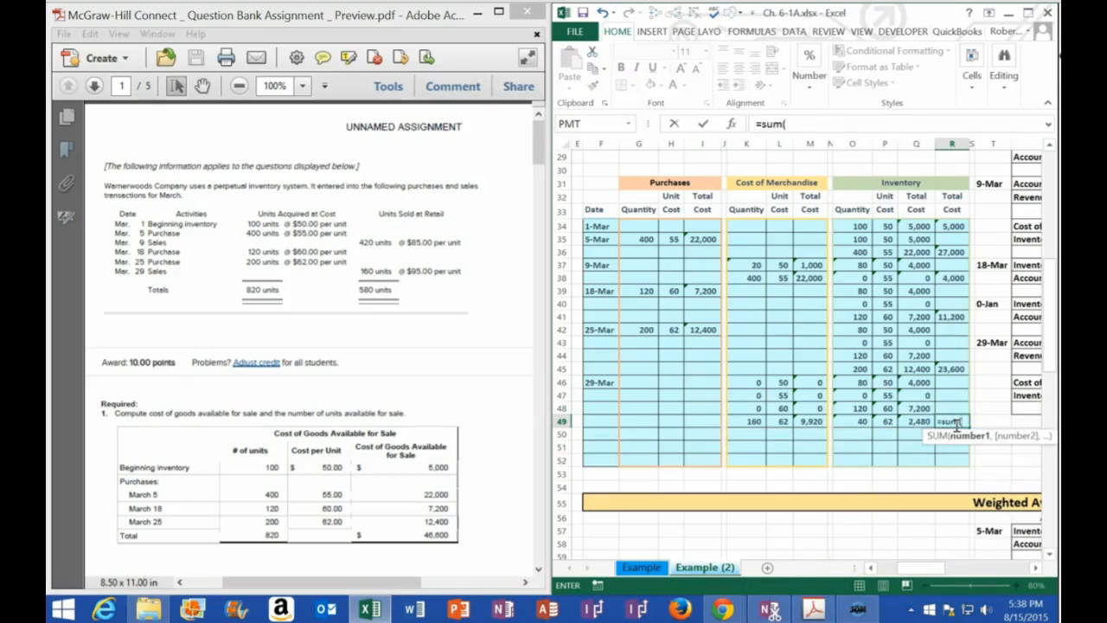
{"action": "left_click_drag", "start_coordinate": [921, 382], "coordinate": [926, 418]}
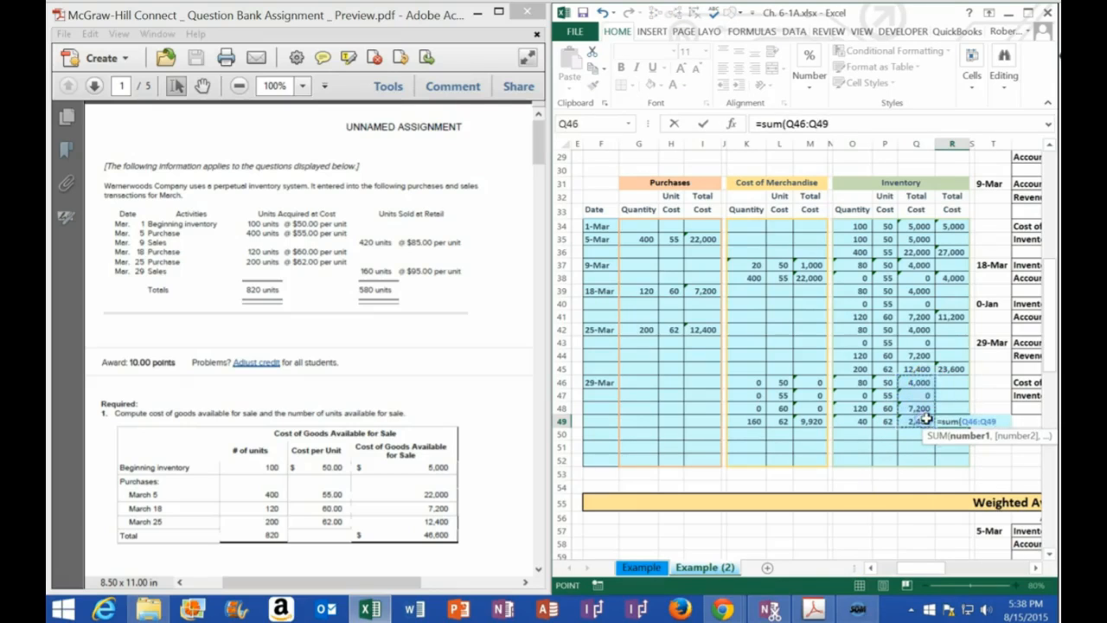
{"action": "key", "text": "Return"}
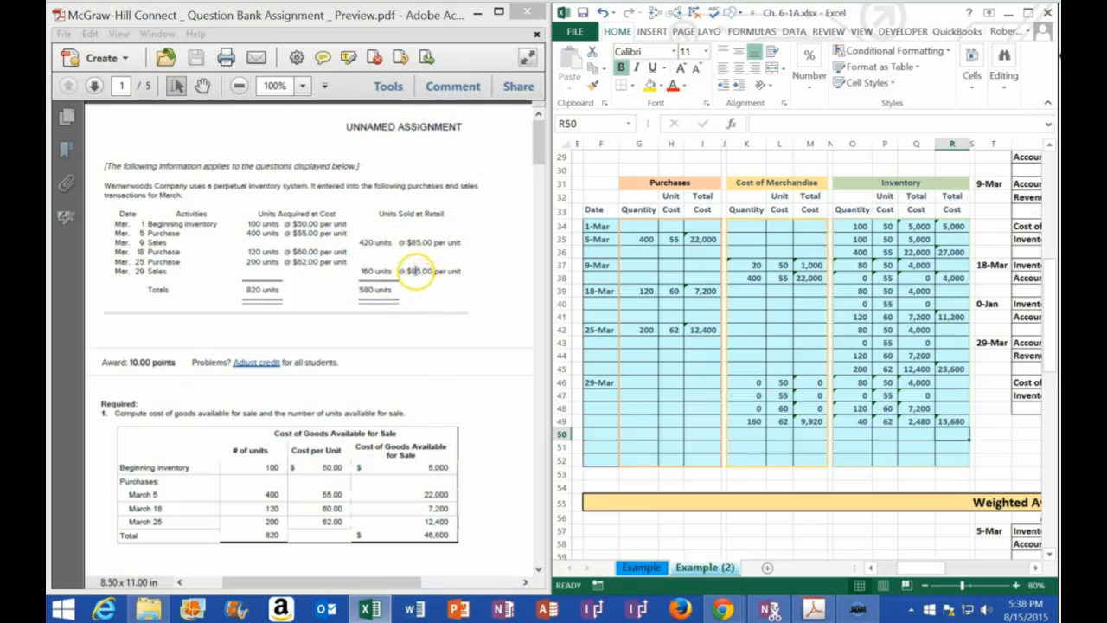
- Enlarge the workbook window and debit Accounts Receivable for the 29-Mar sale in V43 with =160*95
{"action": "left_click_drag", "start_coordinate": [795, 381], "coordinate": [808, 420]}
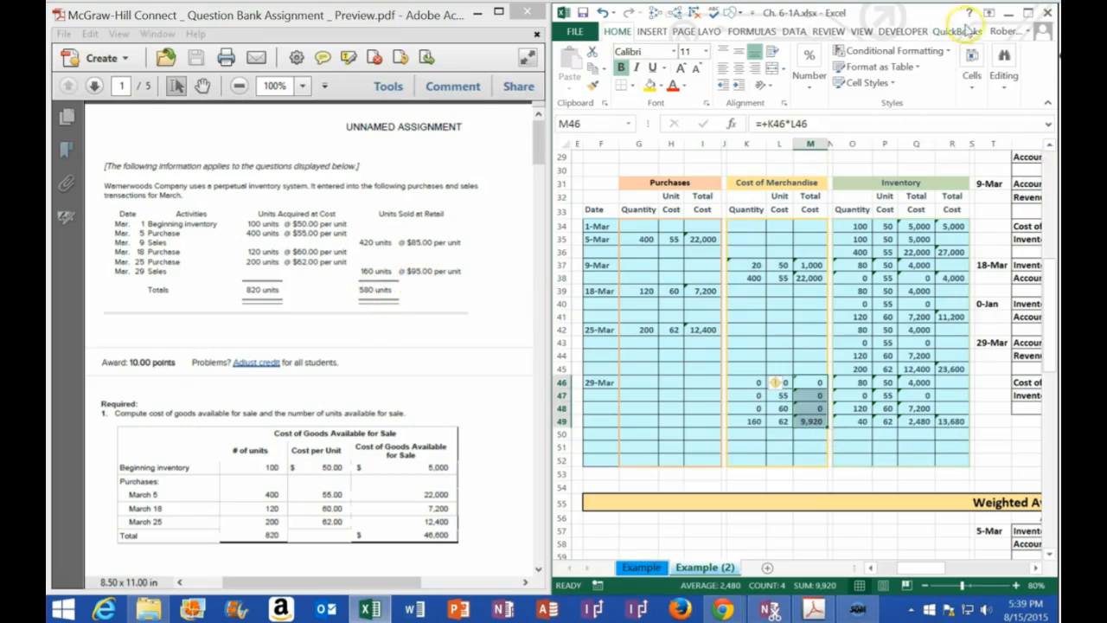
{"action": "left_click", "coordinate": [1027, 13]}
{"action": "left_click", "coordinate": [618, 340]}
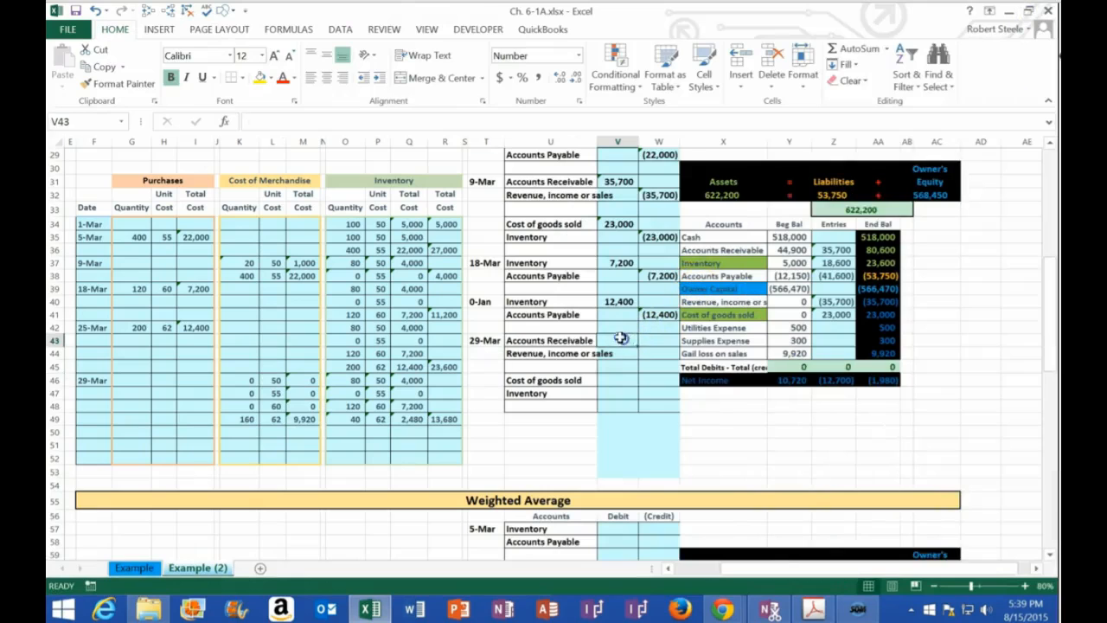
{"action": "type", "text": "=160*"}
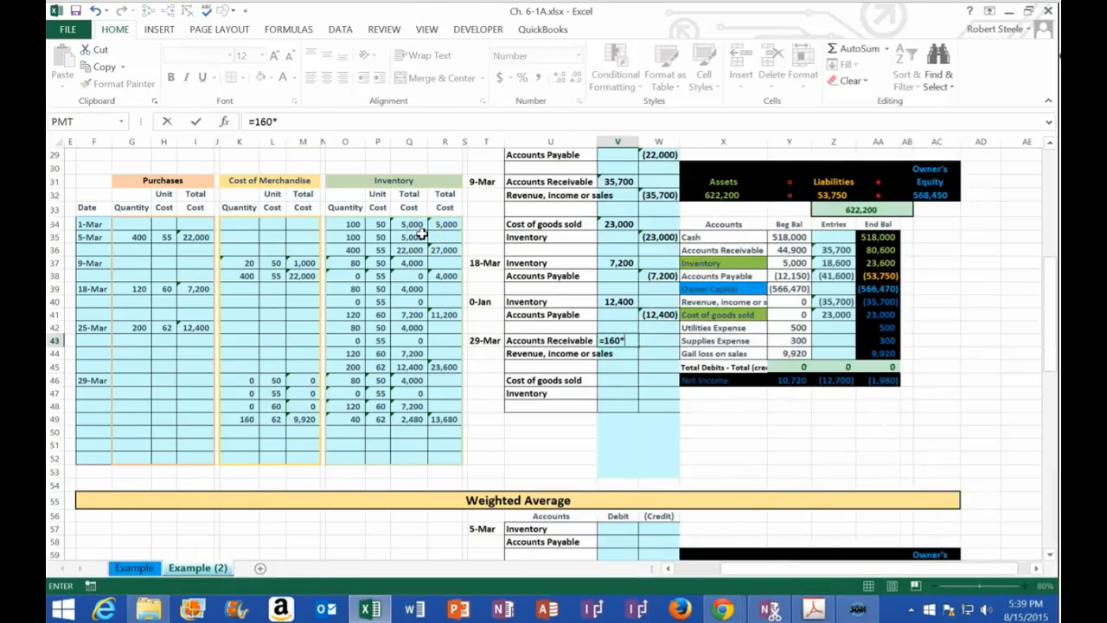
{"action": "type", "text": "95"}
{"action": "key", "text": "ctrl+Return"}
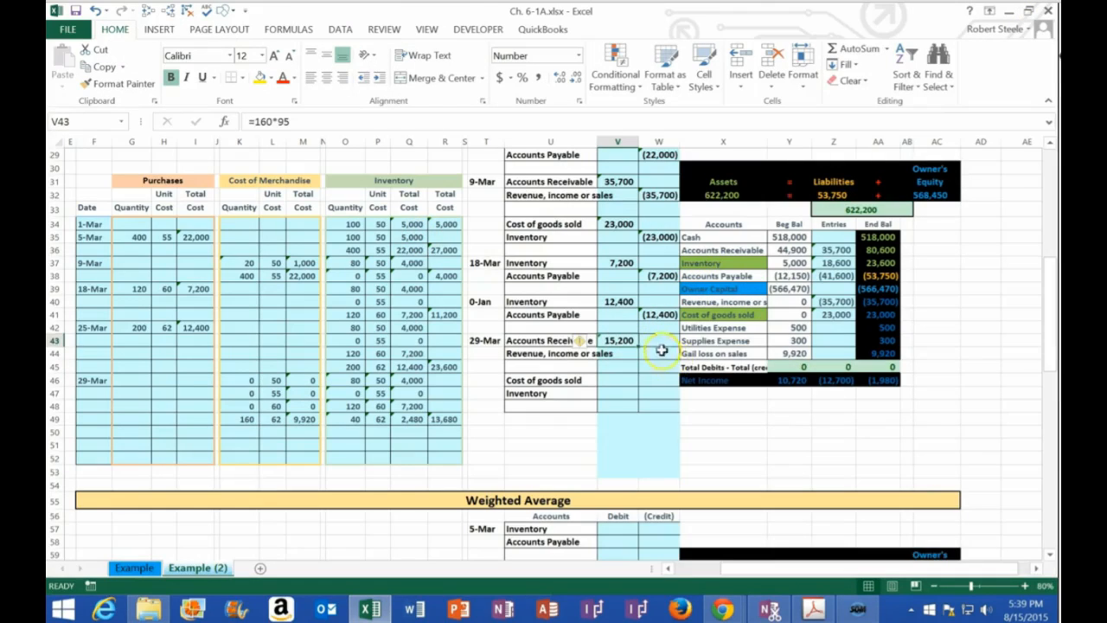
- Credit revenue for the 29-Mar sale in W44 with the negative of the Accounts Receivable debit in V43
{"action": "left_click", "coordinate": [661, 349]}
{"action": "type", "text": "="}
{"action": "left_click", "coordinate": [628, 343]}
{"action": "key", "text": "Return"}
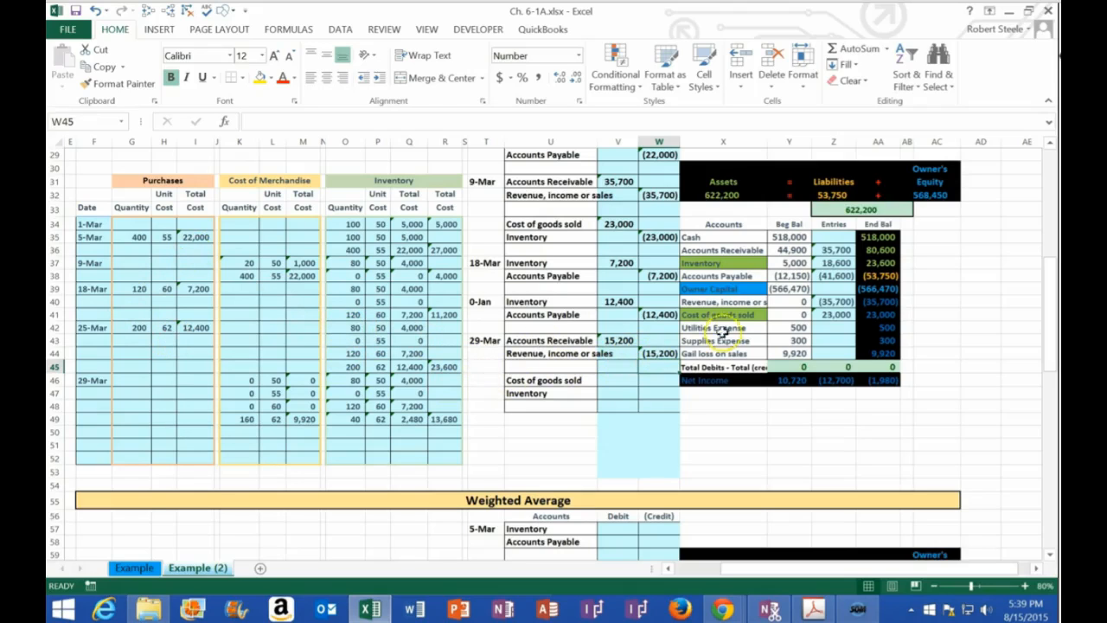
- Post the 29-Mar receivable by extending the Accounts Receivable entries formula in Z36 to =V31+V43
{"action": "left_click", "coordinate": [835, 250]}
{"action": "type", "text": "=V31+V43"}
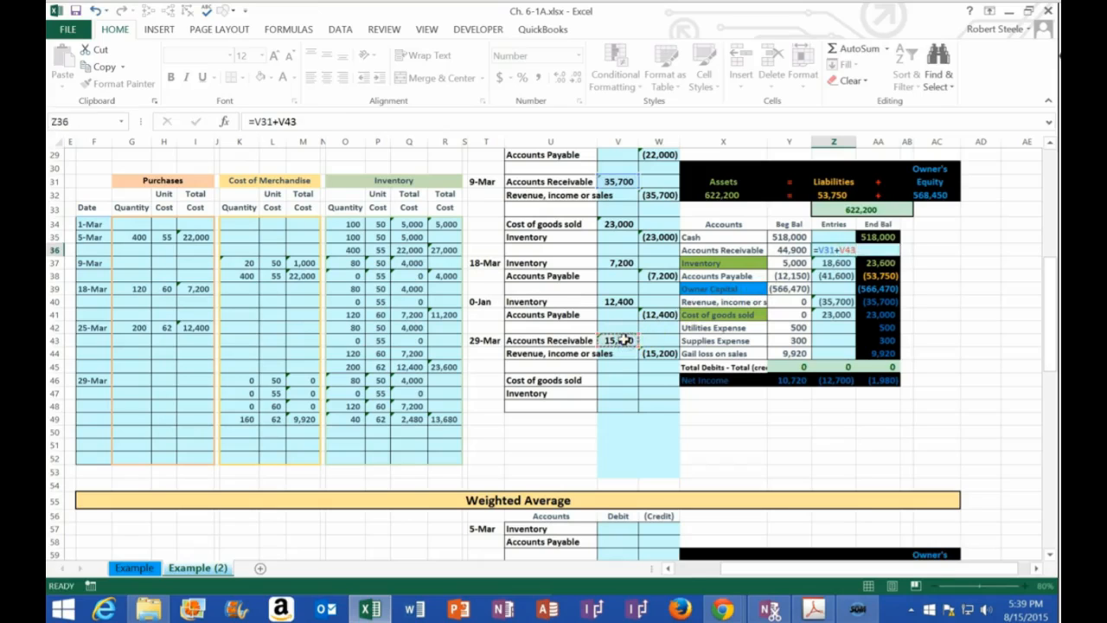
{"action": "key", "text": "Return"}
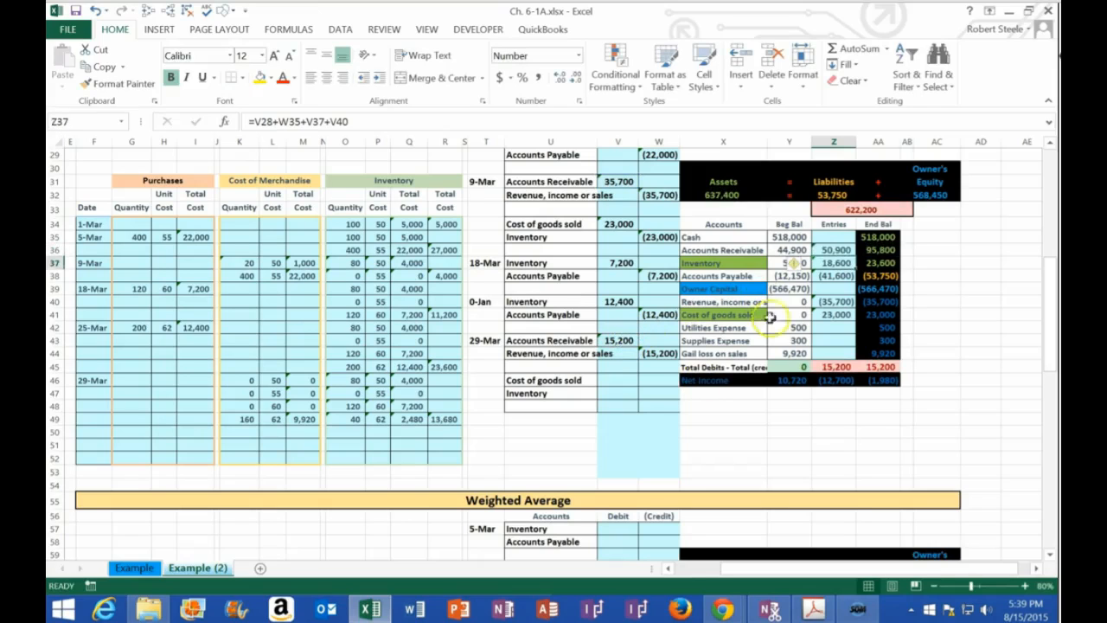
- Post the 29-Mar revenue by extending the revenue entries formula in Z40 to =W32+W44
{"action": "left_click", "coordinate": [831, 302]}
{"action": "type", "text": "=W32"}
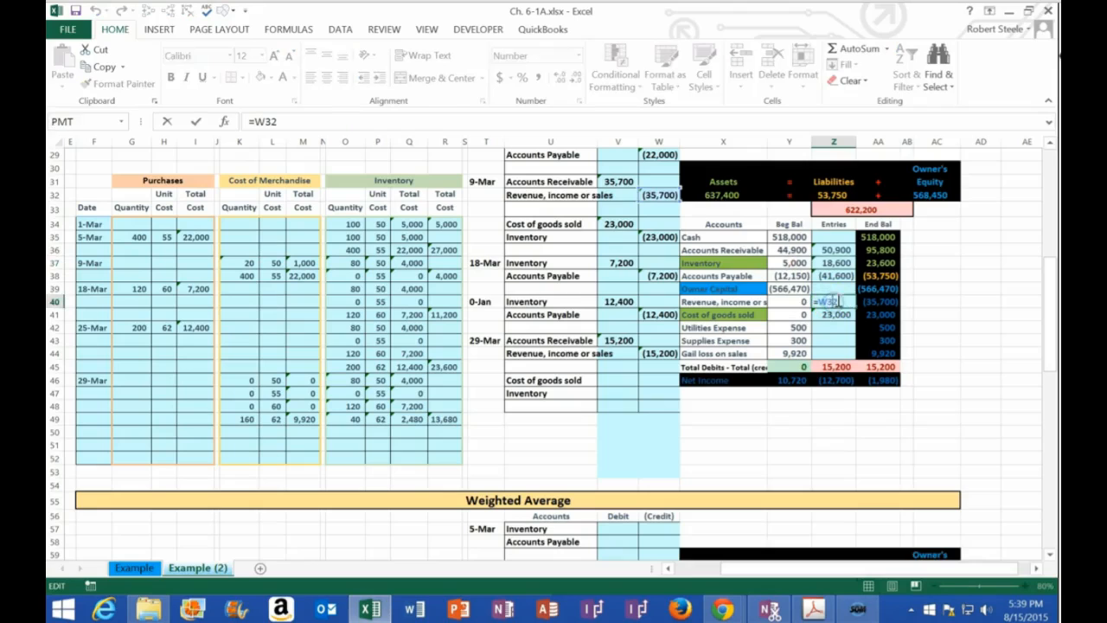
{"action": "type", "text": "+"}
{"action": "left_click", "coordinate": [650, 354]}
{"action": "key", "text": "Return"}
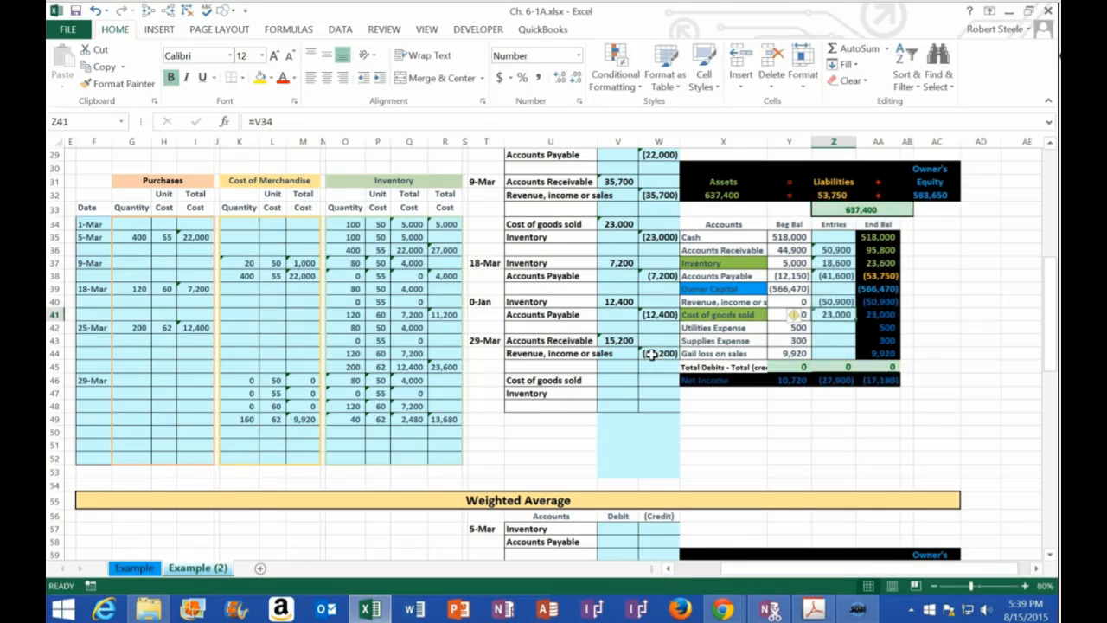
- Inspect the ending net income formula in AA46 and debit cost of goods sold for the 29-Mar sale in V46 with =SUM(M46:M49)
{"action": "double_click", "coordinate": [887, 381]}
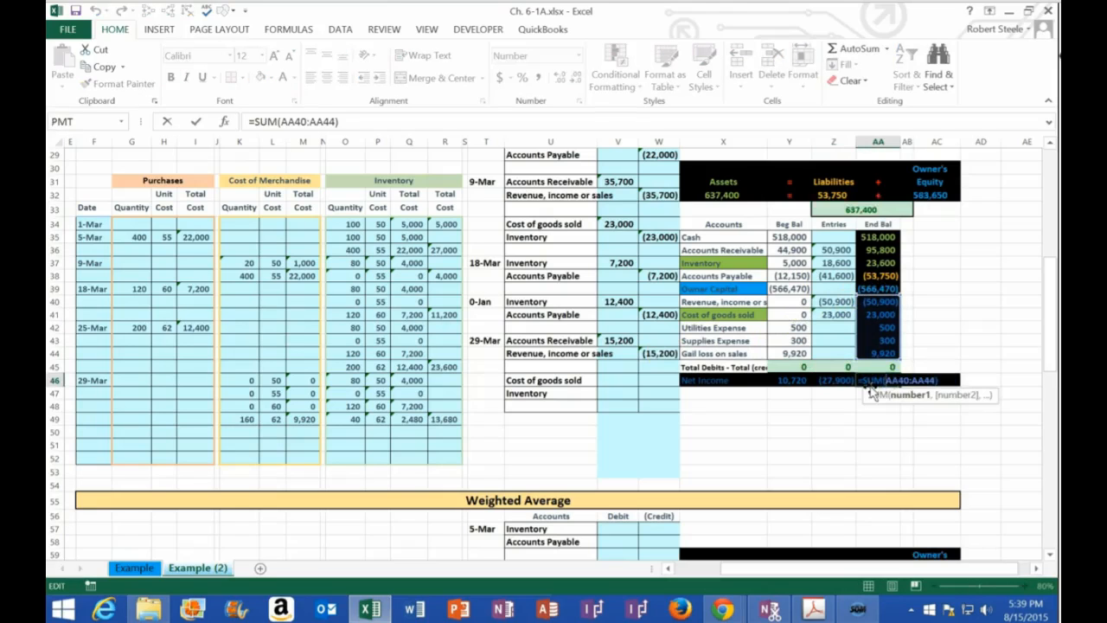
{"action": "key", "text": "Return"}
{"action": "left_click", "coordinate": [725, 311]}
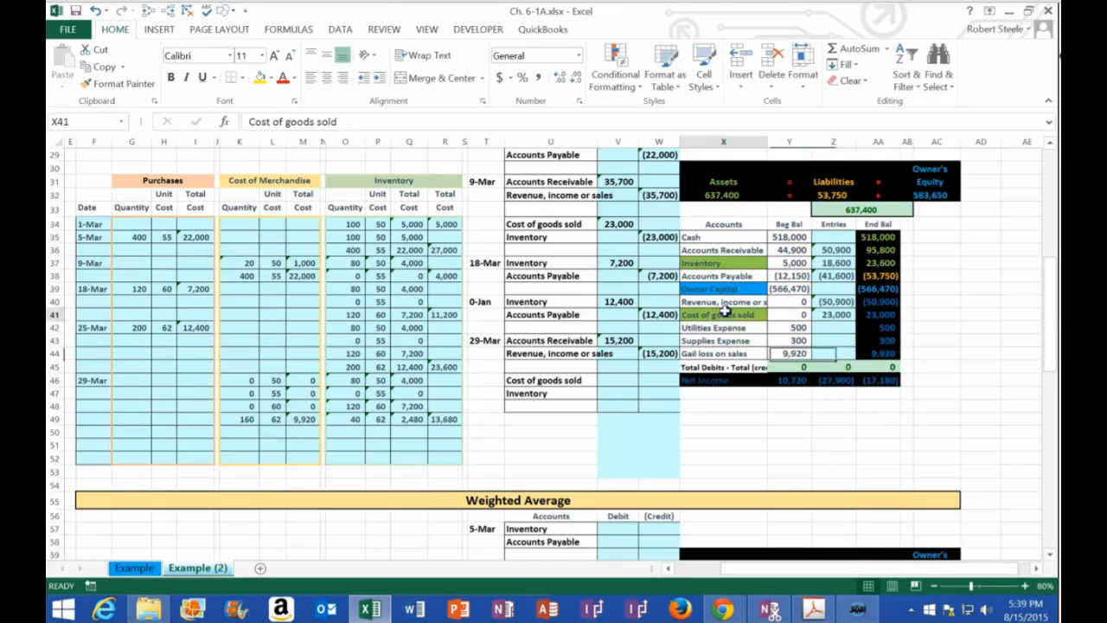
{"action": "left_click", "coordinate": [714, 264]}
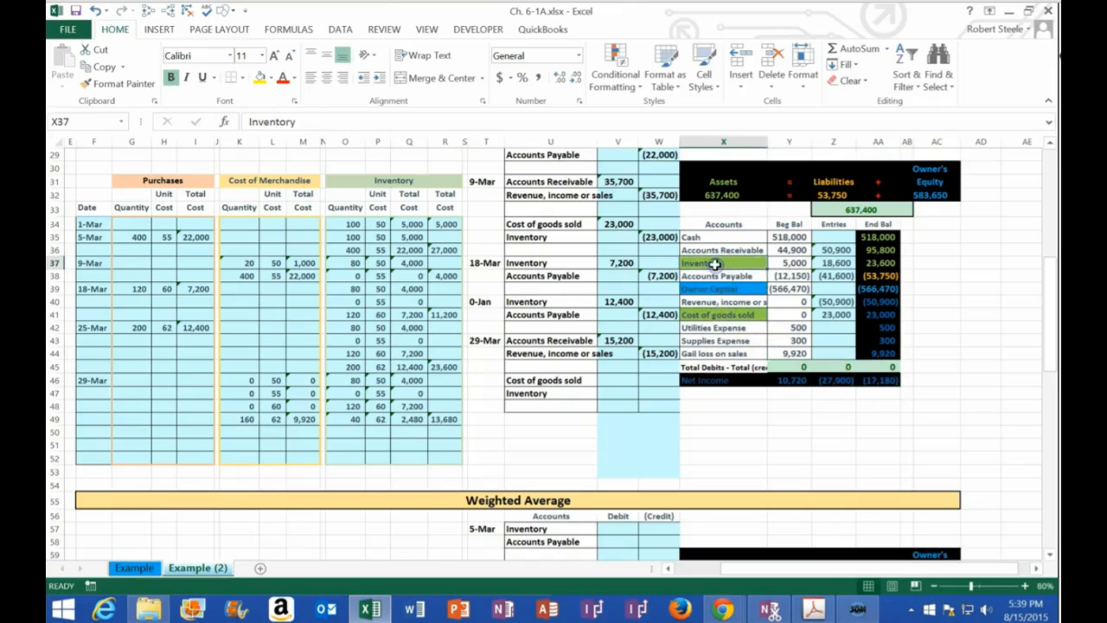
{"action": "left_click", "coordinate": [612, 379]}
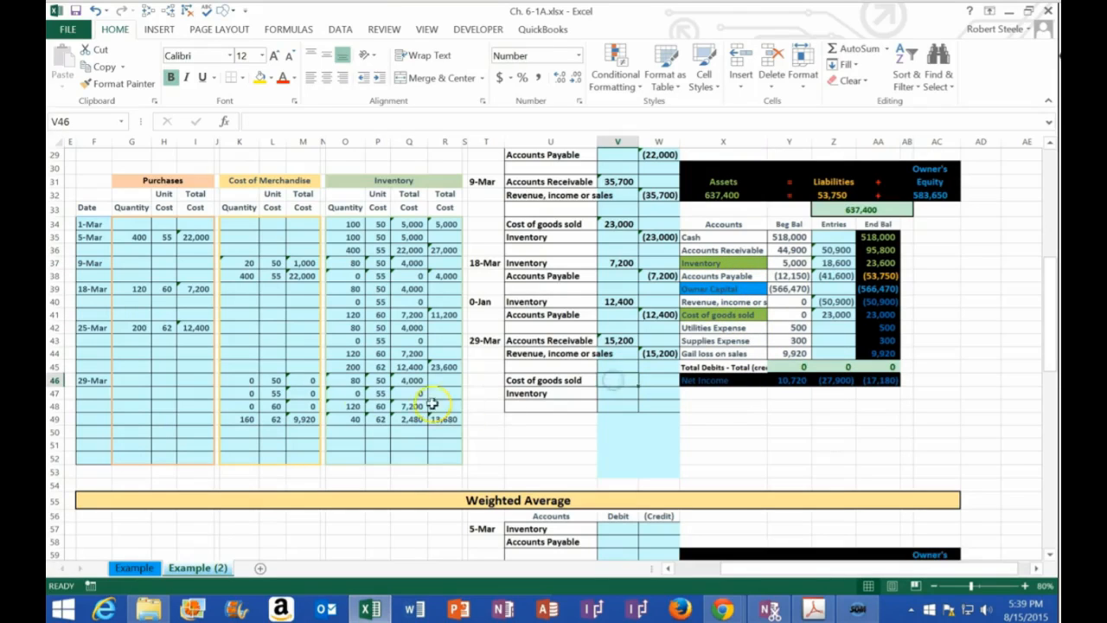
{"action": "left_click_drag", "start_coordinate": [307, 381], "coordinate": [304, 418]}
{"action": "left_click", "coordinate": [304, 419]}
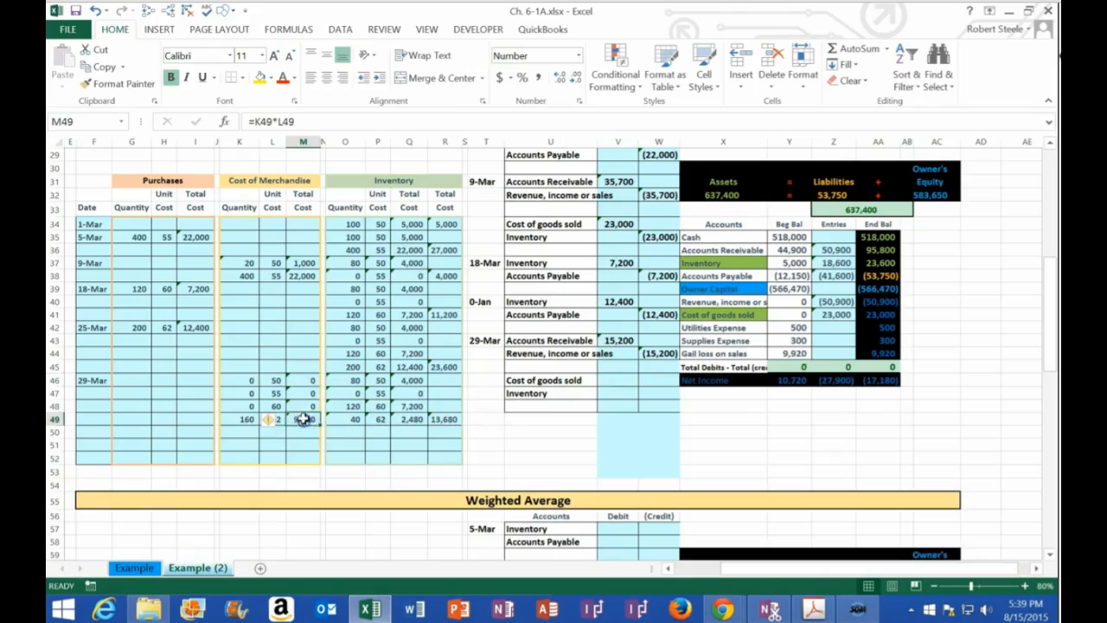
{"action": "left_click", "coordinate": [605, 380]}
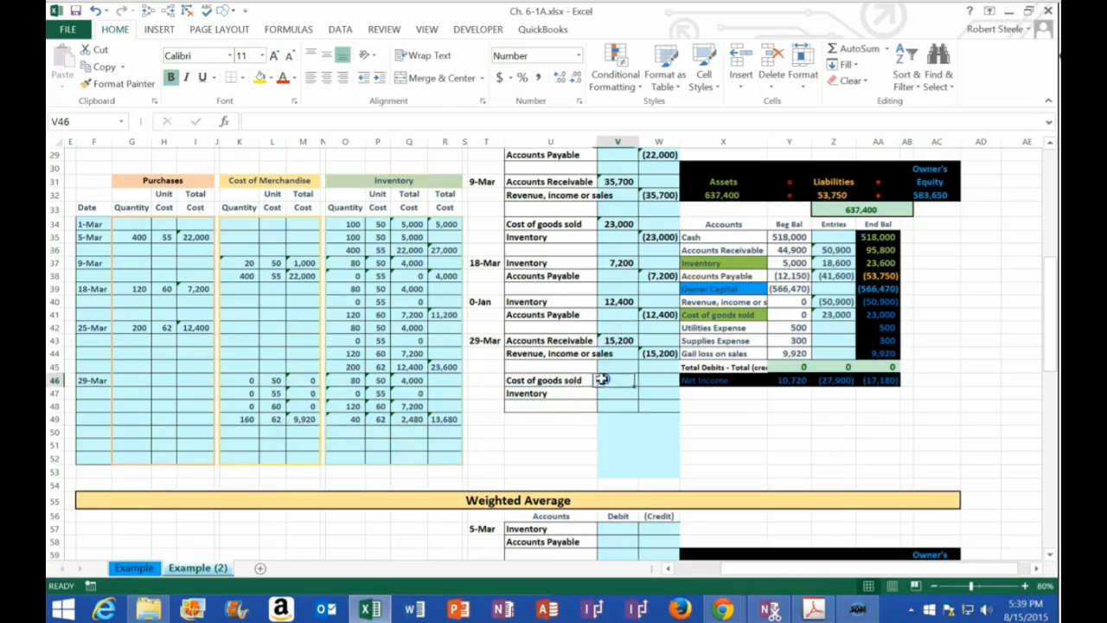
{"action": "type", "text": "=sum("}
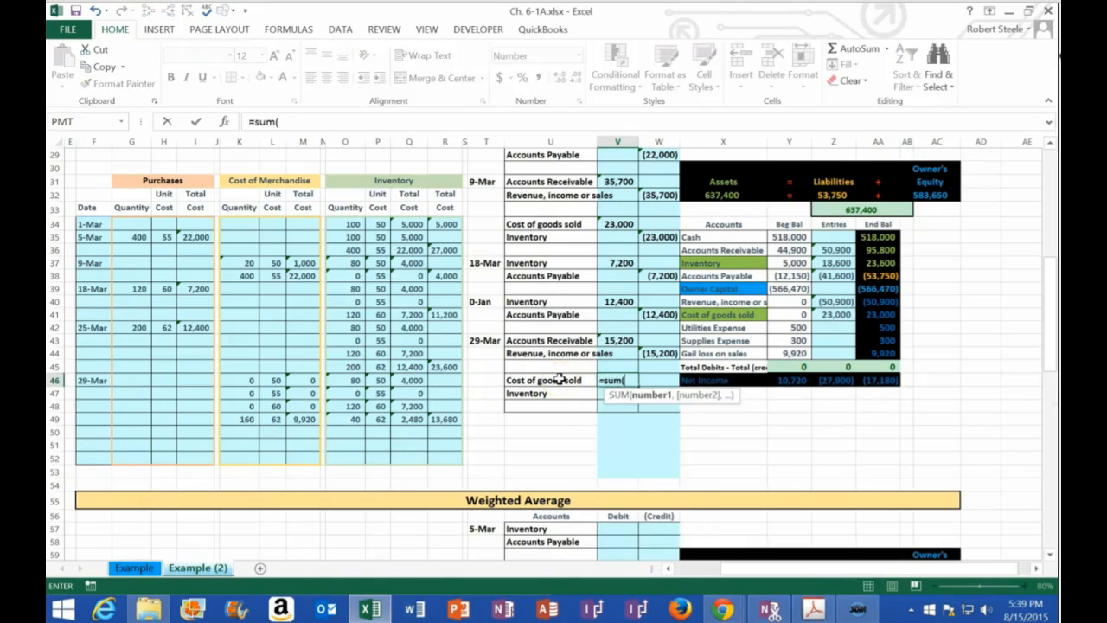
{"action": "left_click_drag", "start_coordinate": [316, 385], "coordinate": [300, 420]}
{"action": "key", "text": "Return"}
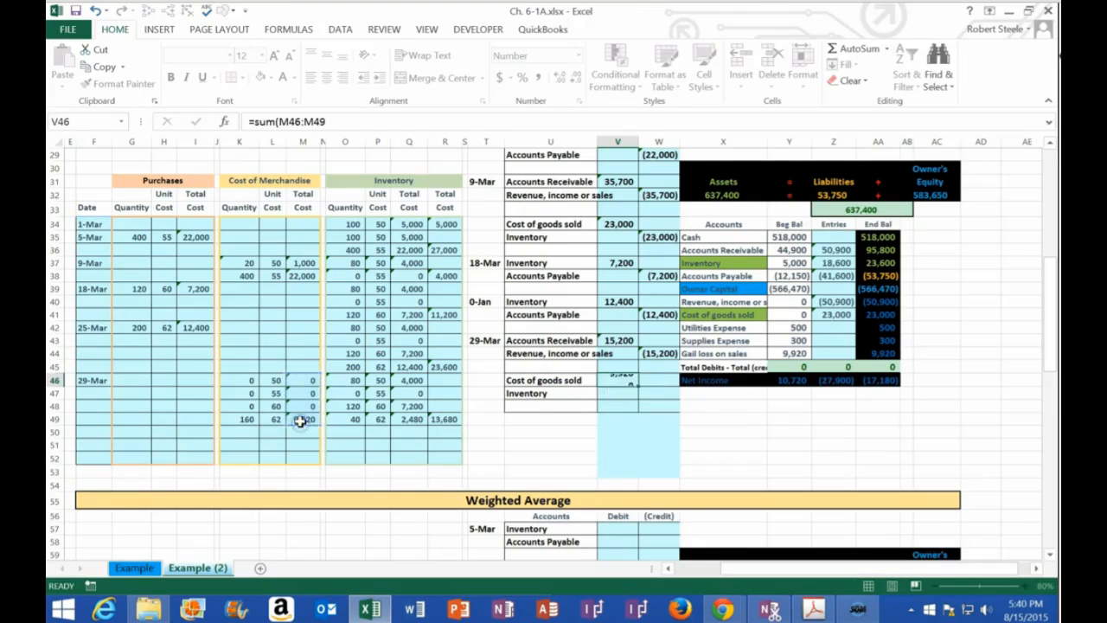
- Credit inventory for the 29-Mar sale in W47 with the negative of the cost of goods sold debit in V46
{"action": "left_click", "coordinate": [663, 393]}
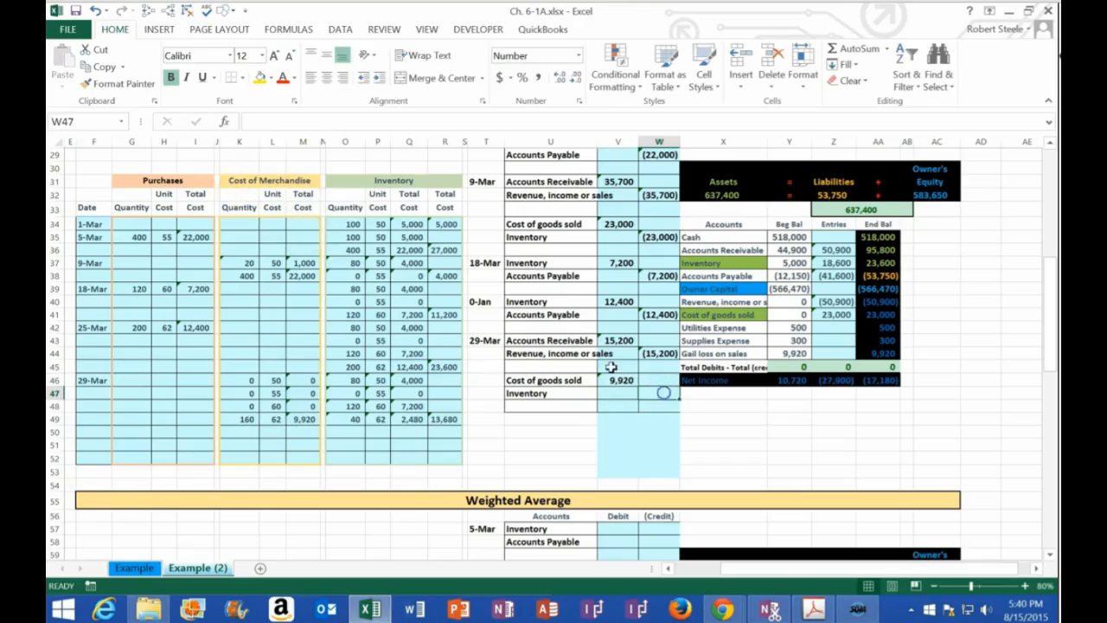
{"action": "type", "text": "="}
{"action": "left_click", "coordinate": [622, 381]}
{"action": "key", "text": "Return"}
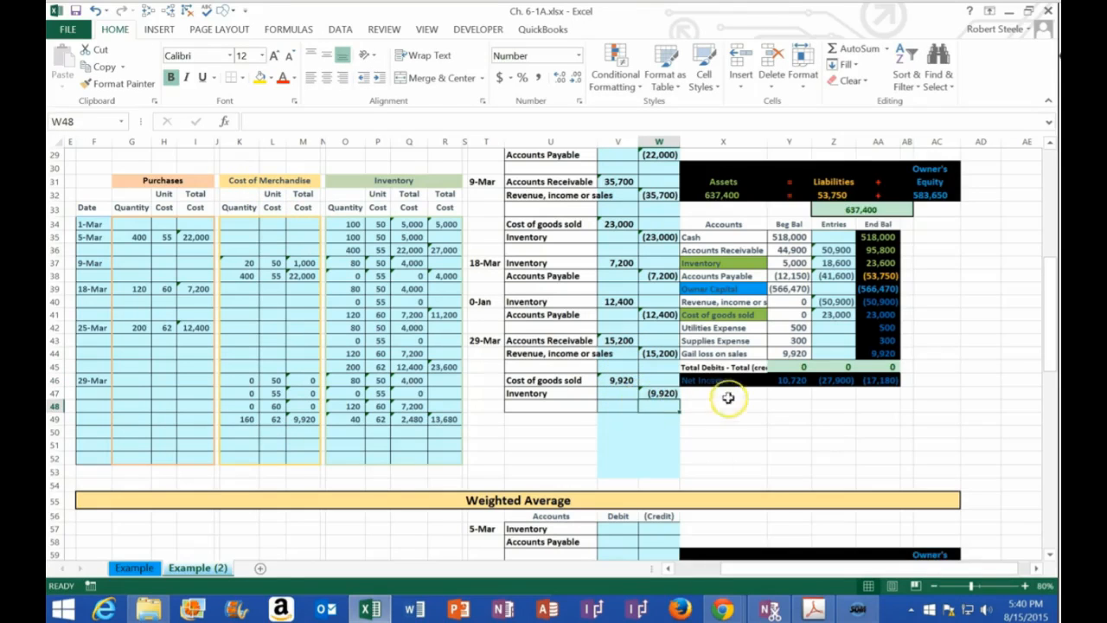
- Post the 29-Mar cost of goods sold by extending its entries formula in Z41 to =V34+V46
{"action": "left_click", "coordinate": [823, 316]}
{"action": "type", "text": "=V34"}
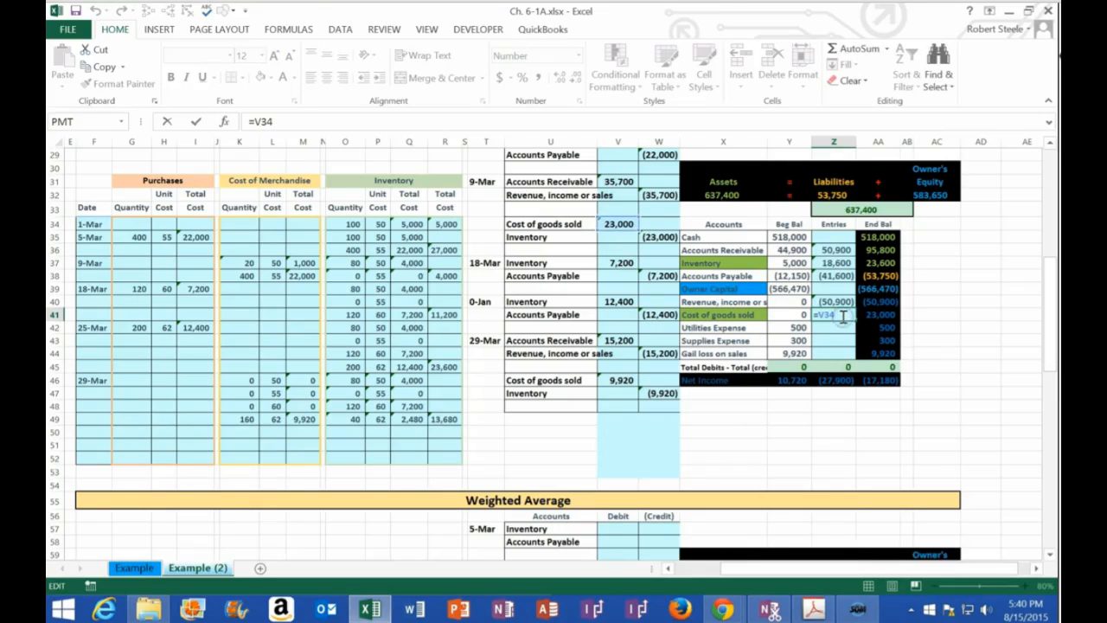
{"action": "type", "text": "+"}
{"action": "left_click", "coordinate": [622, 380]}
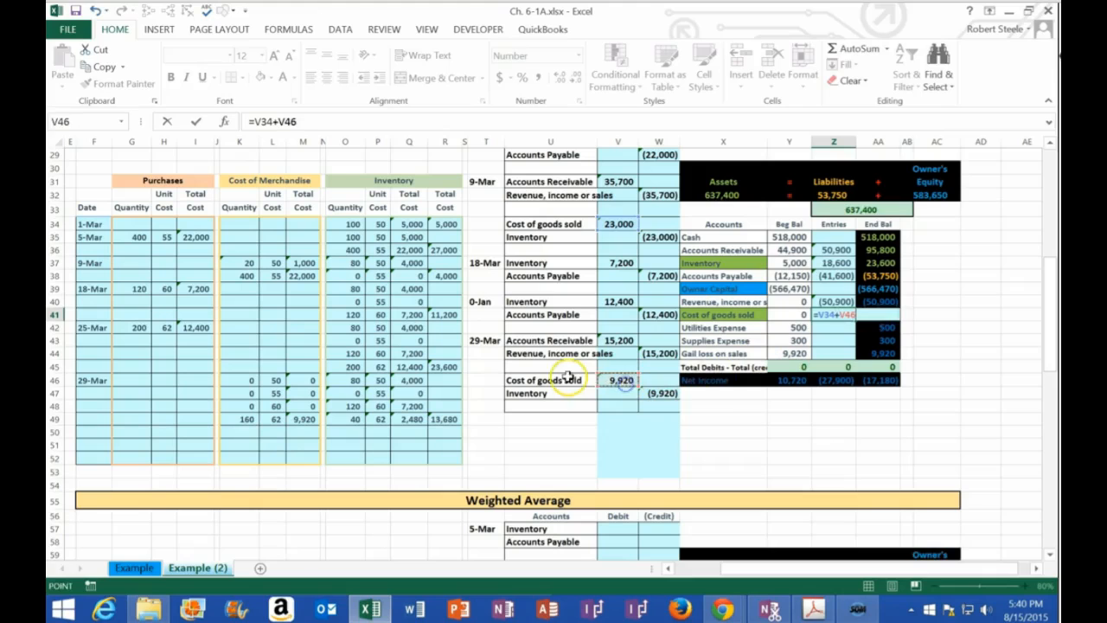
{"action": "key", "text": "Return"}
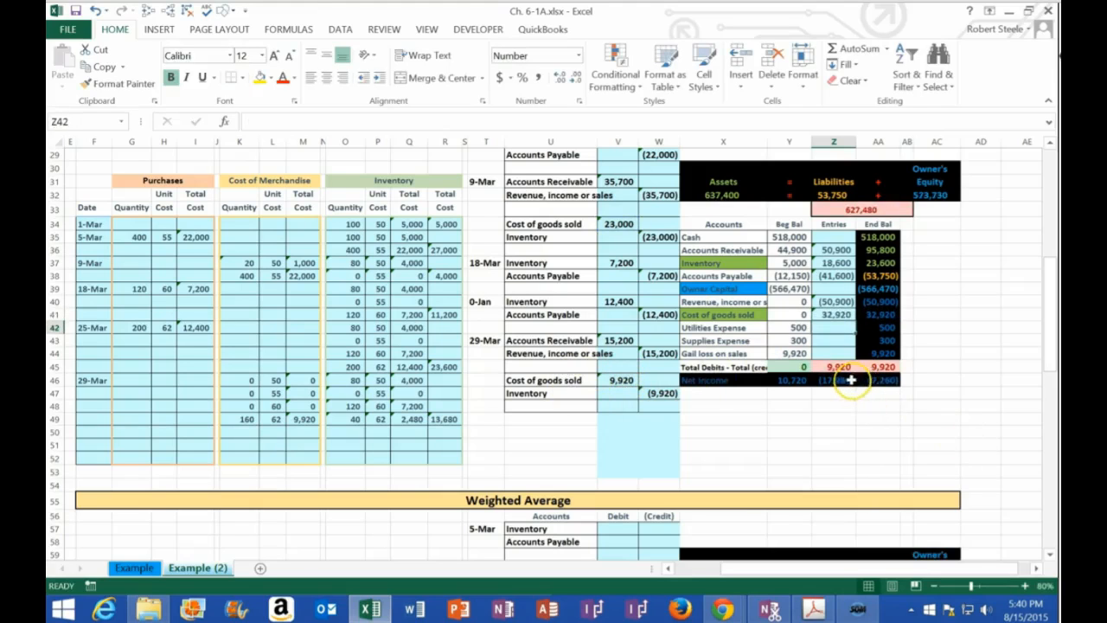
- Extend the inventory entries formula in Z37 to =V28+W35+V37+V40+W47, and check the ending balance in AA37 against the LIFO inventory total in R49
{"action": "double_click", "coordinate": [818, 263]}
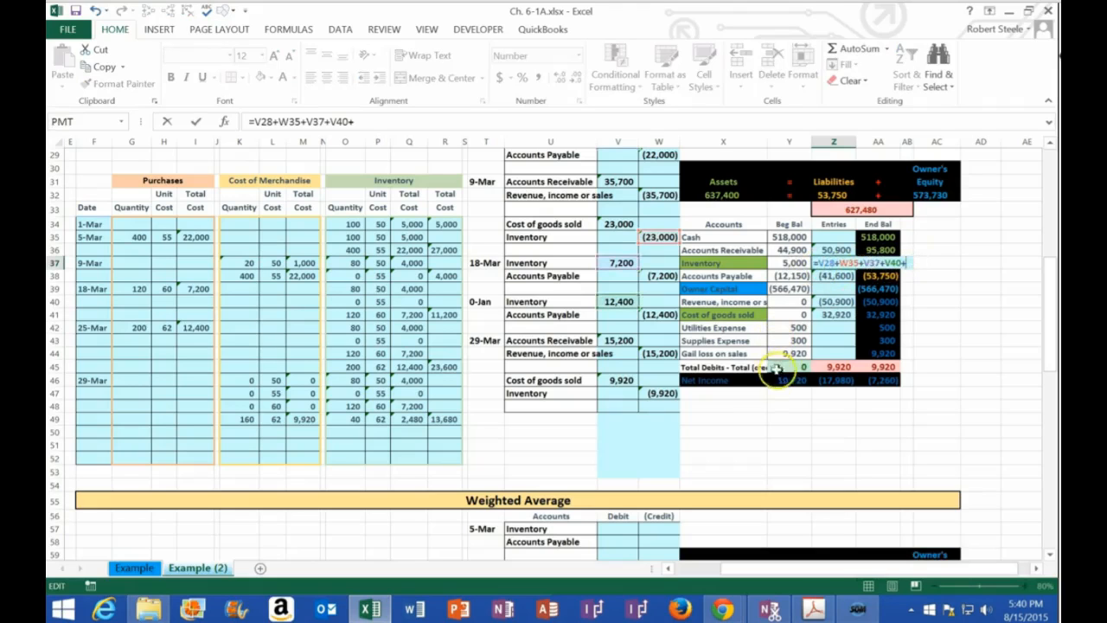
{"action": "left_click", "coordinate": [664, 393]}
{"action": "key", "text": "Return"}
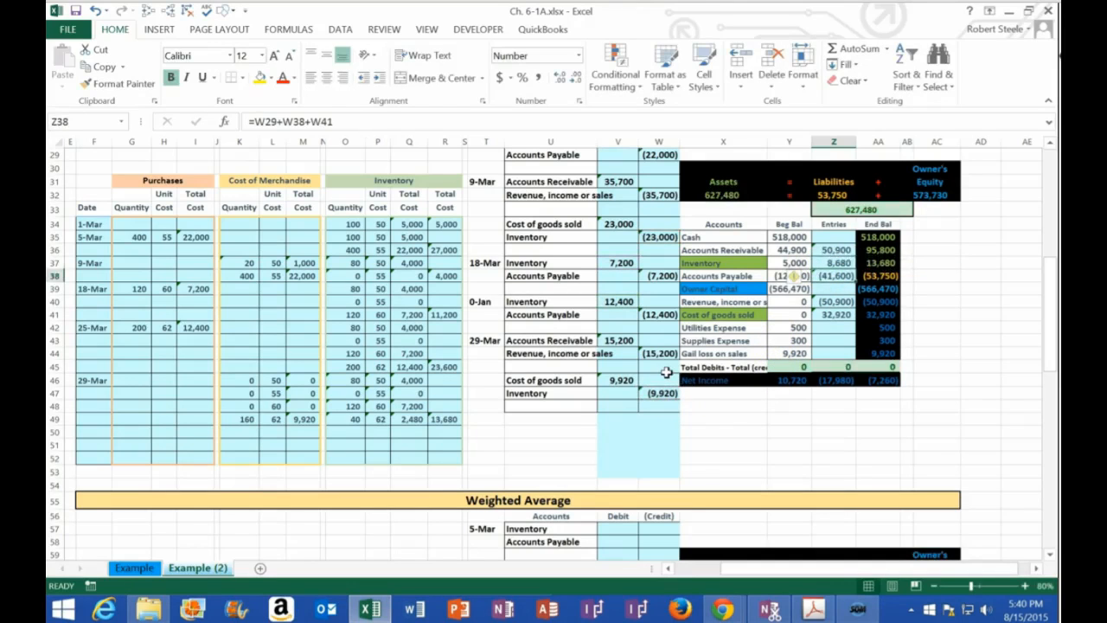
{"action": "left_click", "coordinate": [876, 262]}
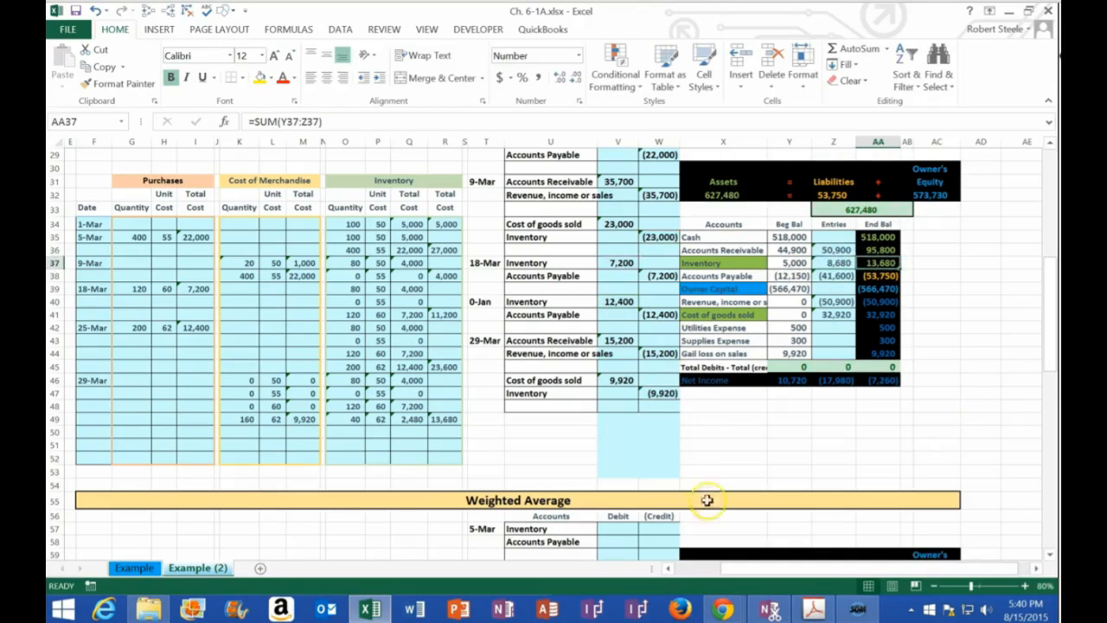
{"action": "left_click", "coordinate": [445, 419]}
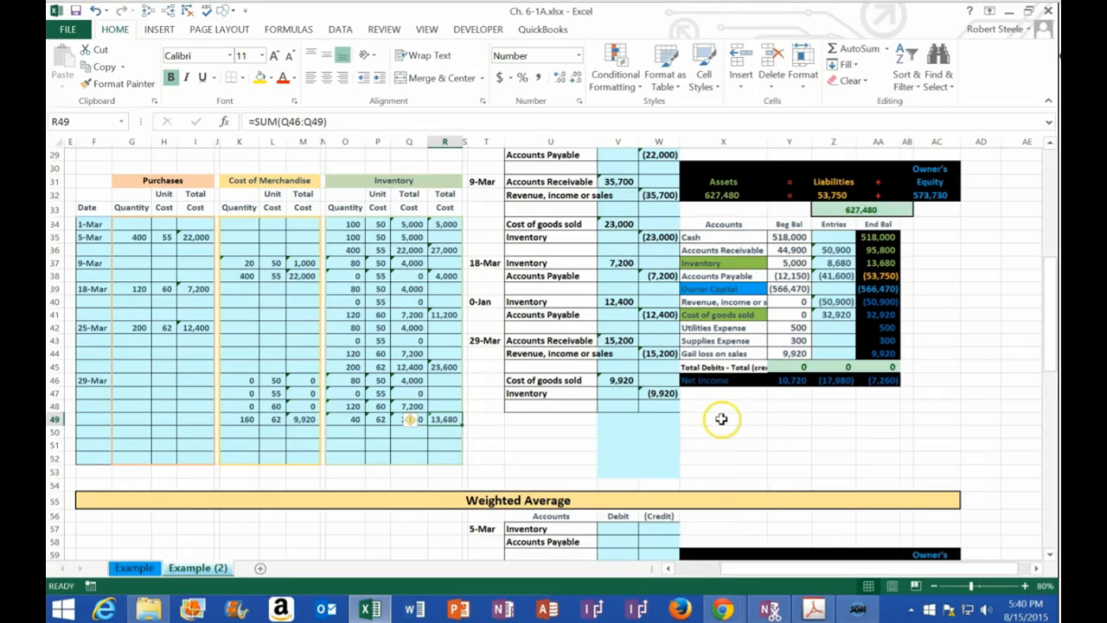
- Compare the ending net income of the FIFO section in AA22 with that of the LIFO section in AA46
{"action": "scroll", "coordinate": [385, 430], "scroll_direction": "up", "scroll_amount": 1}
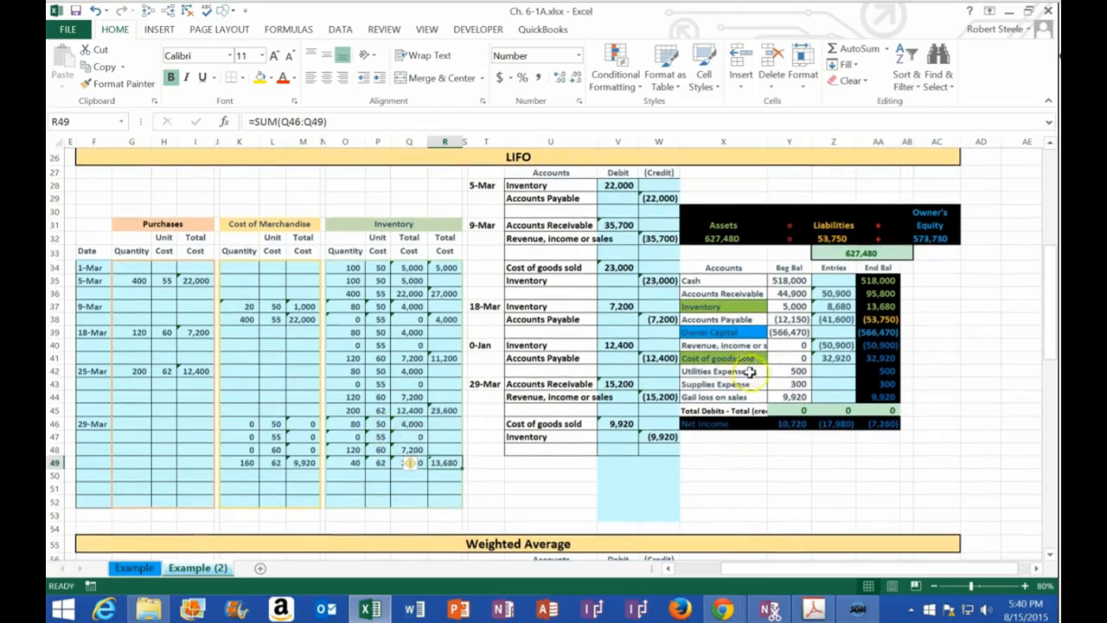
{"action": "scroll", "coordinate": [751, 371], "scroll_direction": "up", "scroll_amount": 4}
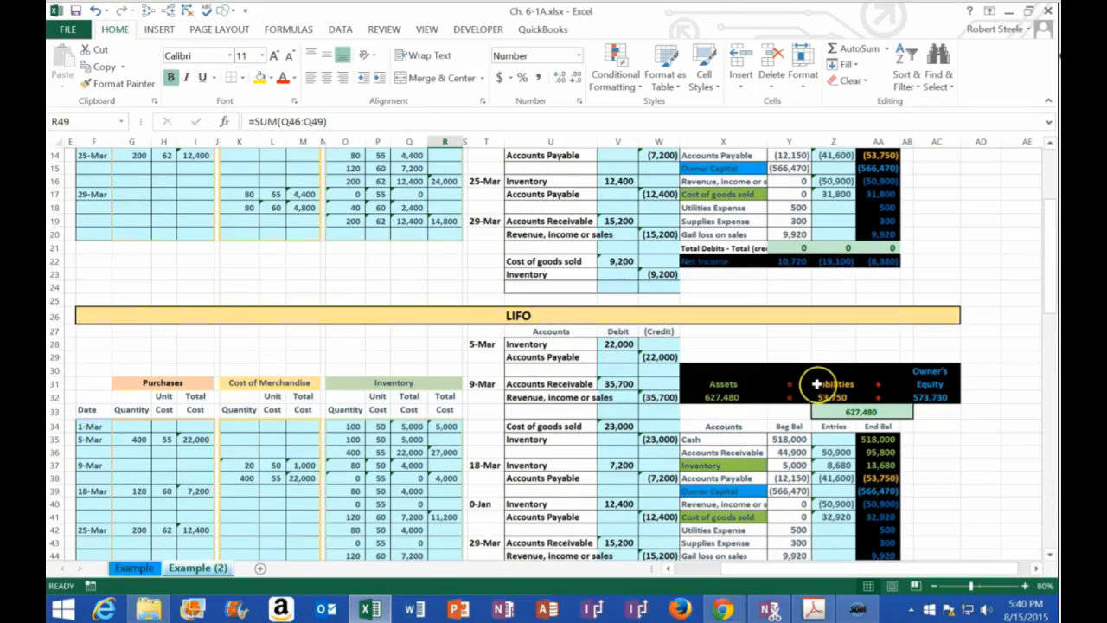
{"action": "scroll", "coordinate": [827, 356], "scroll_direction": "down", "scroll_amount": 3}
{"action": "scroll", "coordinate": [837, 367], "scroll_direction": "up", "scroll_amount": 4}
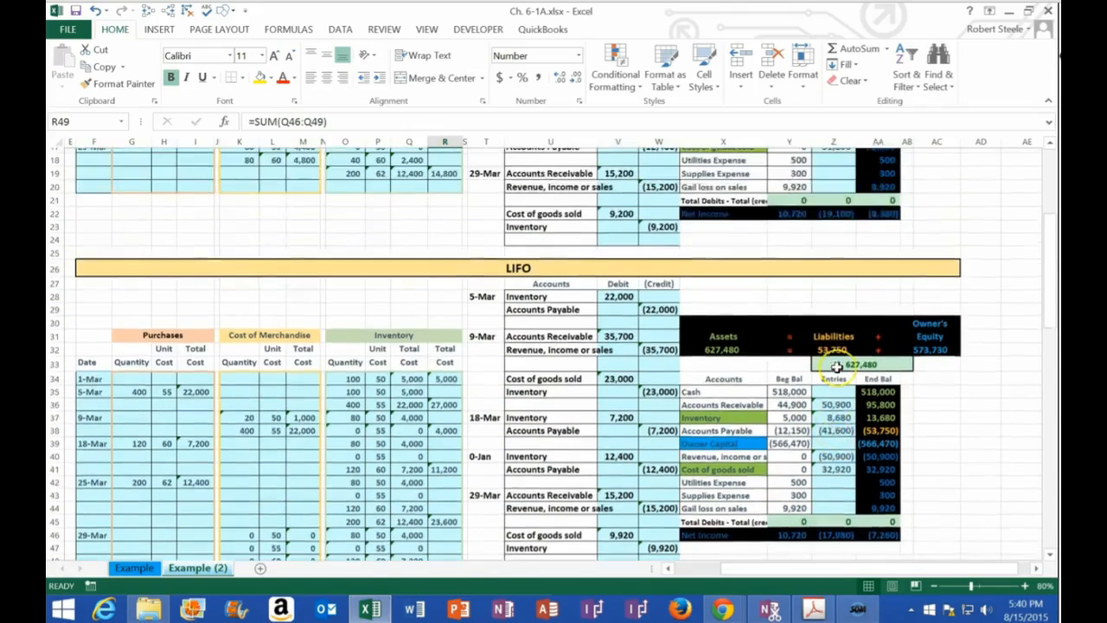
{"action": "left_click", "coordinate": [882, 301]}
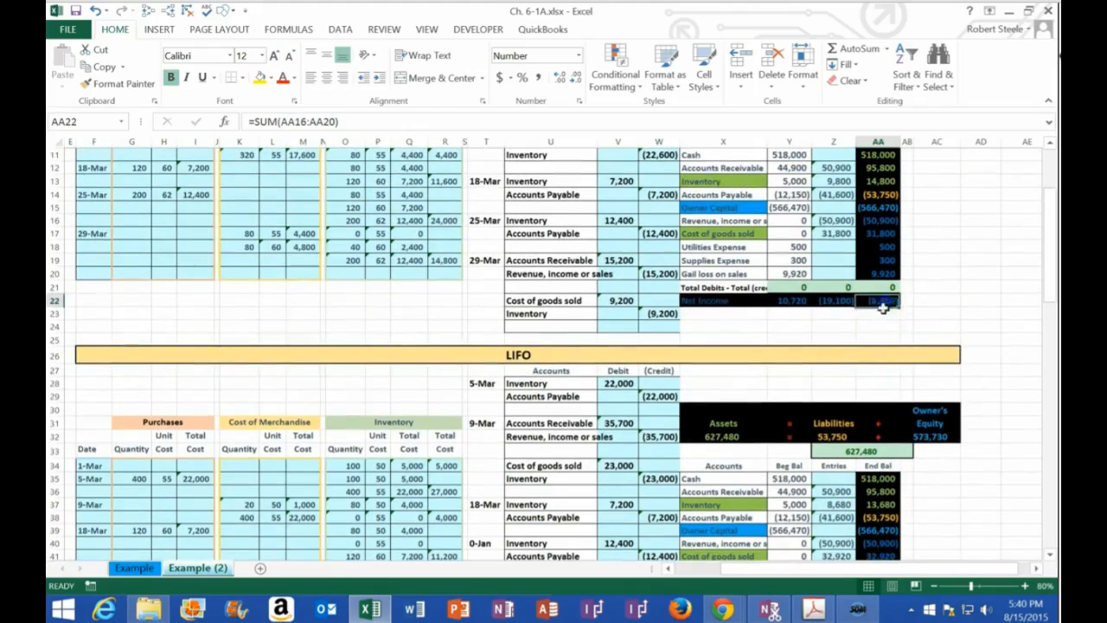
{"action": "scroll", "coordinate": [877, 363], "scroll_direction": "up", "scroll_amount": 3}
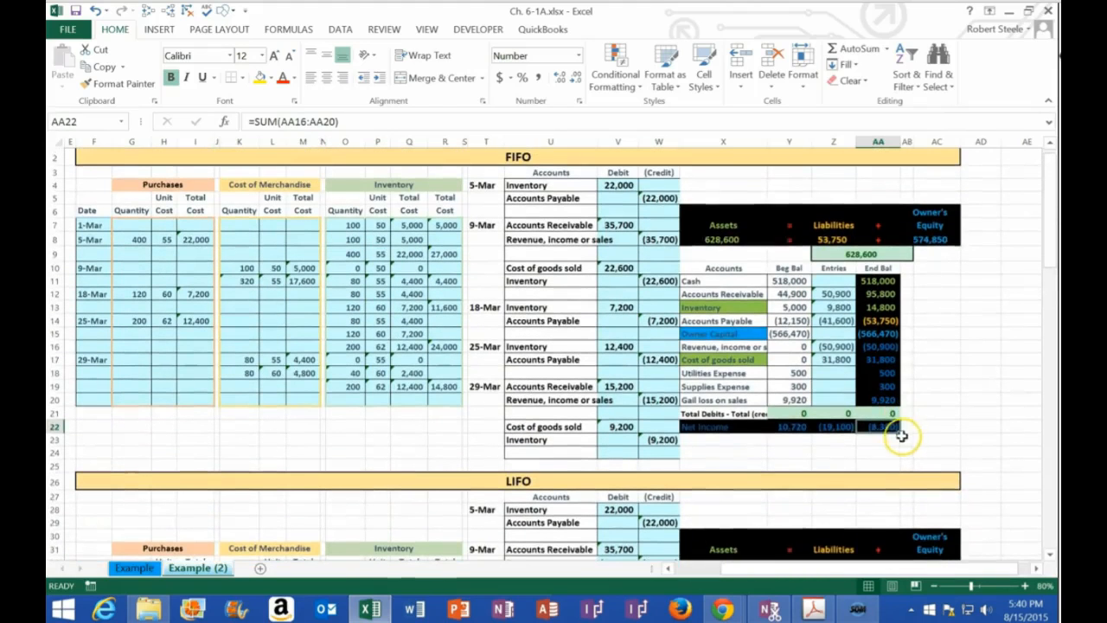
{"action": "scroll", "coordinate": [900, 448], "scroll_direction": "down", "scroll_amount": 7}
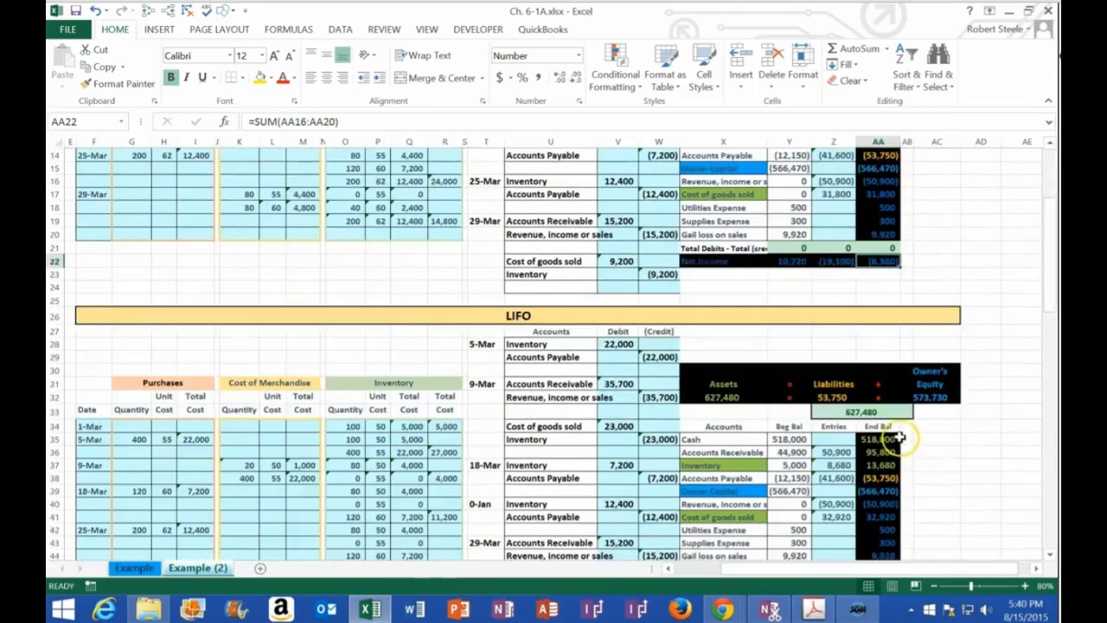
{"action": "left_click", "coordinate": [878, 463]}
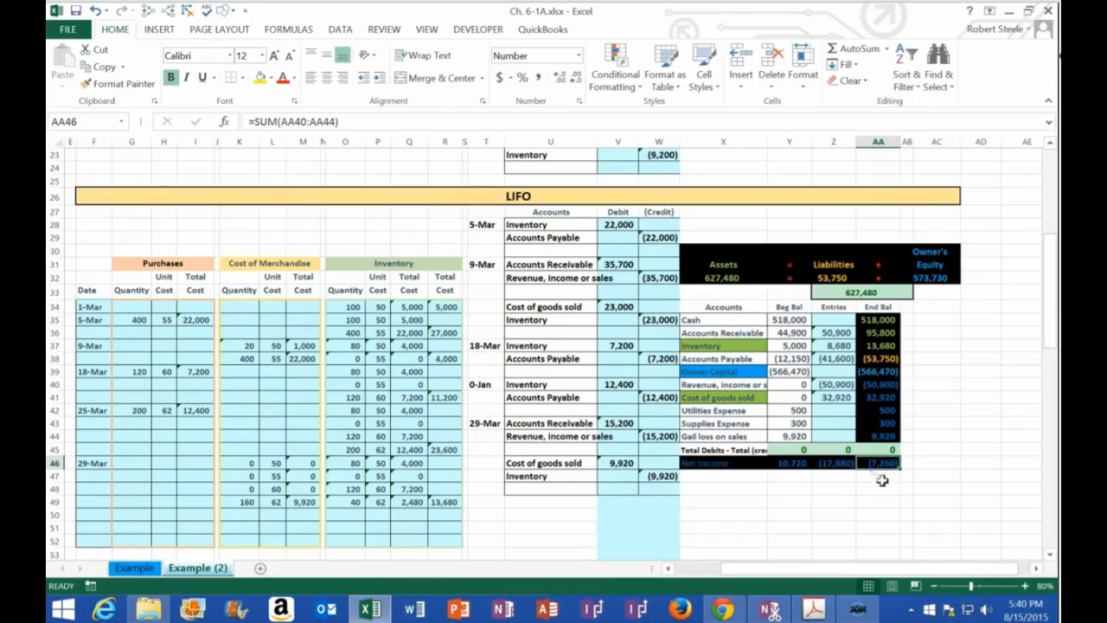
- Compare ending inventory in AA13 (FIFO) and AA37 (LIFO), and review the purchase unit costs in H35:H42 alongside LIFO net income
{"action": "scroll", "coordinate": [885, 491], "scroll_direction": "up", "scroll_amount": 6}
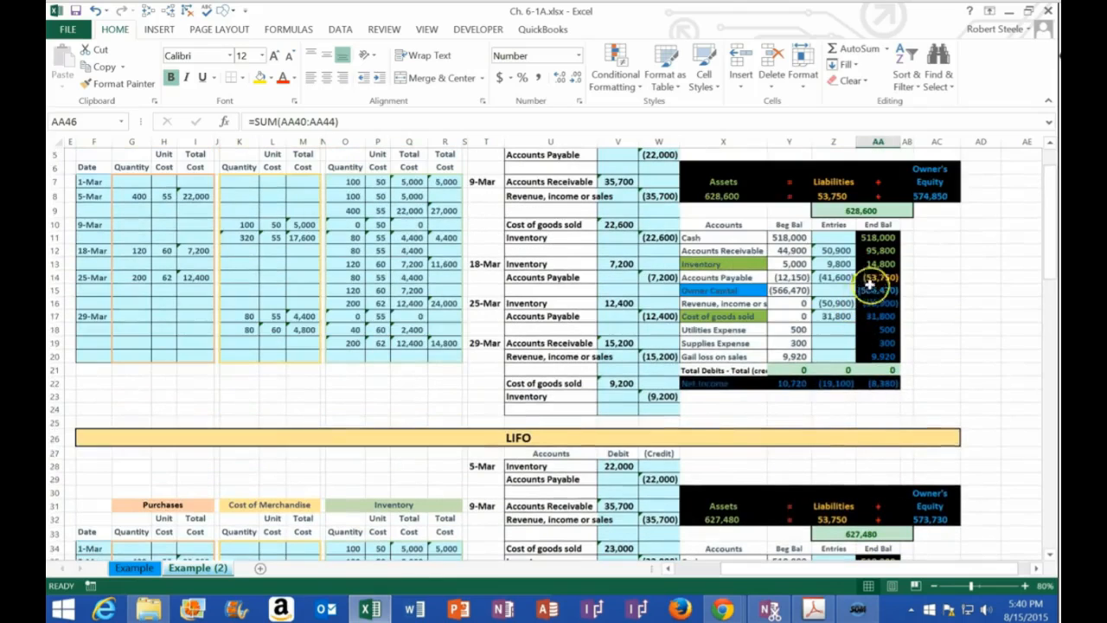
{"action": "left_click", "coordinate": [878, 264]}
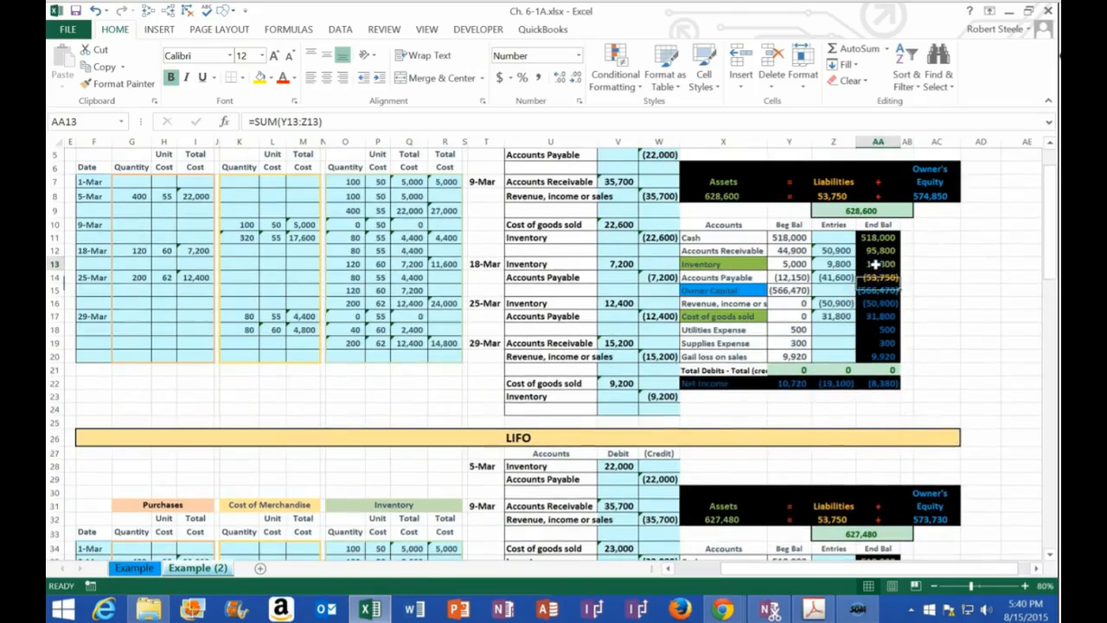
{"action": "scroll", "coordinate": [889, 313], "scroll_direction": "down", "scroll_amount": 3}
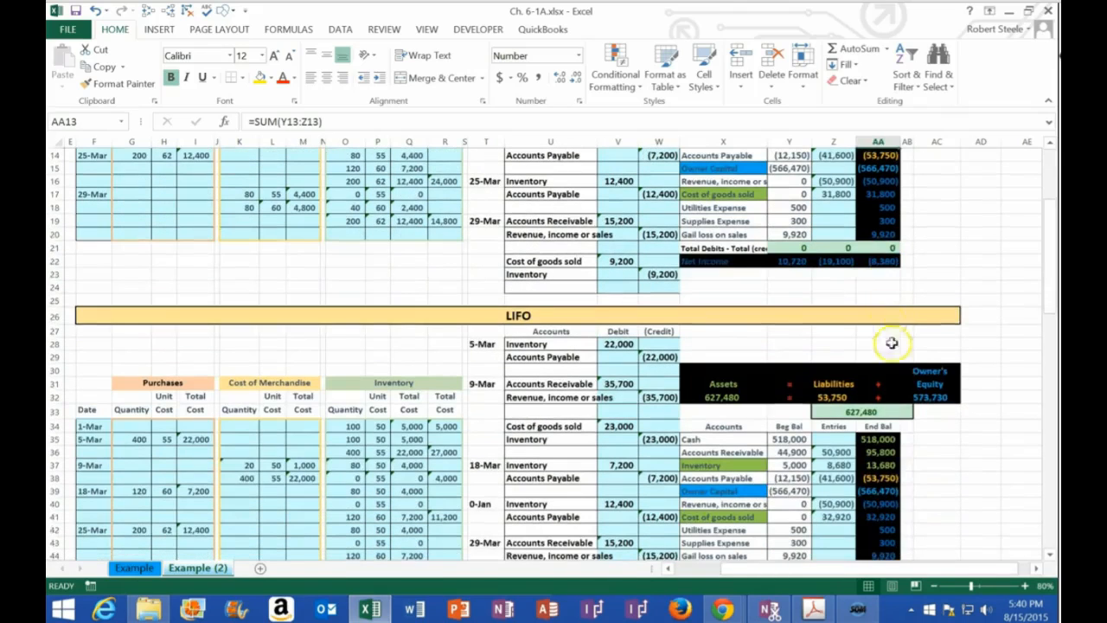
{"action": "left_click", "coordinate": [882, 466]}
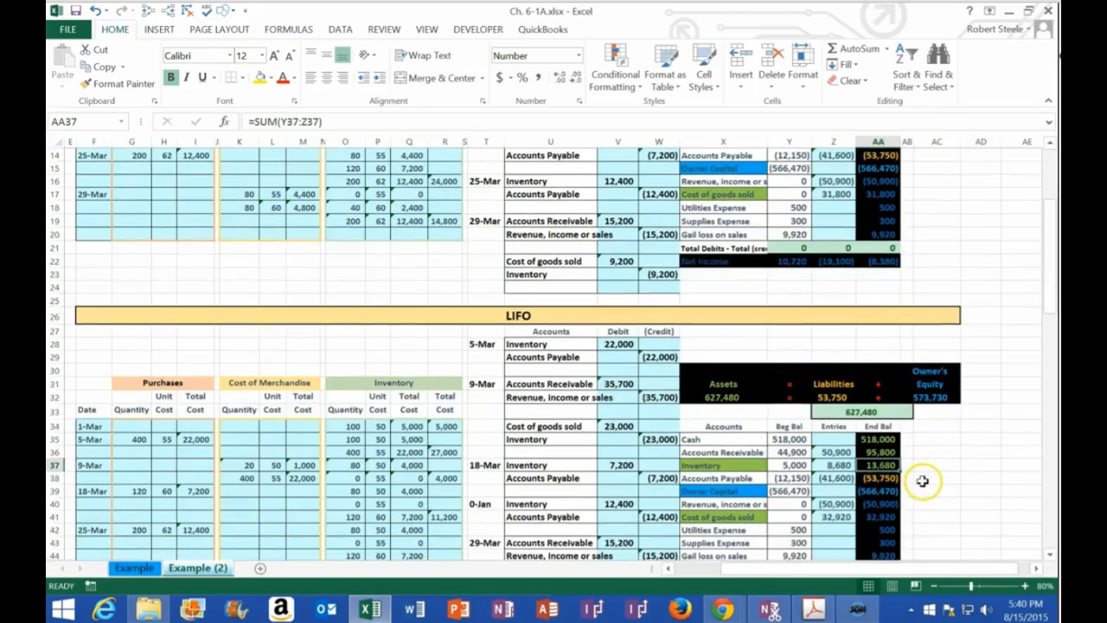
{"action": "scroll", "coordinate": [922, 476], "scroll_direction": "down", "scroll_amount": 3}
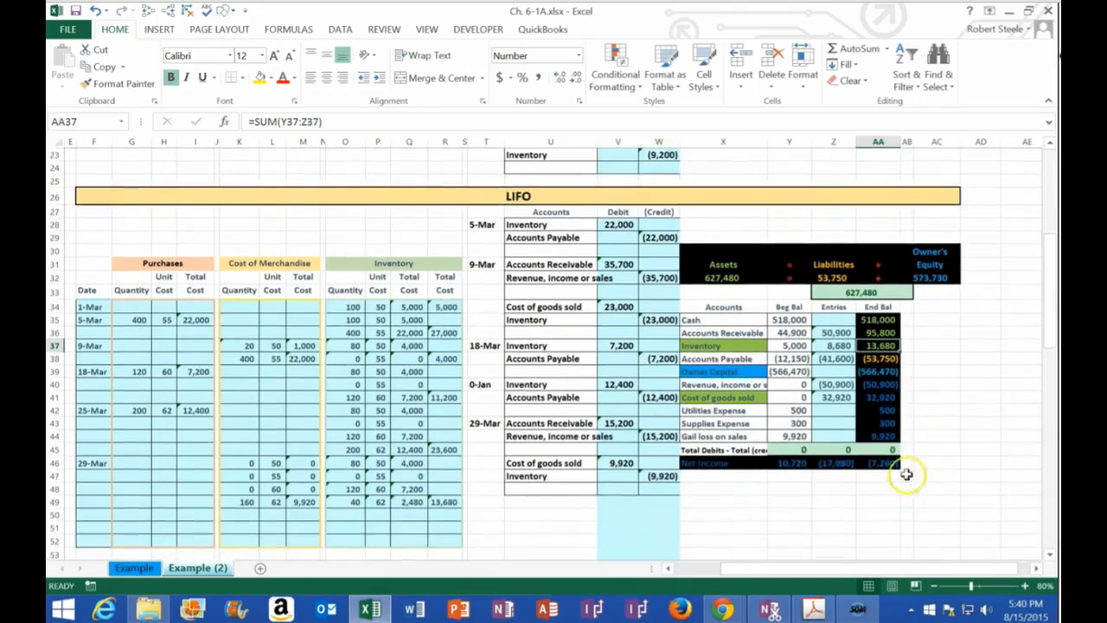
{"action": "left_click_drag", "start_coordinate": [165, 322], "coordinate": [166, 416]}
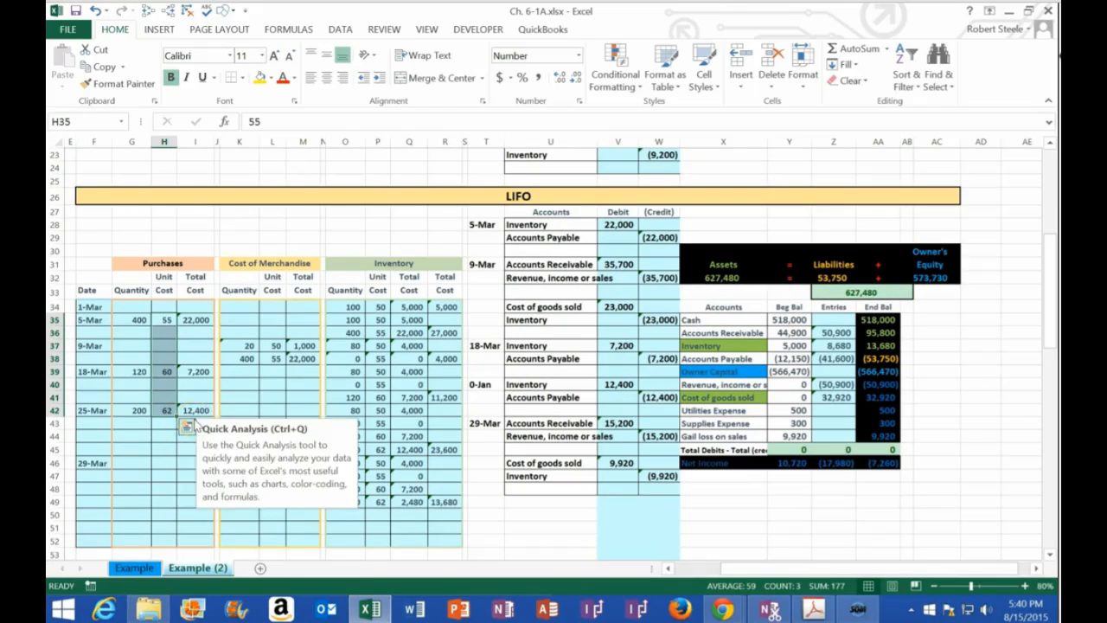
{"action": "left_click", "coordinate": [882, 464]}
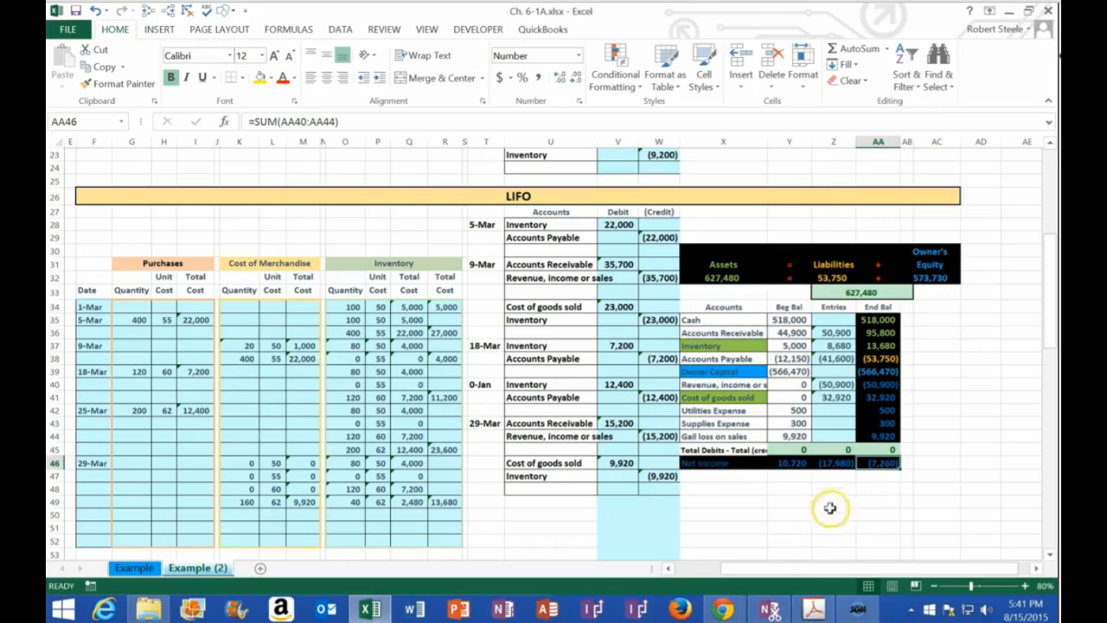
{"action": "left_click", "coordinate": [518, 192]}
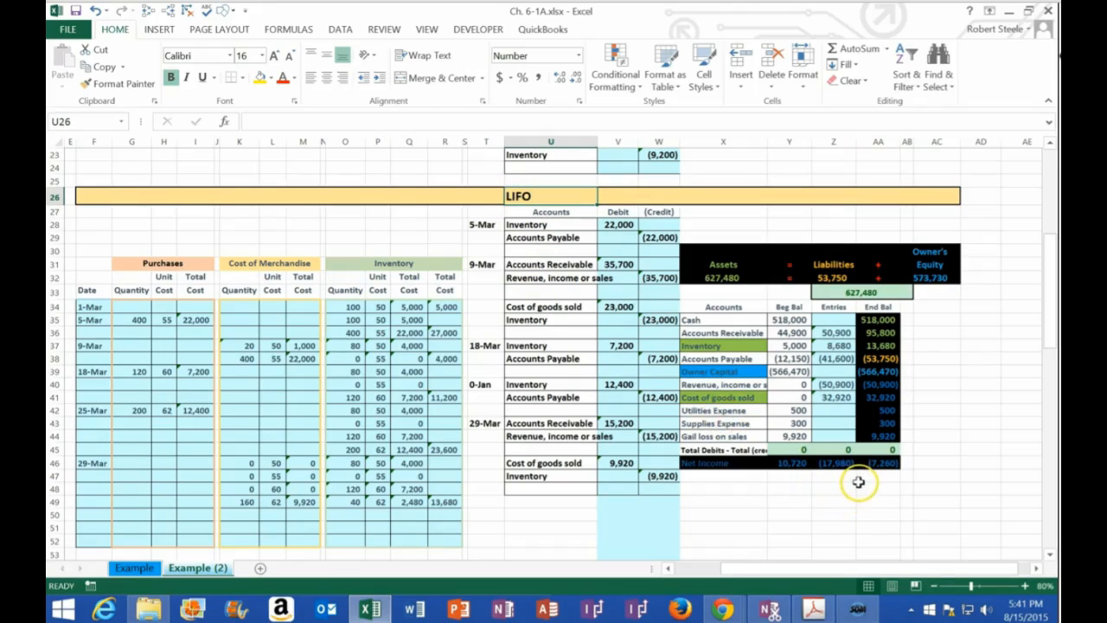
{"action": "scroll", "coordinate": [858, 483], "scroll_direction": "down", "scroll_amount": 1}
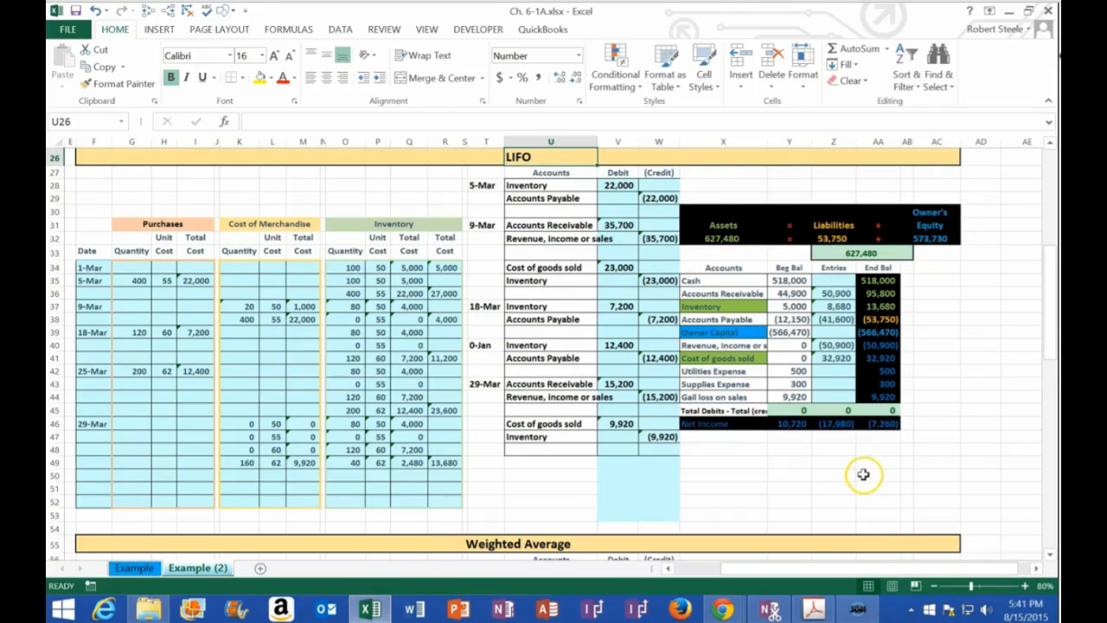
{"action": "scroll", "coordinate": [863, 474], "scroll_direction": "down", "scroll_amount": 1}
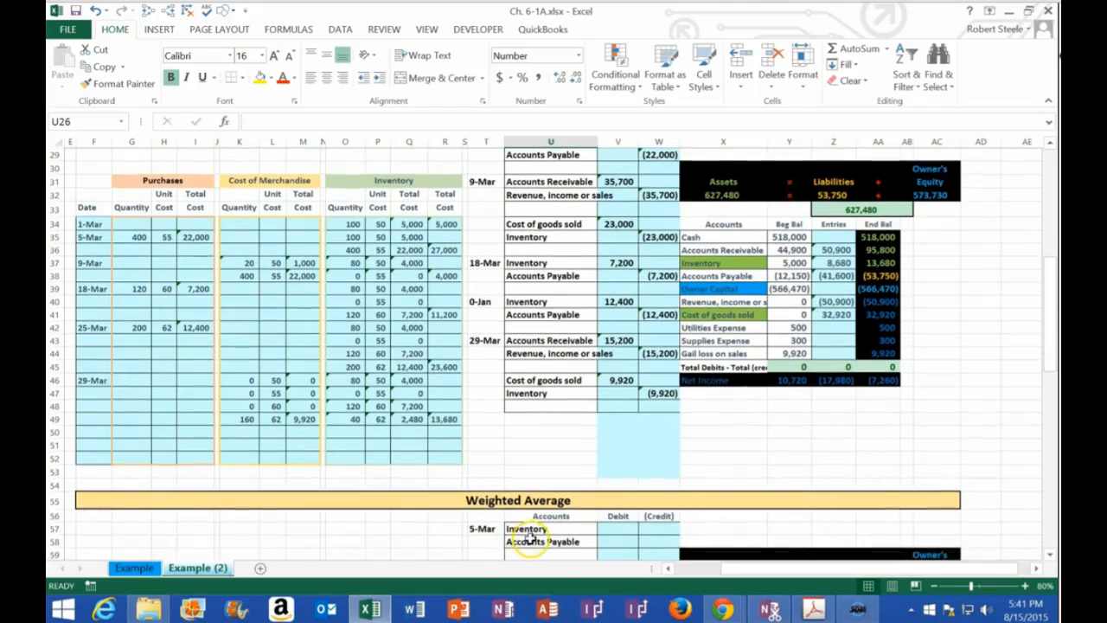